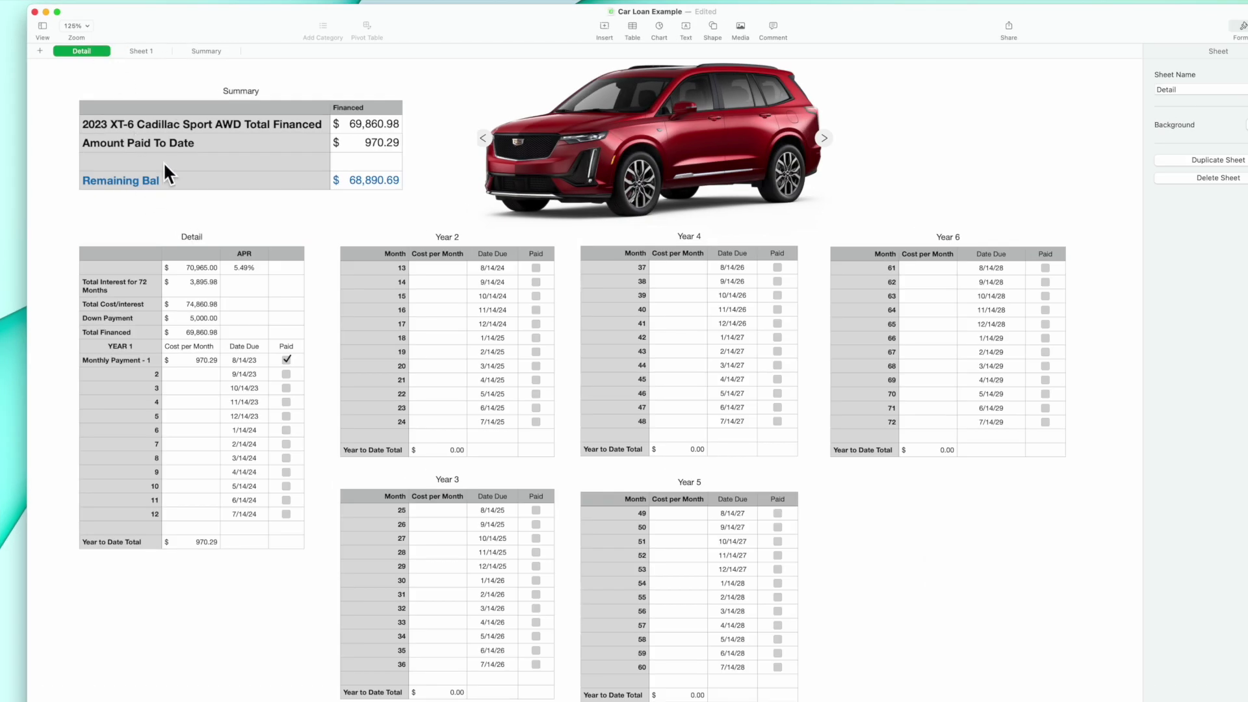
Insert a trial blank table below Year 6, resize it, then delete it.
{"action": "left_click", "coordinate": [142, 86]}
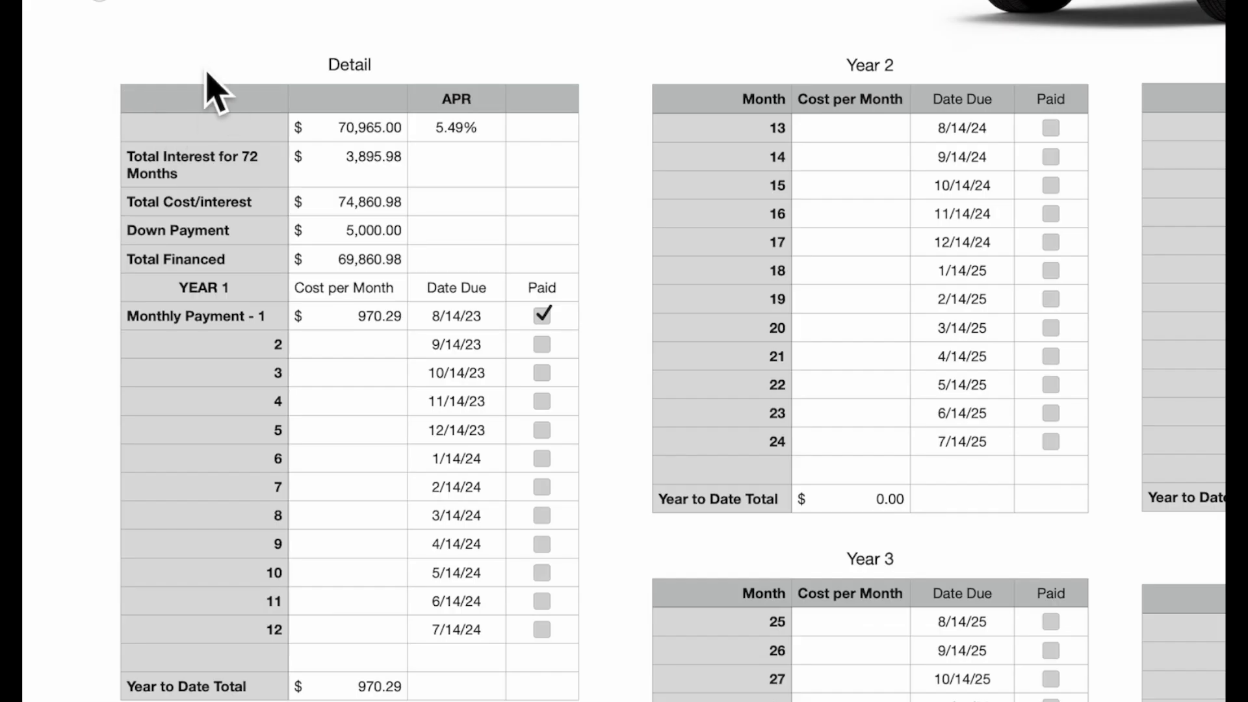
{"action": "left_click", "coordinate": [210, 84]}
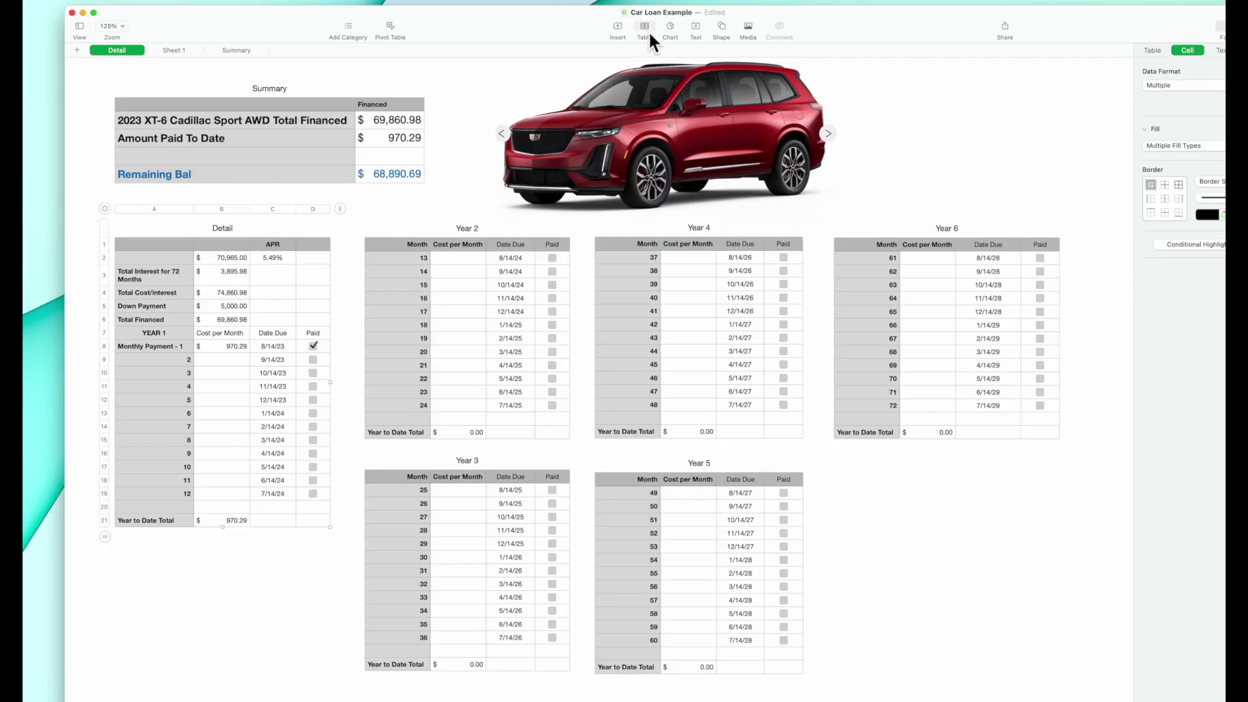
{"action": "left_click", "coordinate": [645, 28]}
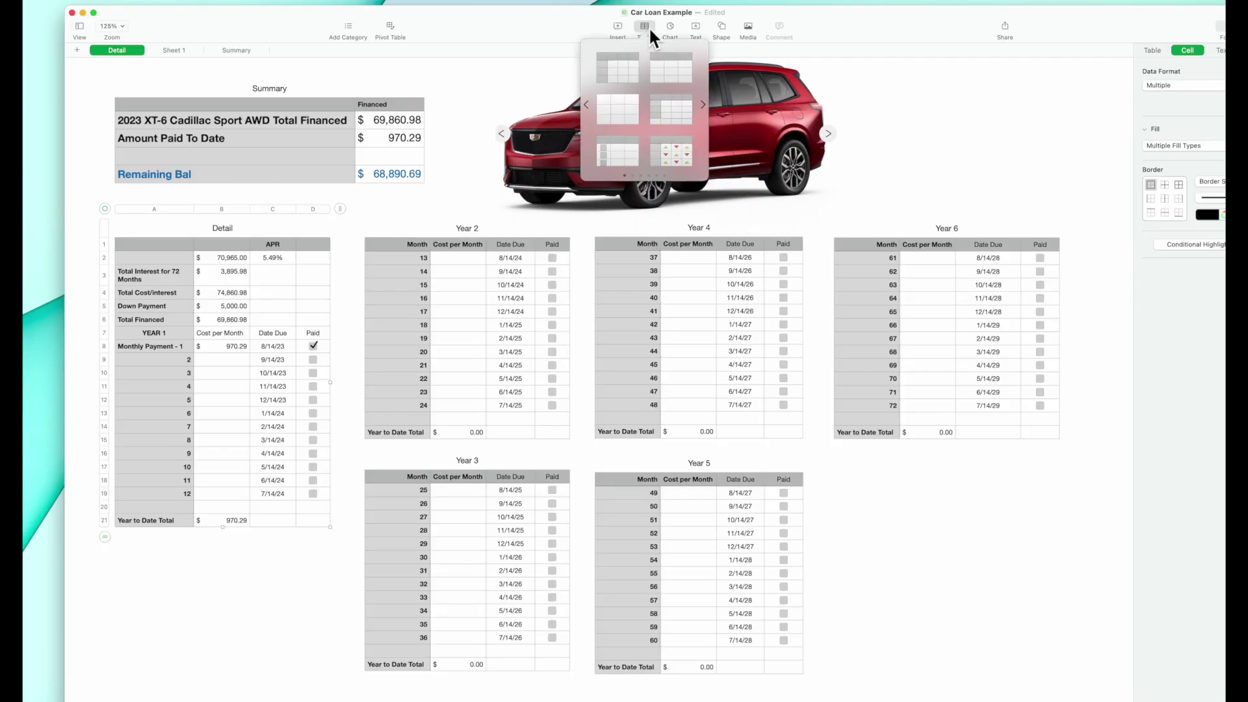
{"action": "left_click", "coordinate": [621, 72]}
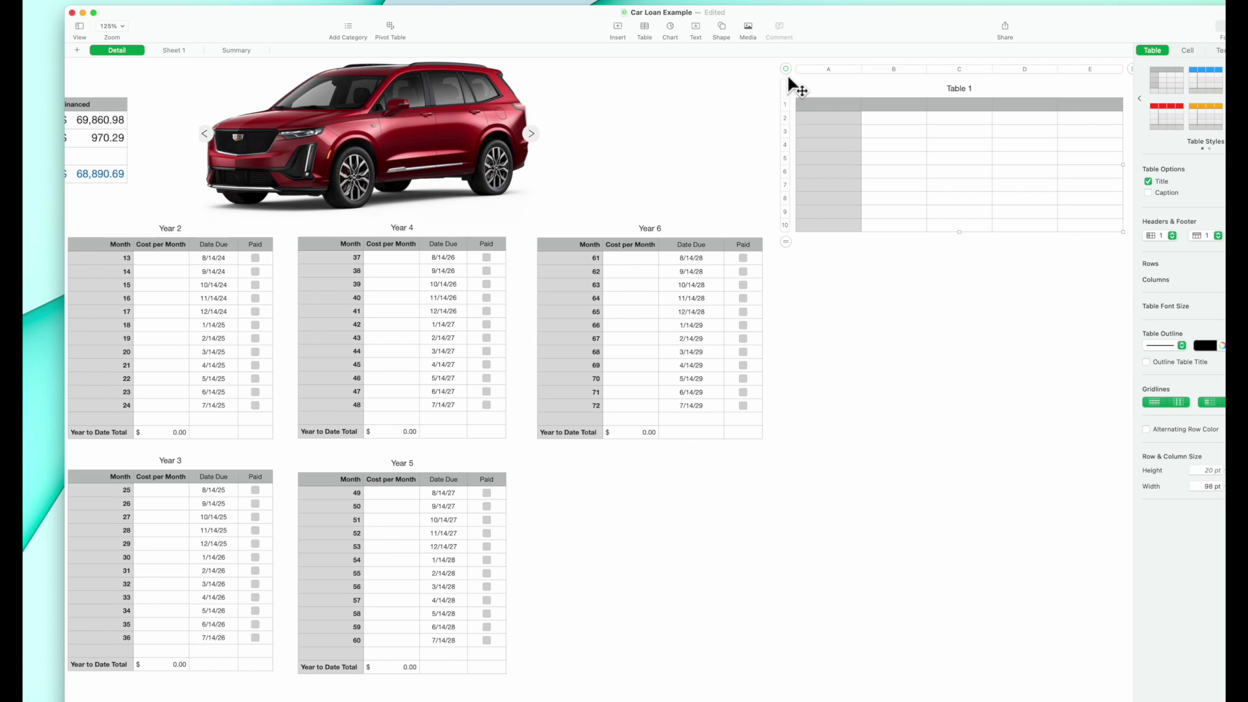
{"action": "left_click_drag", "start_coordinate": [791, 73], "coordinate": [639, 471]}
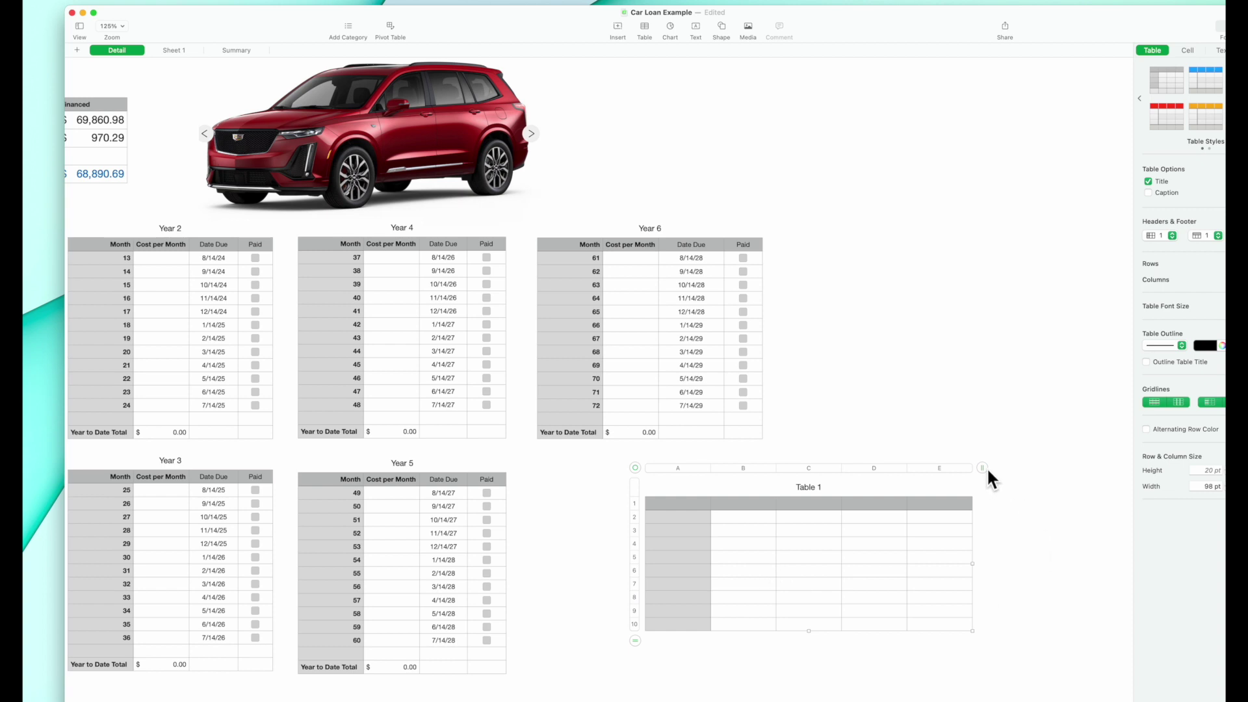
{"action": "left_click_drag", "start_coordinate": [986, 471], "coordinate": [1070, 488]}
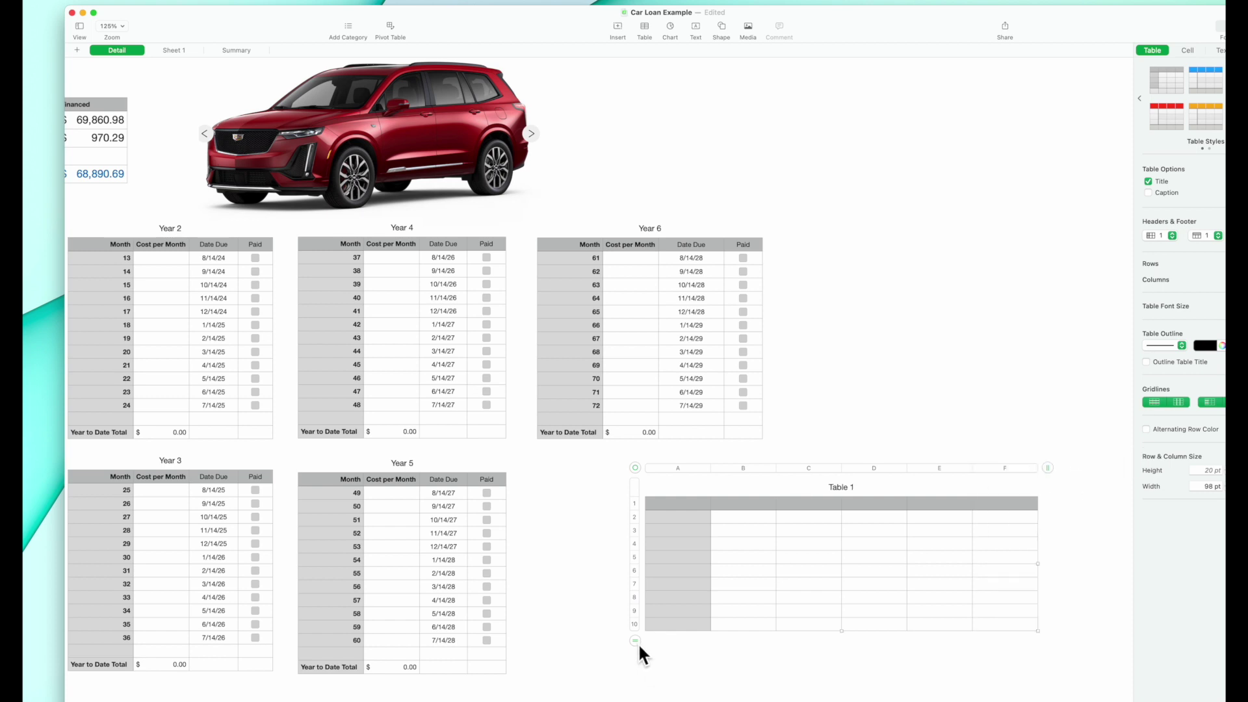
{"action": "left_click_drag", "start_coordinate": [638, 642], "coordinate": [637, 701]}
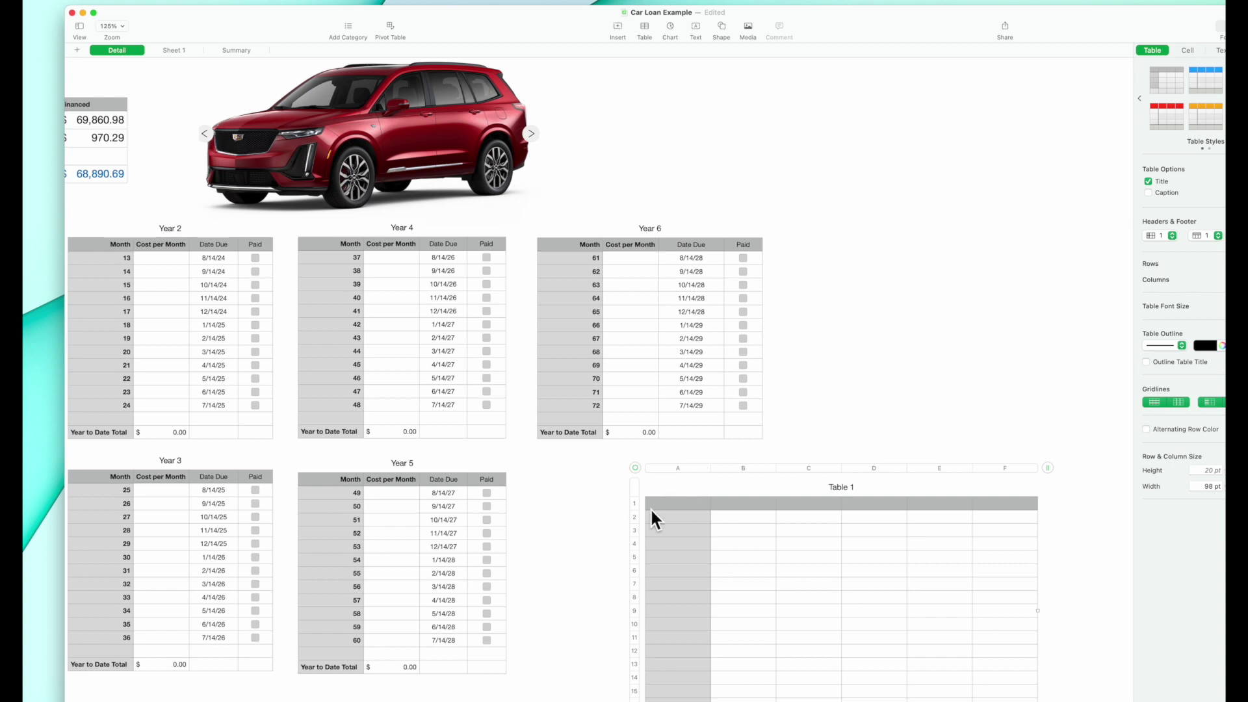
{"action": "key", "text": "Delete"}
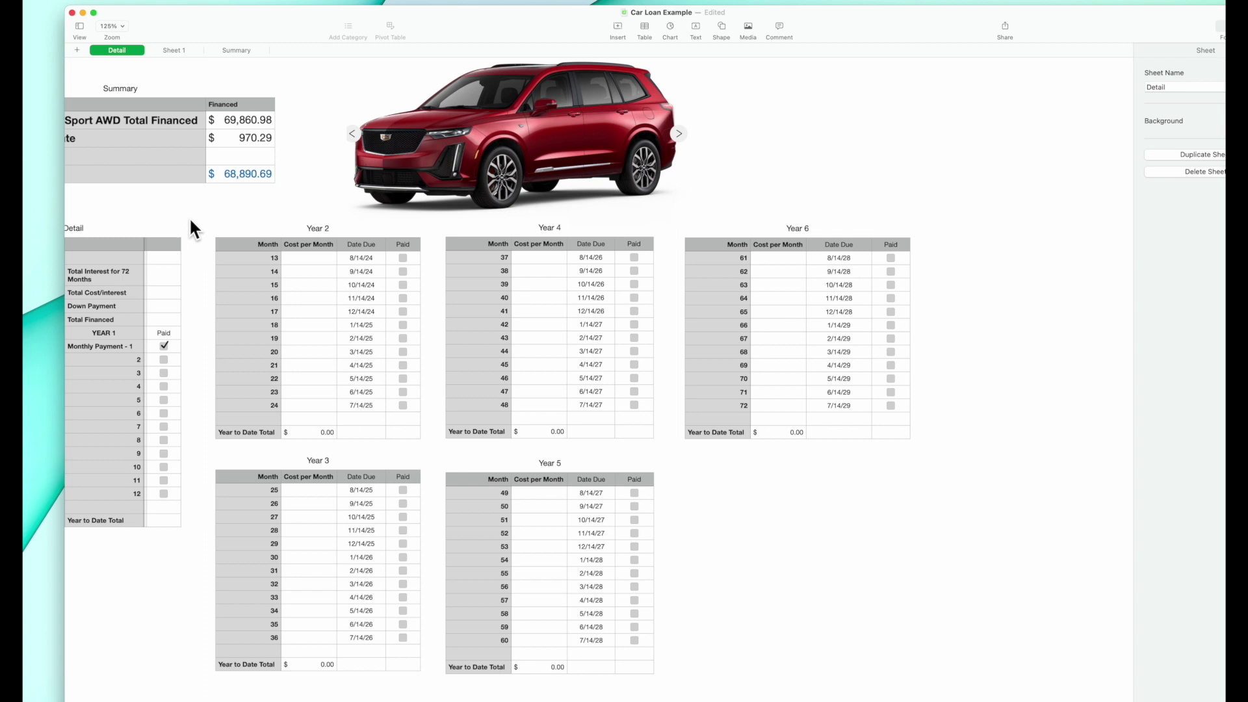
Review the Detail table formulas: B3 = B2 × C2, B4 = SUM(B2:B3), B6 = B4 − B5.
{"action": "scroll", "coordinate": [189, 216], "scroll_direction": "left", "scroll_amount": 5}
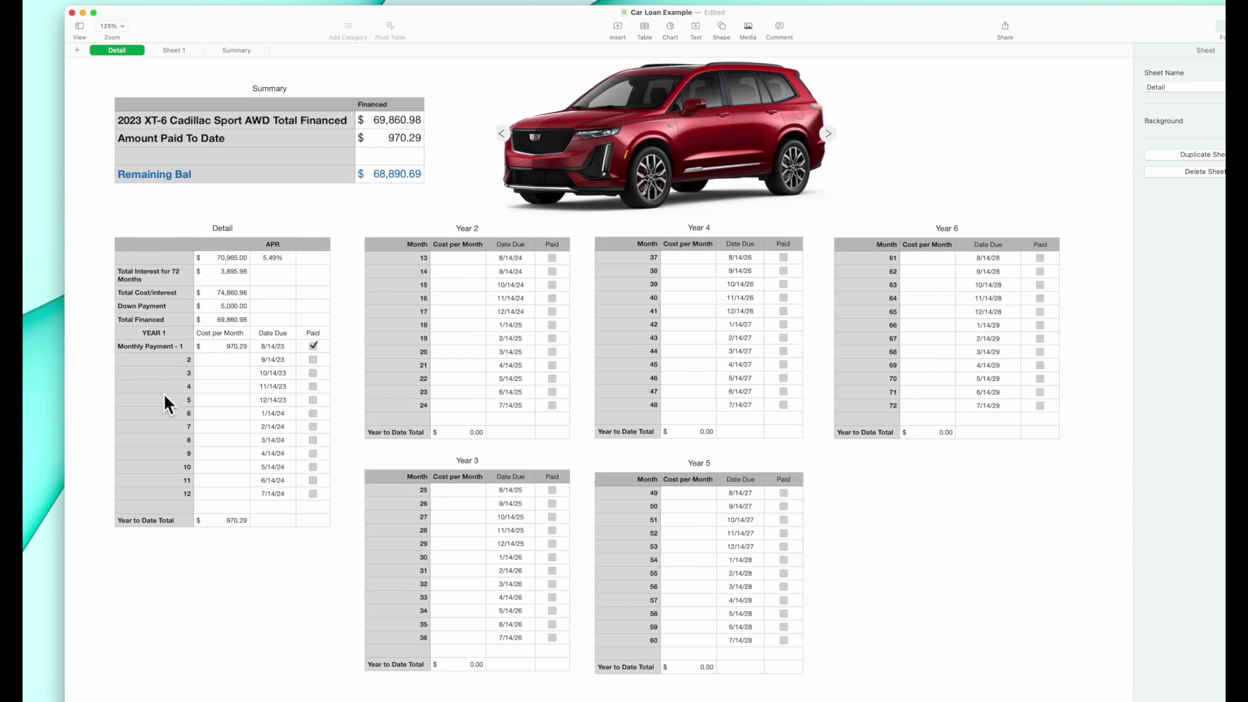
{"action": "left_click", "coordinate": [165, 241]}
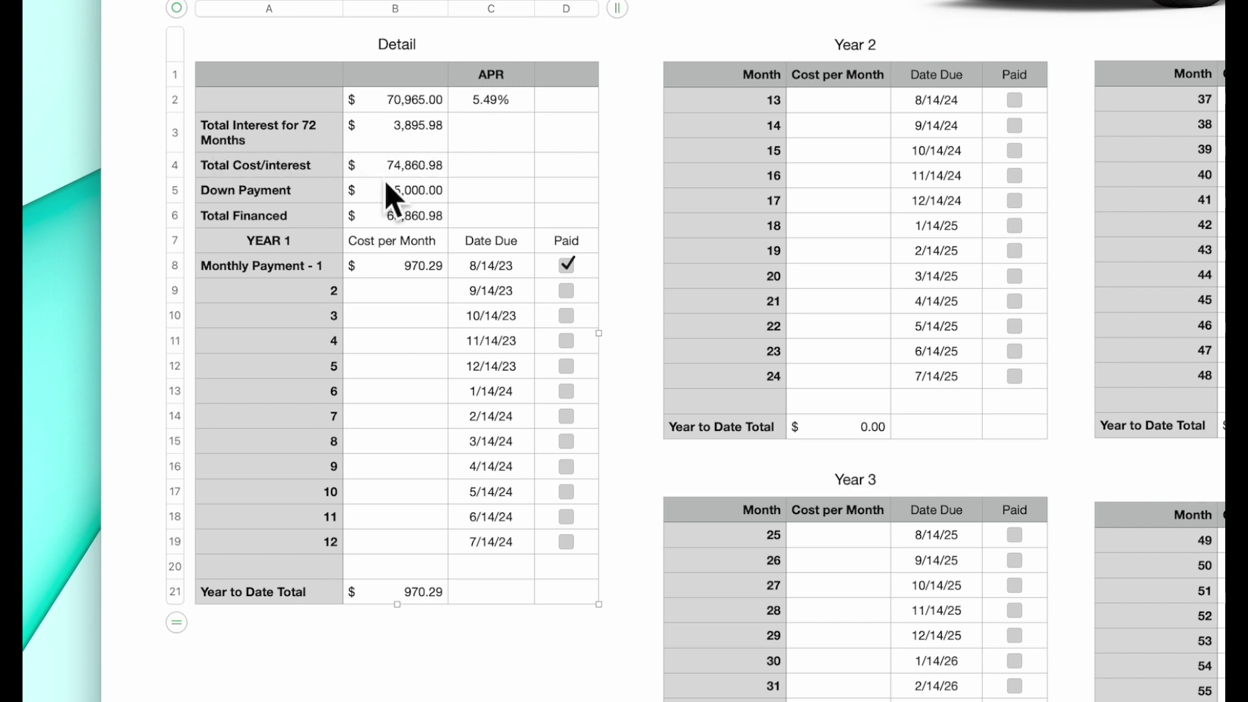
{"action": "left_click", "coordinate": [419, 138]}
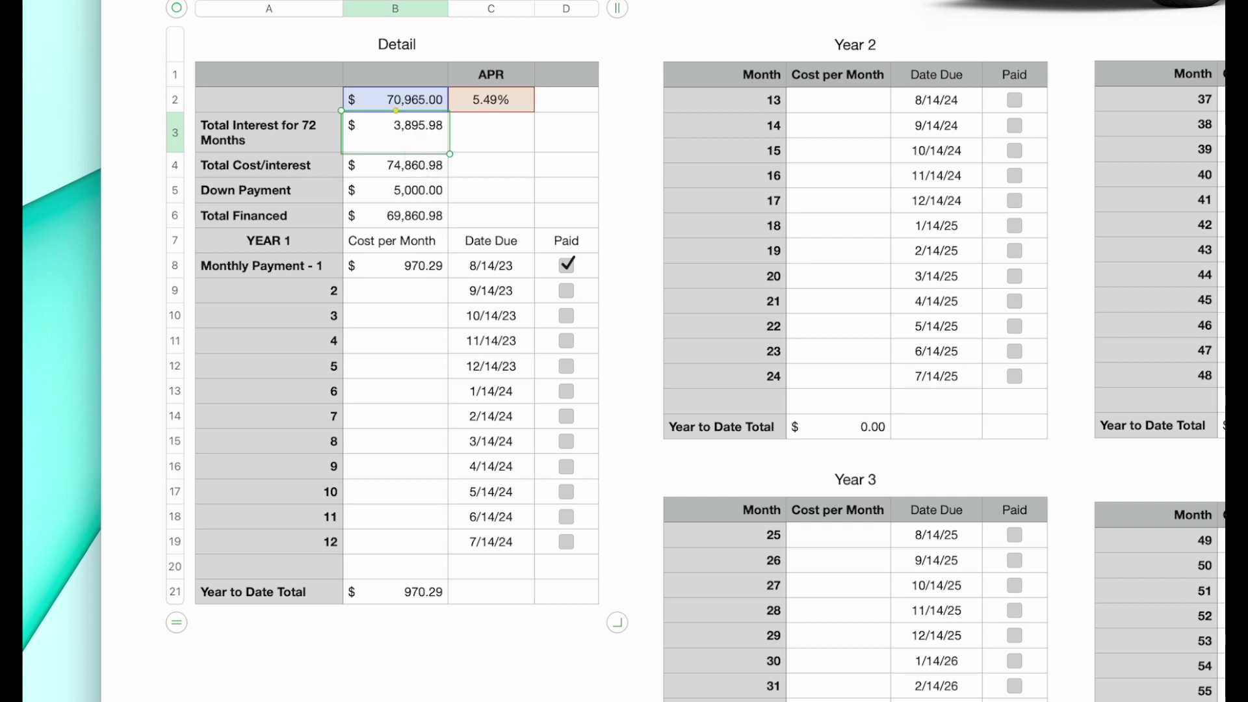
{"action": "key", "text": "super+shift+period"}
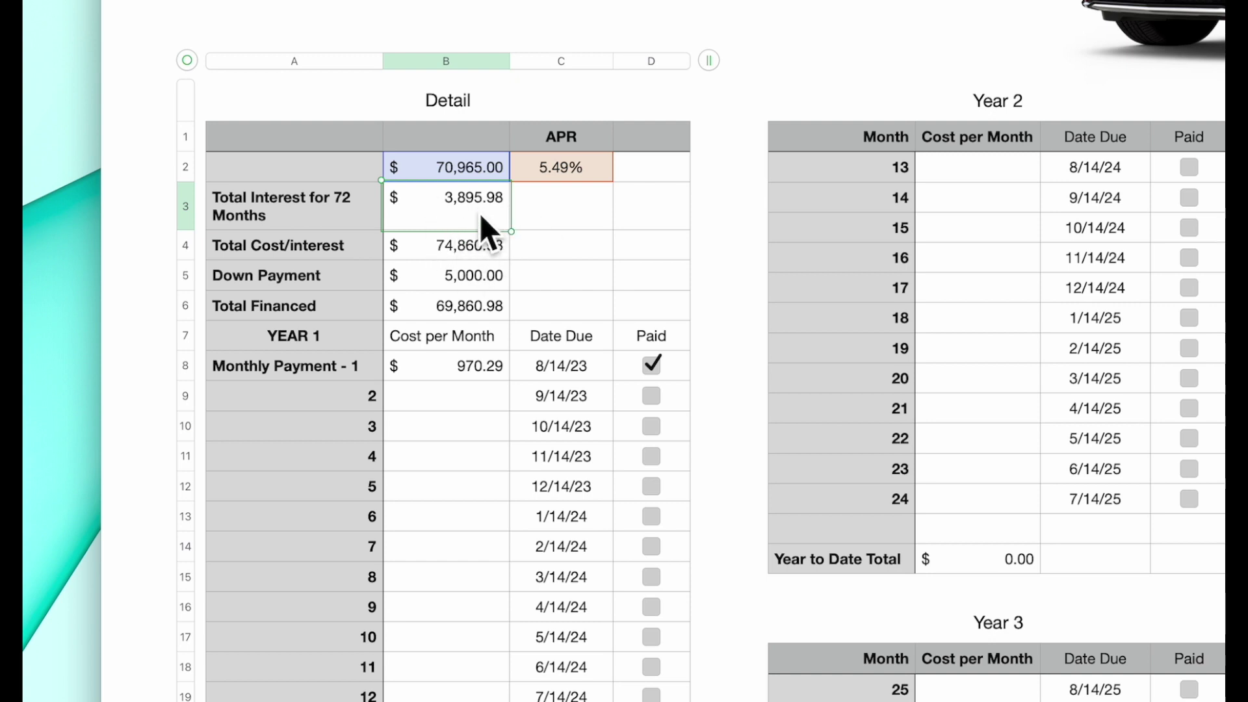
{"action": "double_click", "coordinate": [480, 213]}
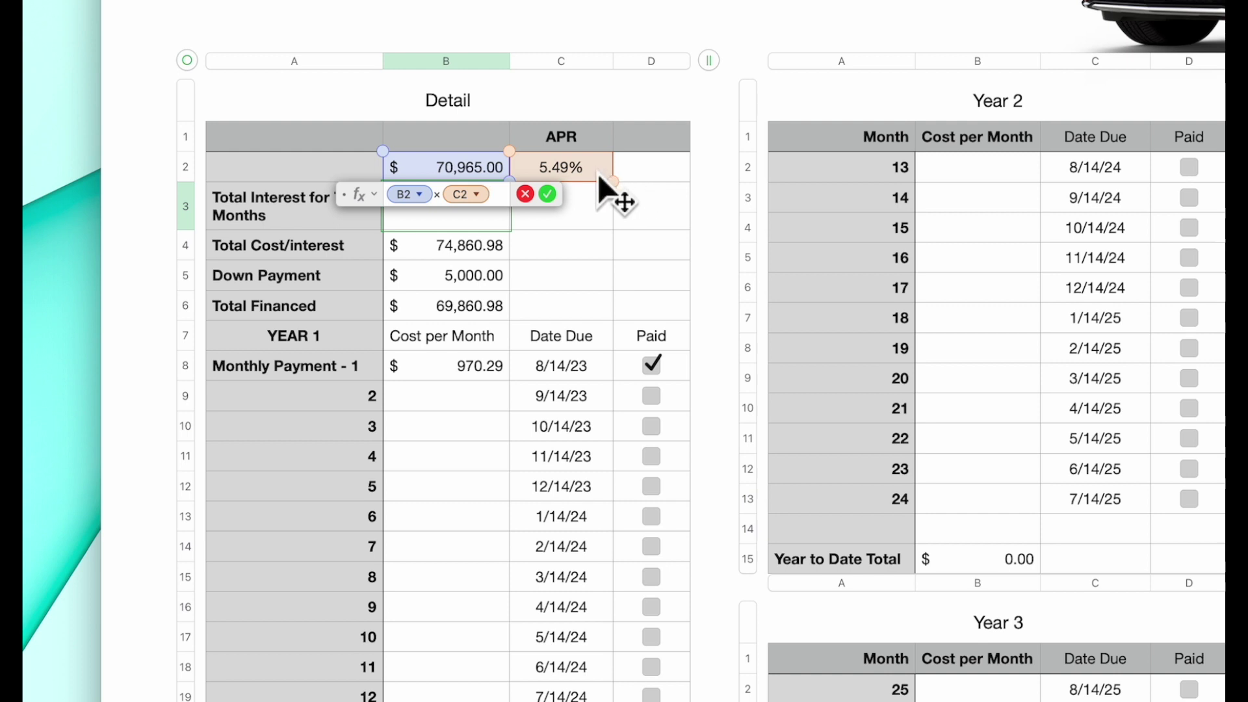
{"action": "left_click", "coordinate": [557, 201]}
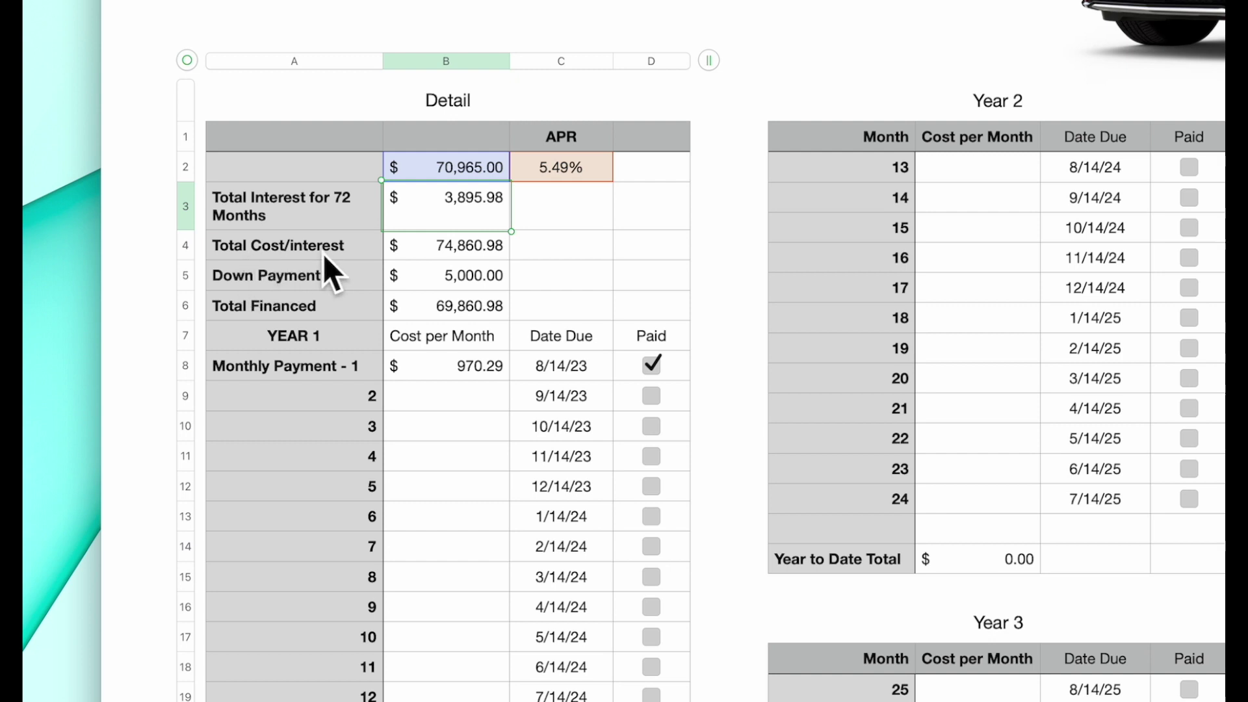
{"action": "left_click", "coordinate": [486, 257]}
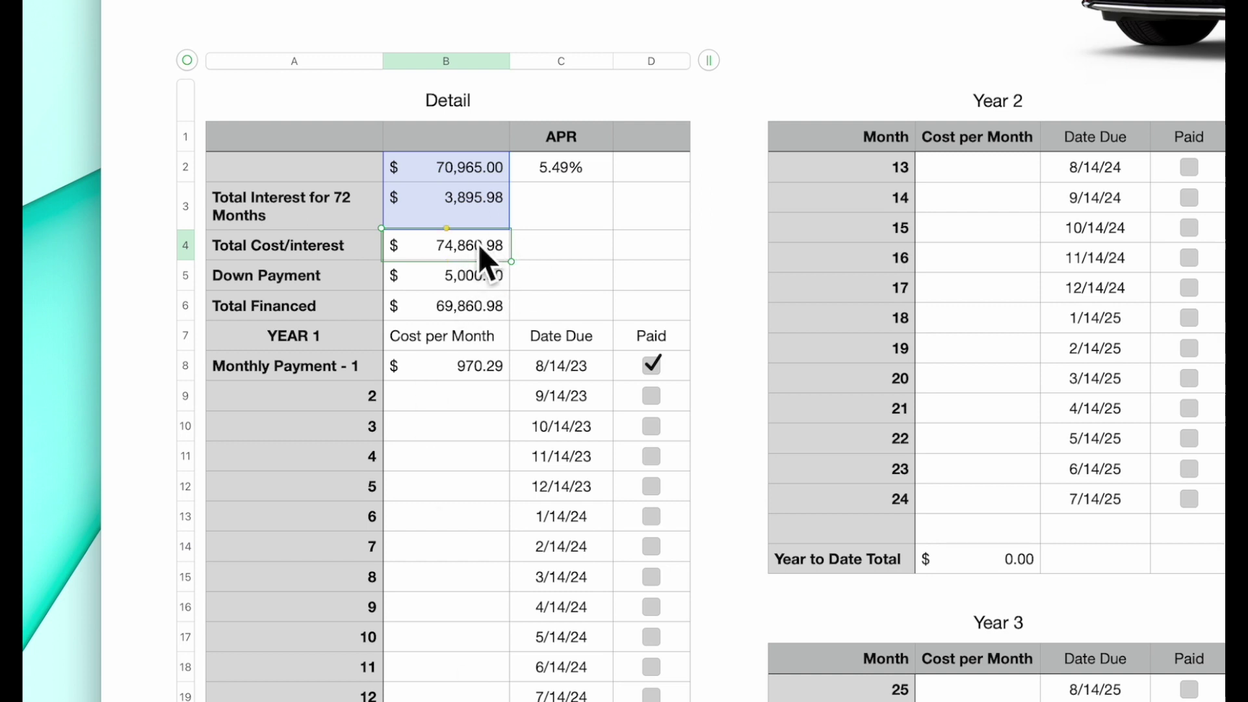
{"action": "double_click", "coordinate": [485, 257]}
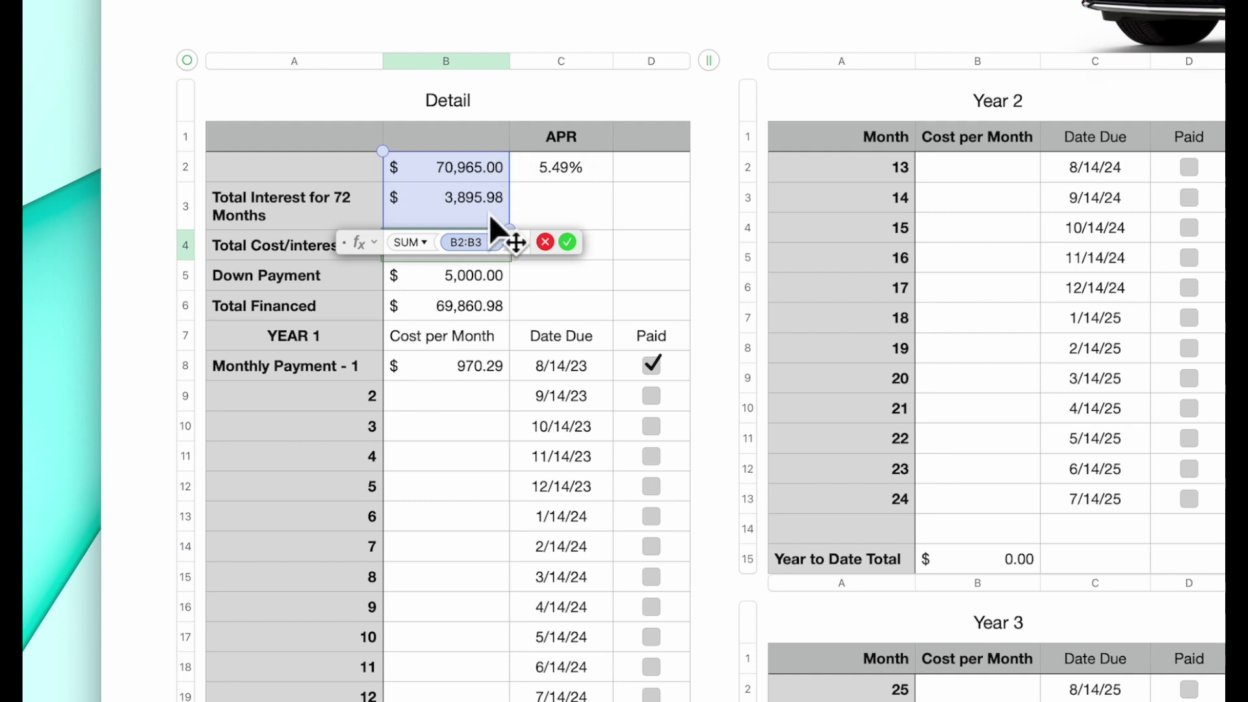
{"action": "key", "text": "Return"}
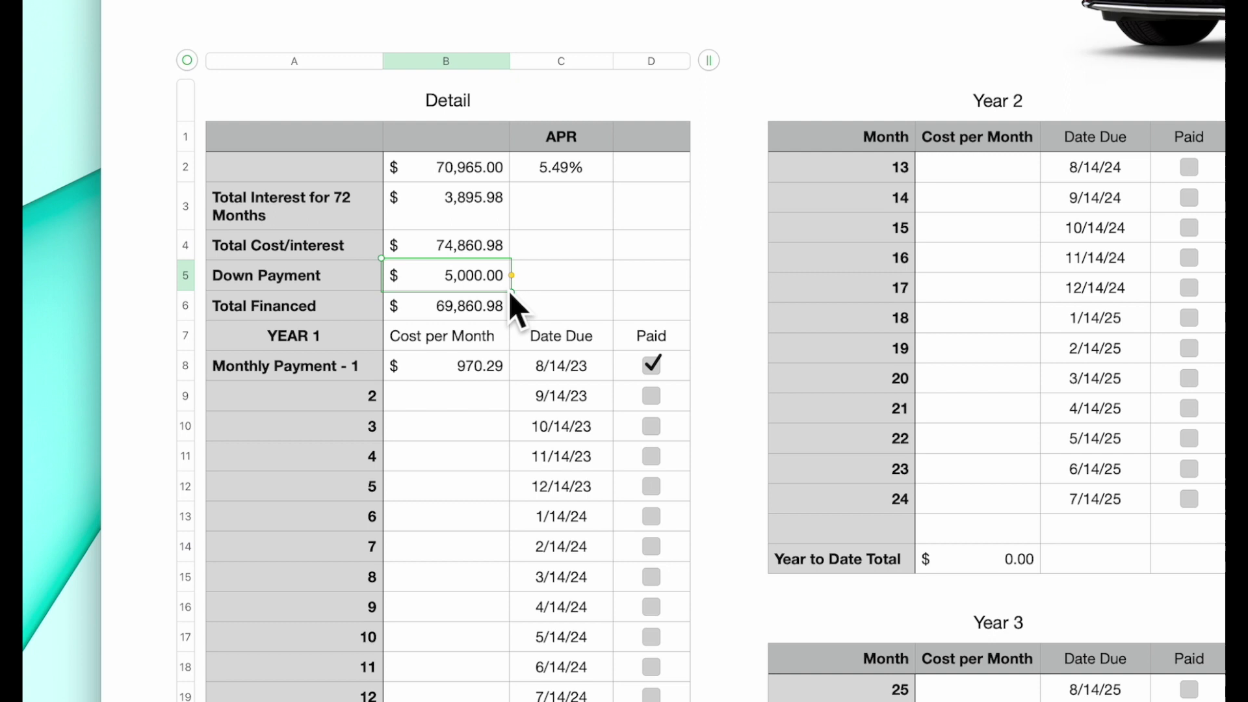
{"action": "left_click", "coordinate": [468, 311]}
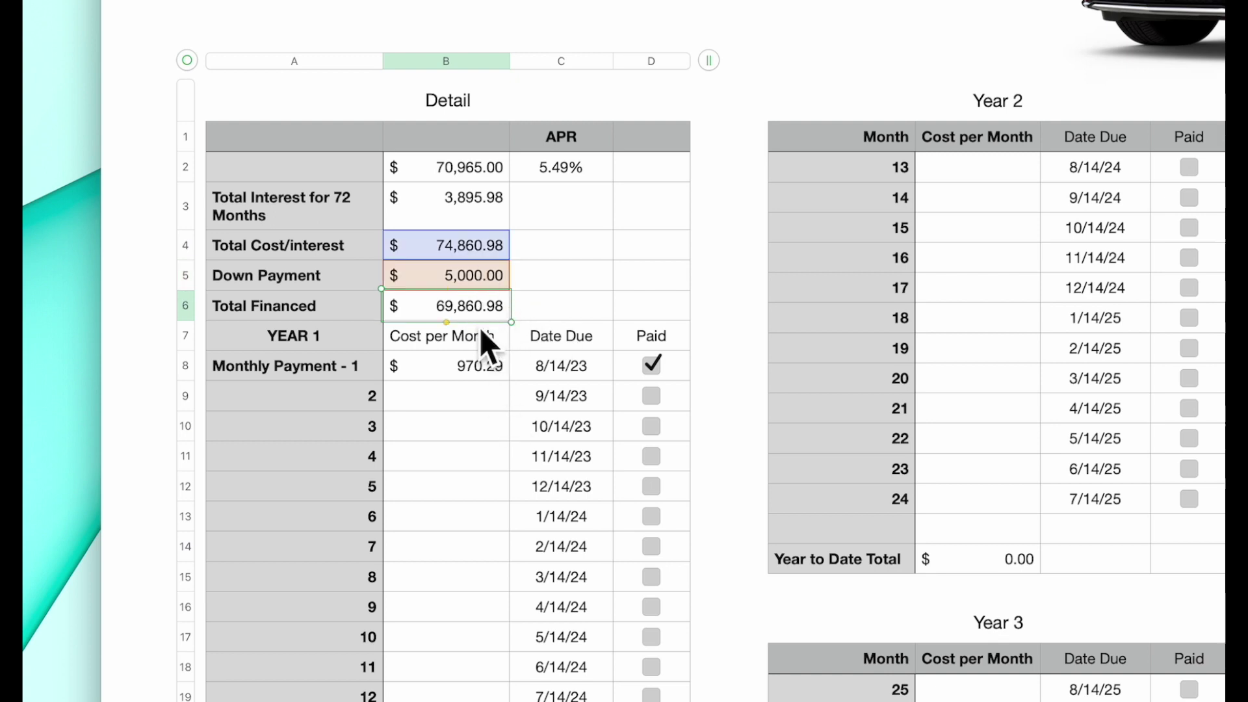
{"action": "double_click", "coordinate": [476, 314]}
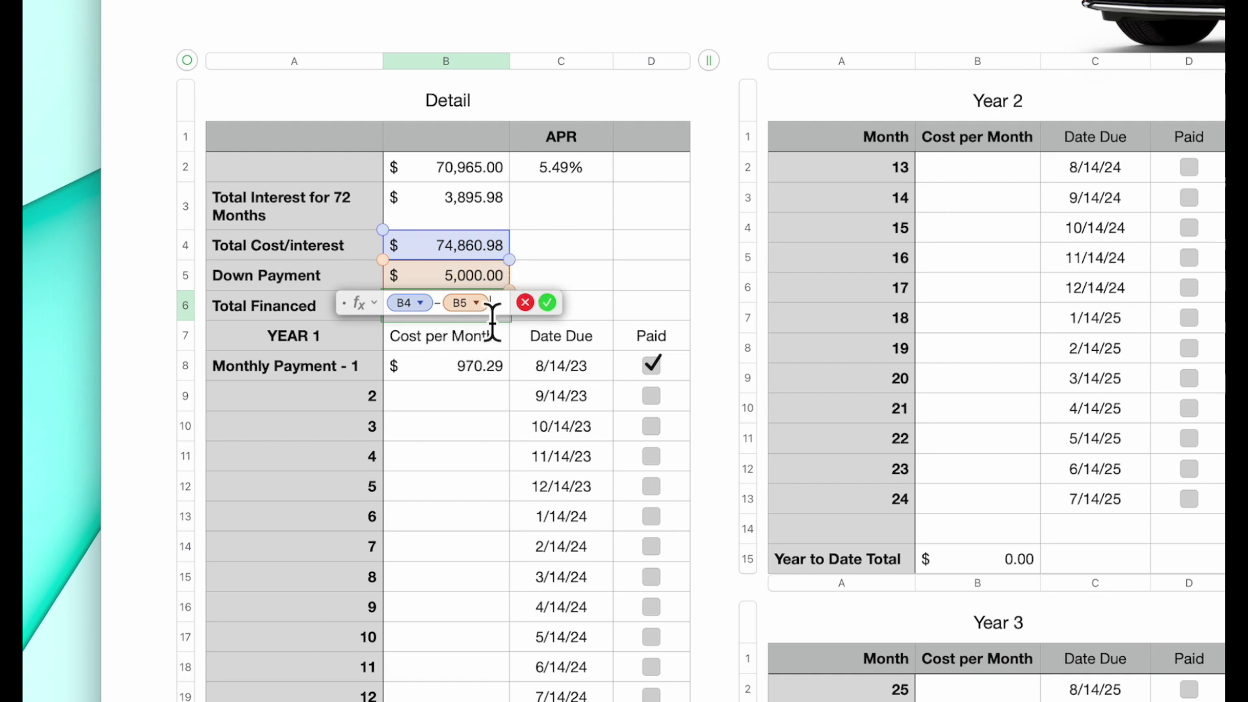
{"action": "left_click", "coordinate": [553, 305]}
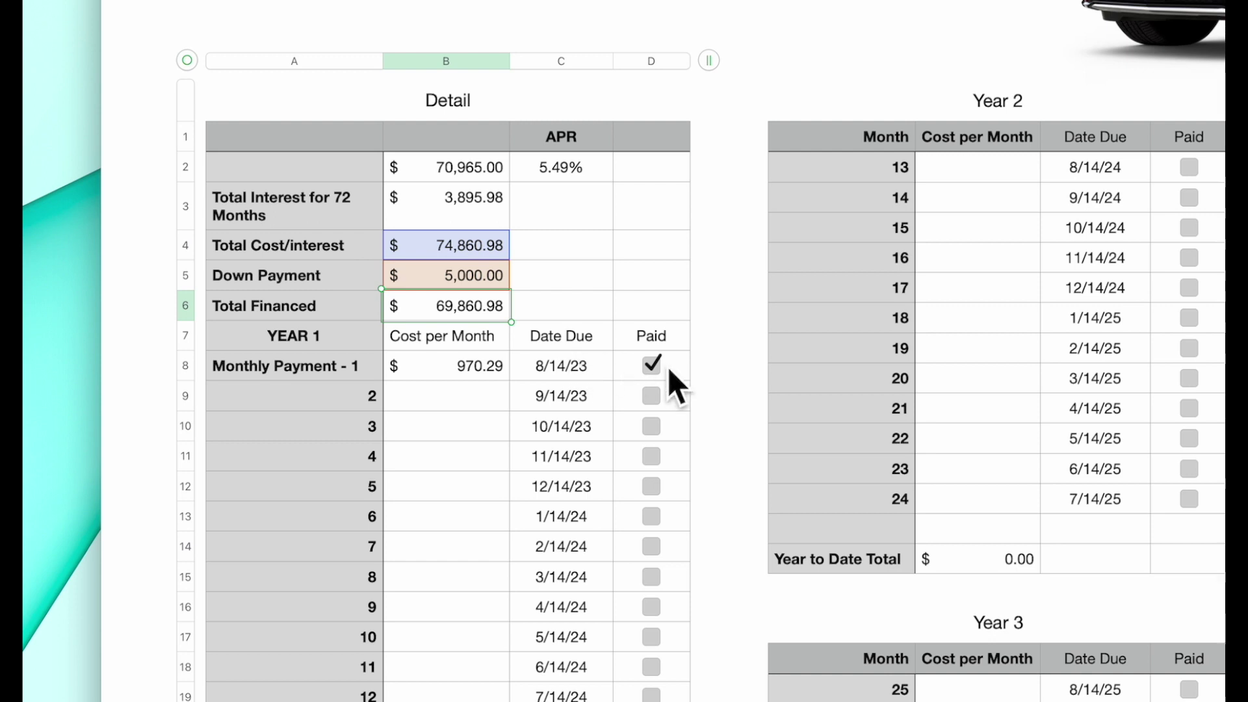
Tick and clear the Paid boxes for payments 2–3, and check B8's B6 ÷ 72 formula.
{"action": "left_click", "coordinate": [655, 403]}
{"action": "left_click", "coordinate": [658, 438]}
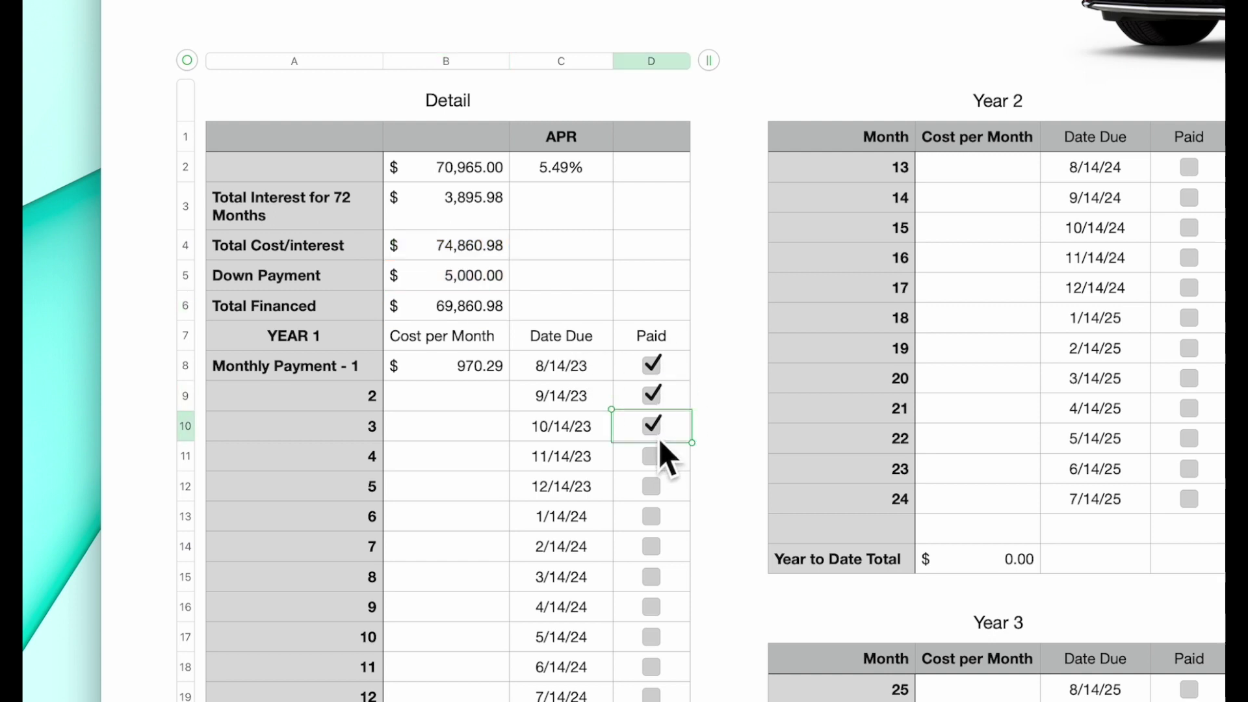
{"action": "left_click", "coordinate": [658, 438]}
{"action": "left_click", "coordinate": [656, 400]}
{"action": "left_click", "coordinate": [657, 401]}
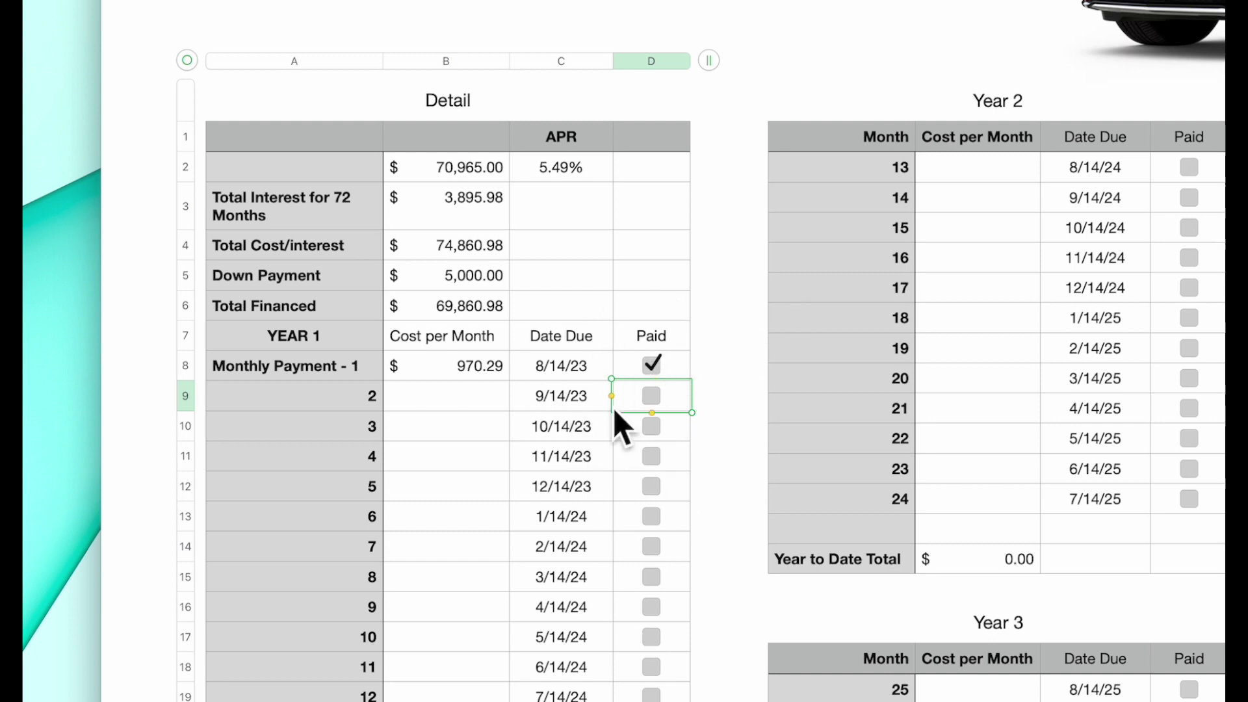
{"action": "left_click", "coordinate": [463, 372]}
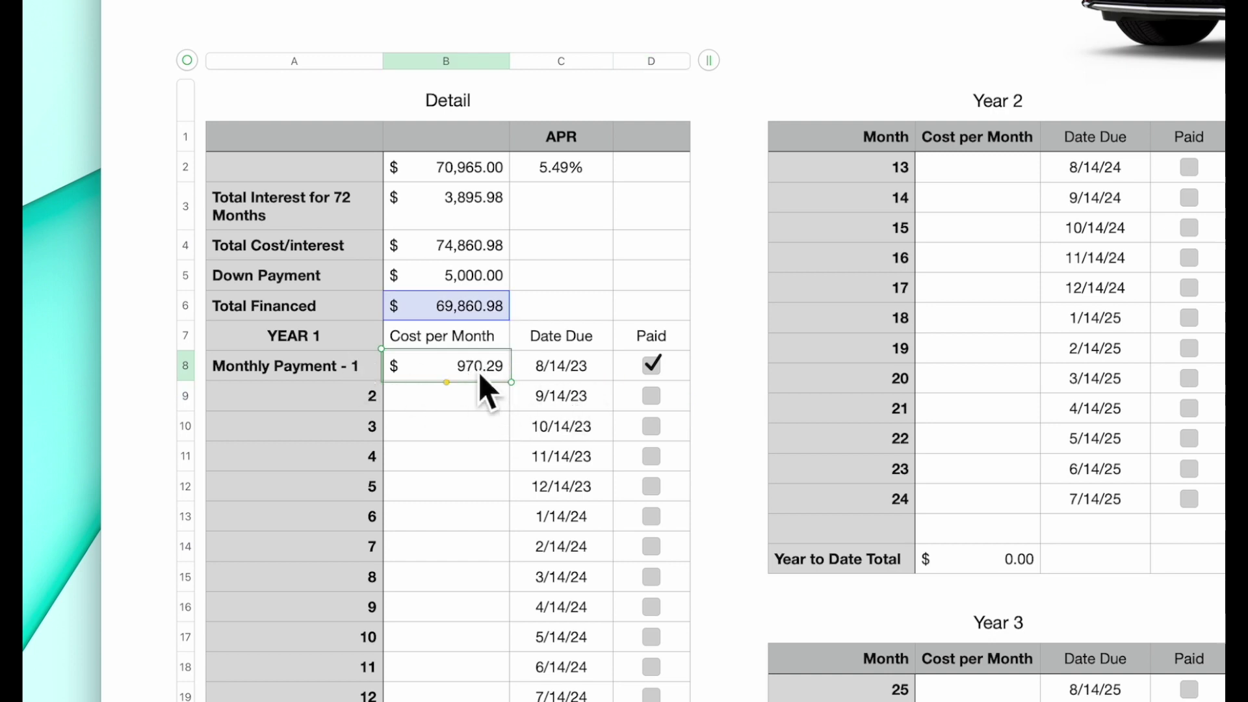
{"action": "double_click", "coordinate": [478, 372]}
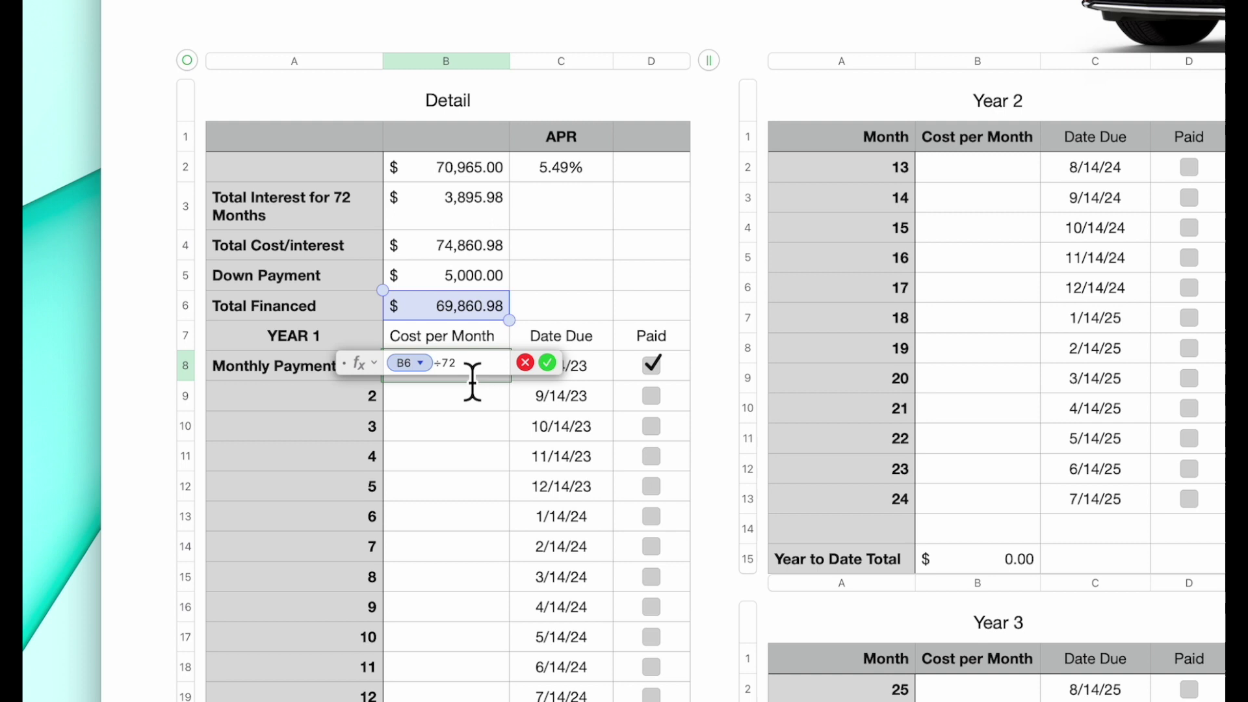
{"action": "left_click", "coordinate": [548, 362]}
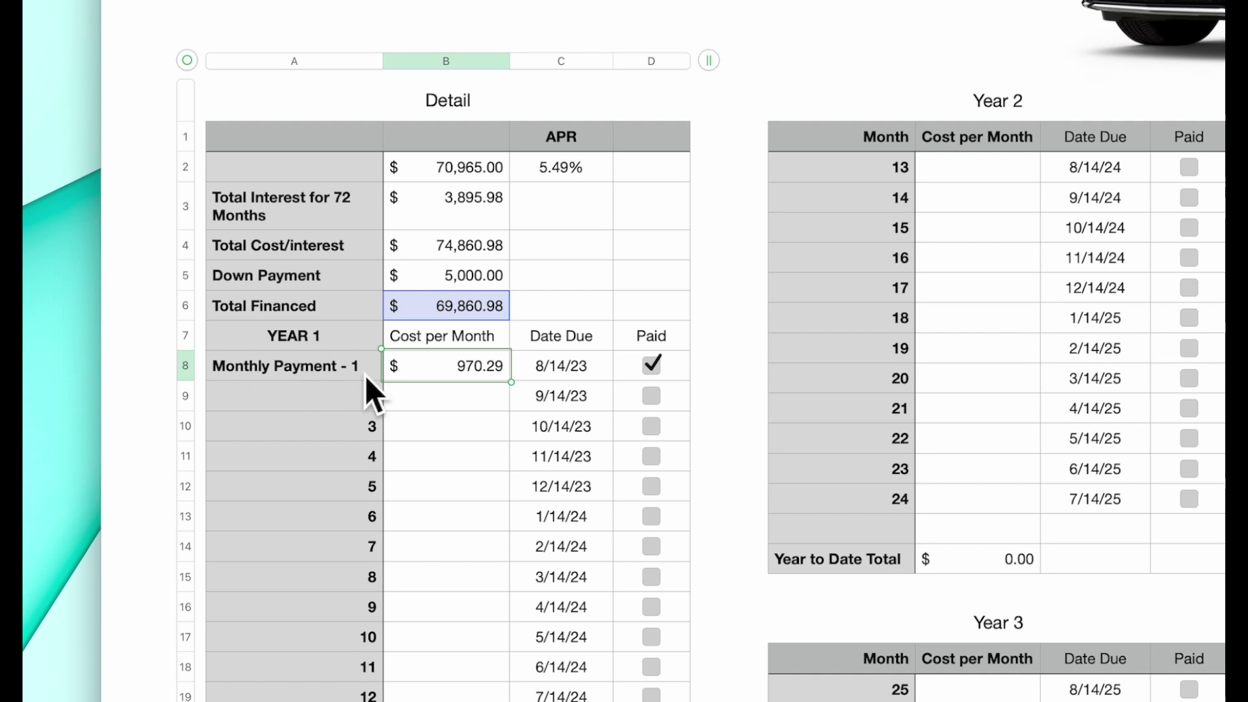
Select the month numbers in A9:A10 and inspect nearby Year 1 cells.
{"action": "left_click", "coordinate": [355, 402]}
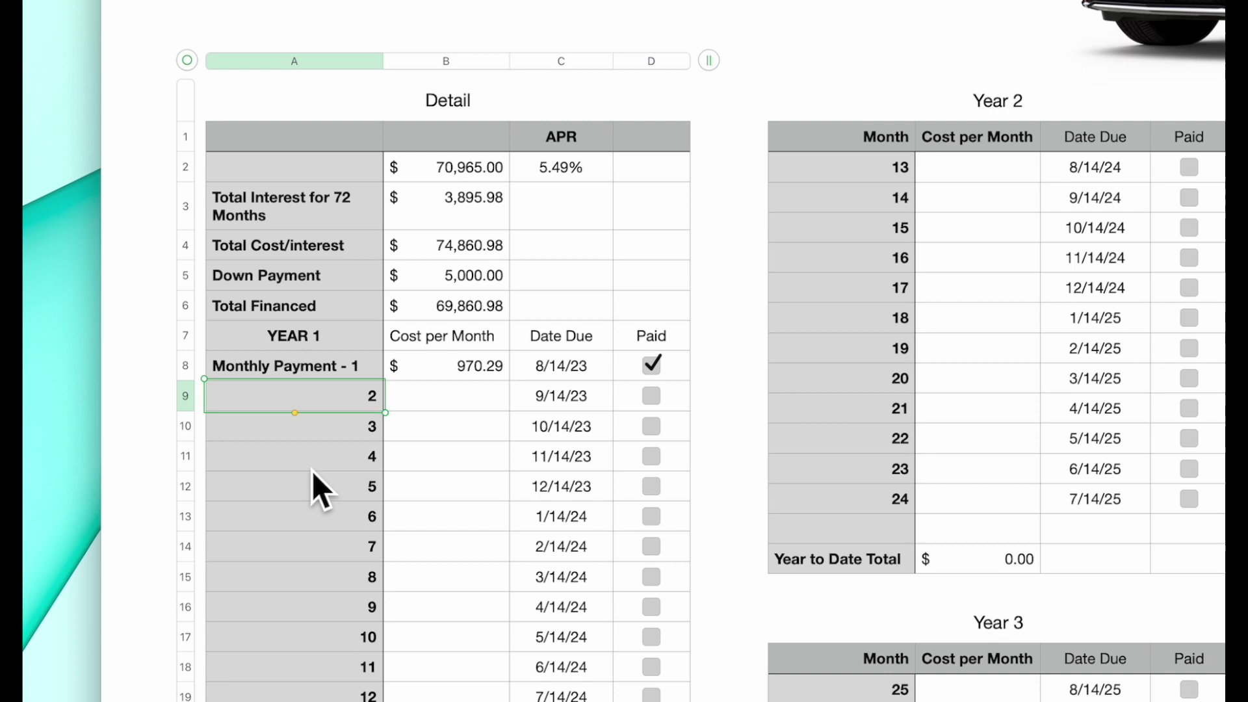
{"action": "left_click", "coordinate": [317, 437]}
{"action": "left_click", "coordinate": [310, 395]}
{"action": "key", "text": "shift+Down"}
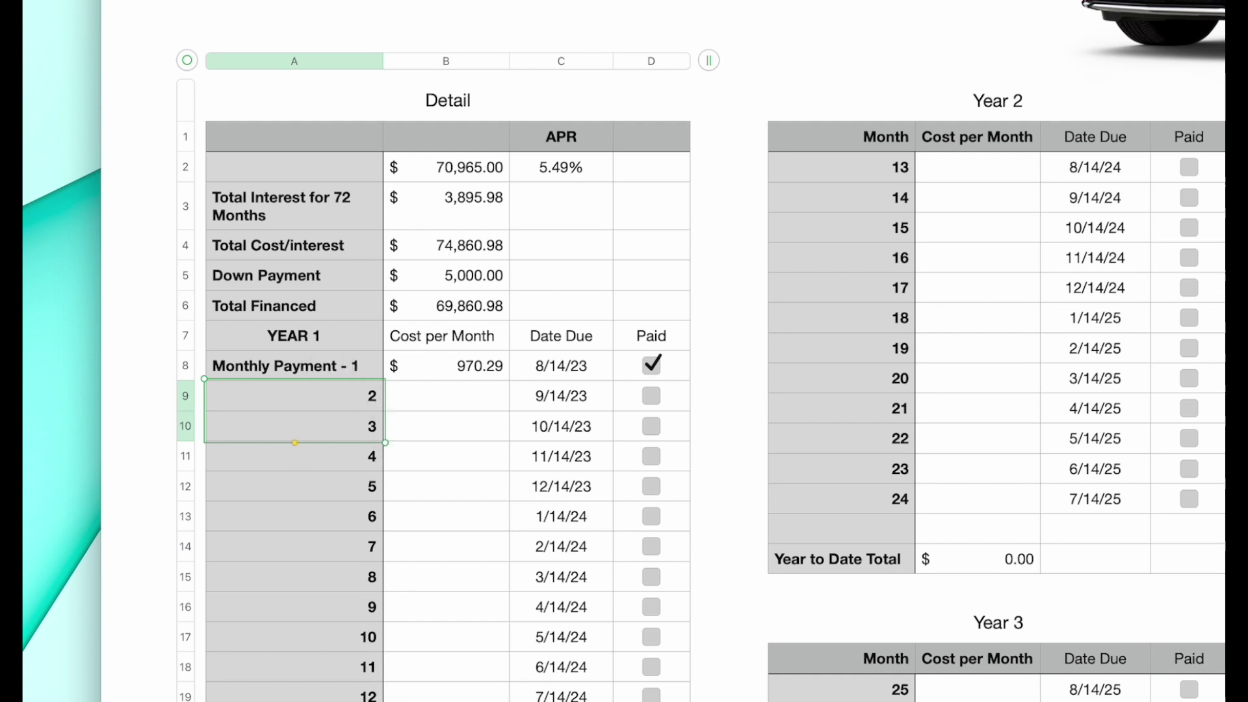
{"action": "left_click", "coordinate": [297, 559]}
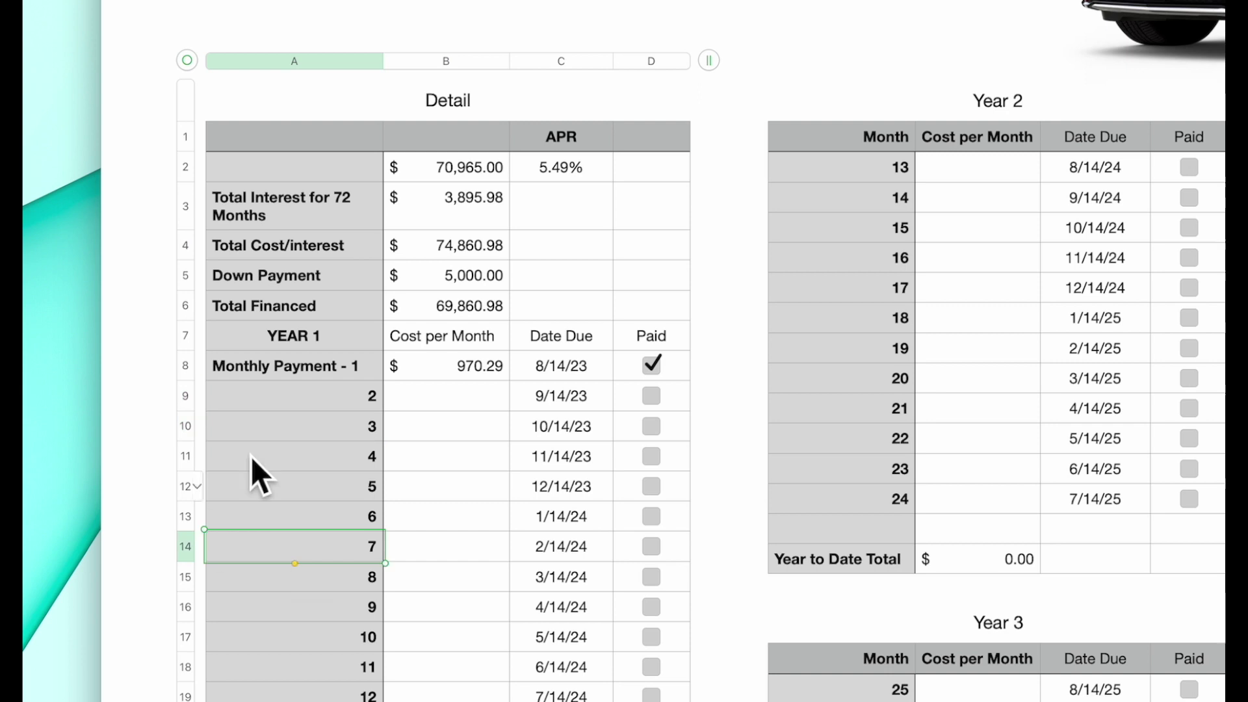
{"action": "left_click", "coordinate": [470, 405]}
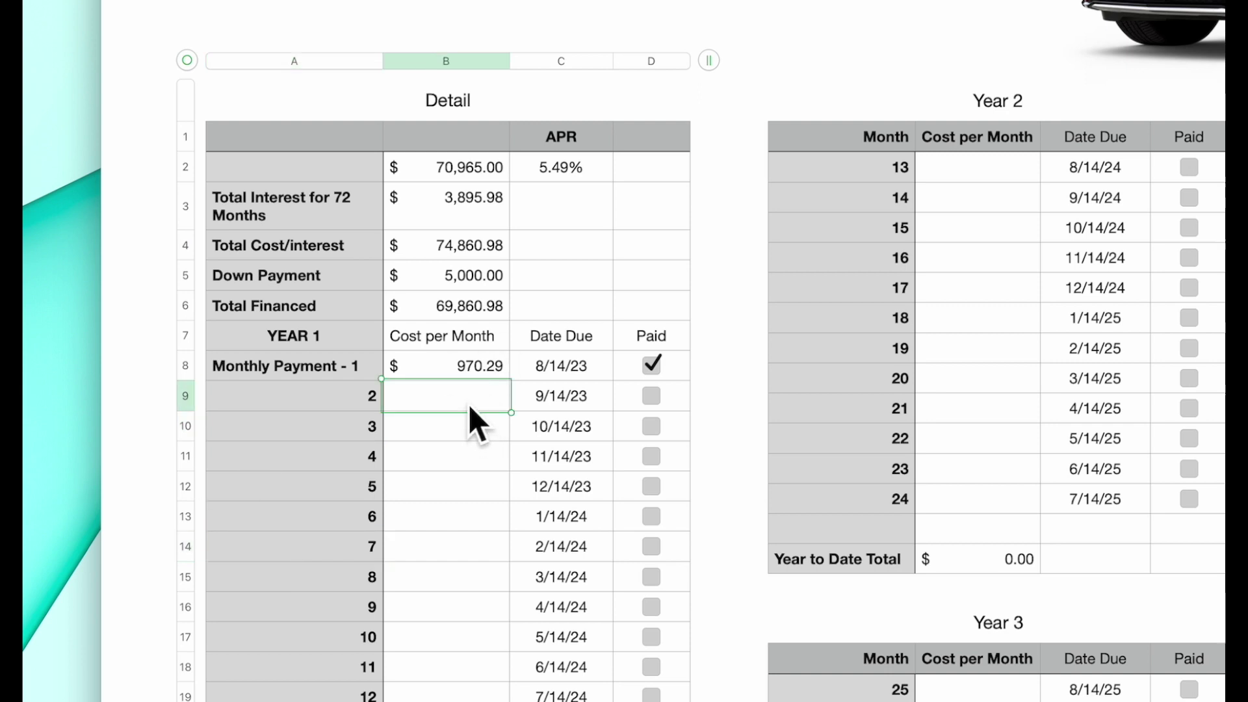
Keep the first due date in C8 formatted as a date with no time shown.
{"action": "left_click", "coordinate": [584, 368]}
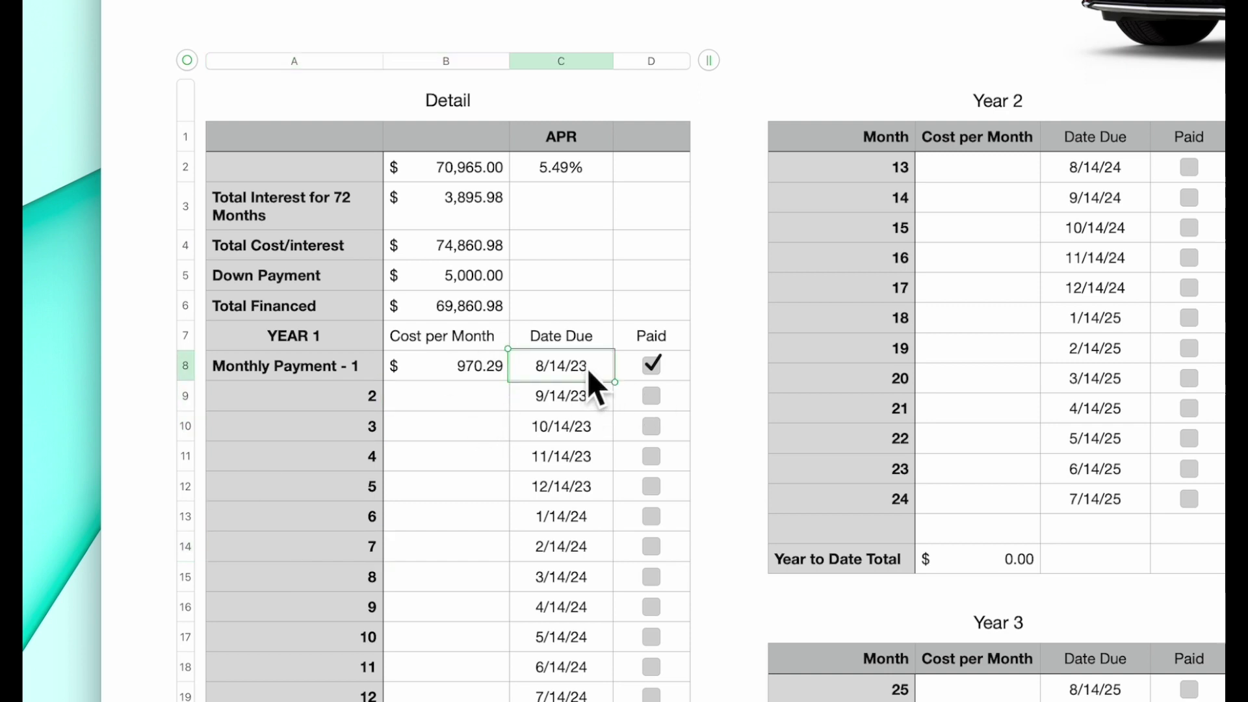
{"action": "mouse_move", "coordinate": [574, 382]}
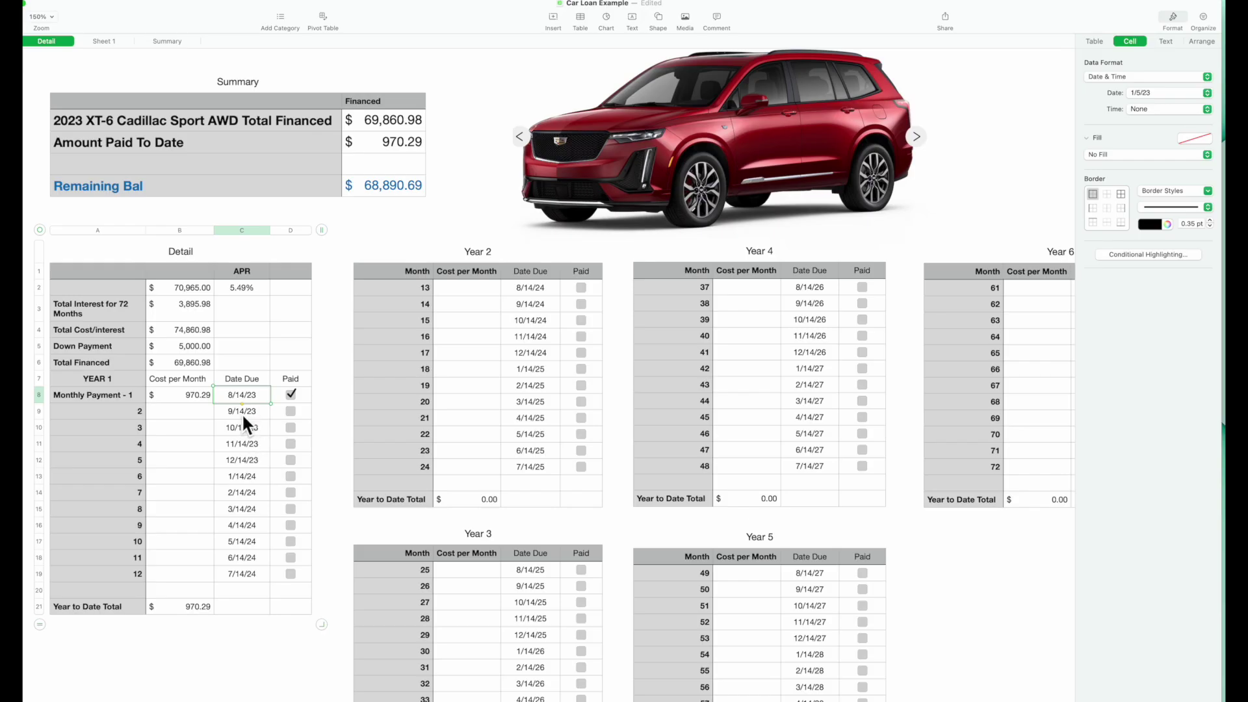
{"action": "left_click", "coordinate": [1168, 43]}
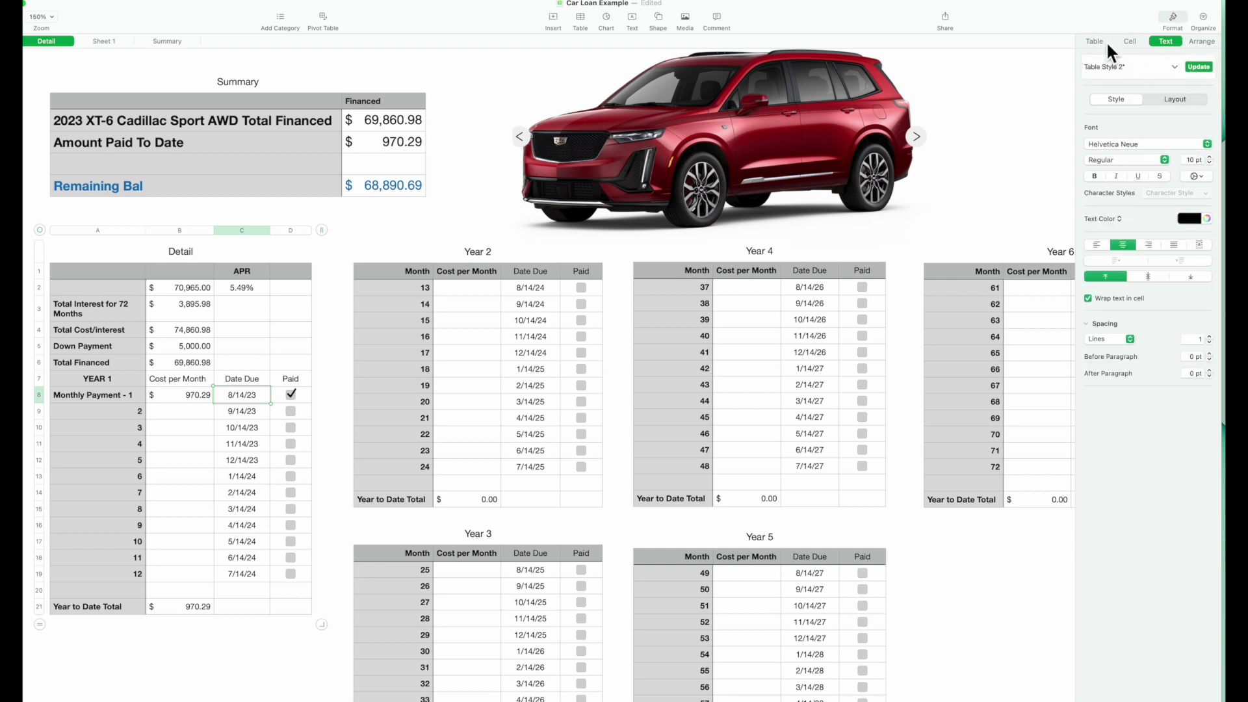
{"action": "left_click", "coordinate": [1131, 42]}
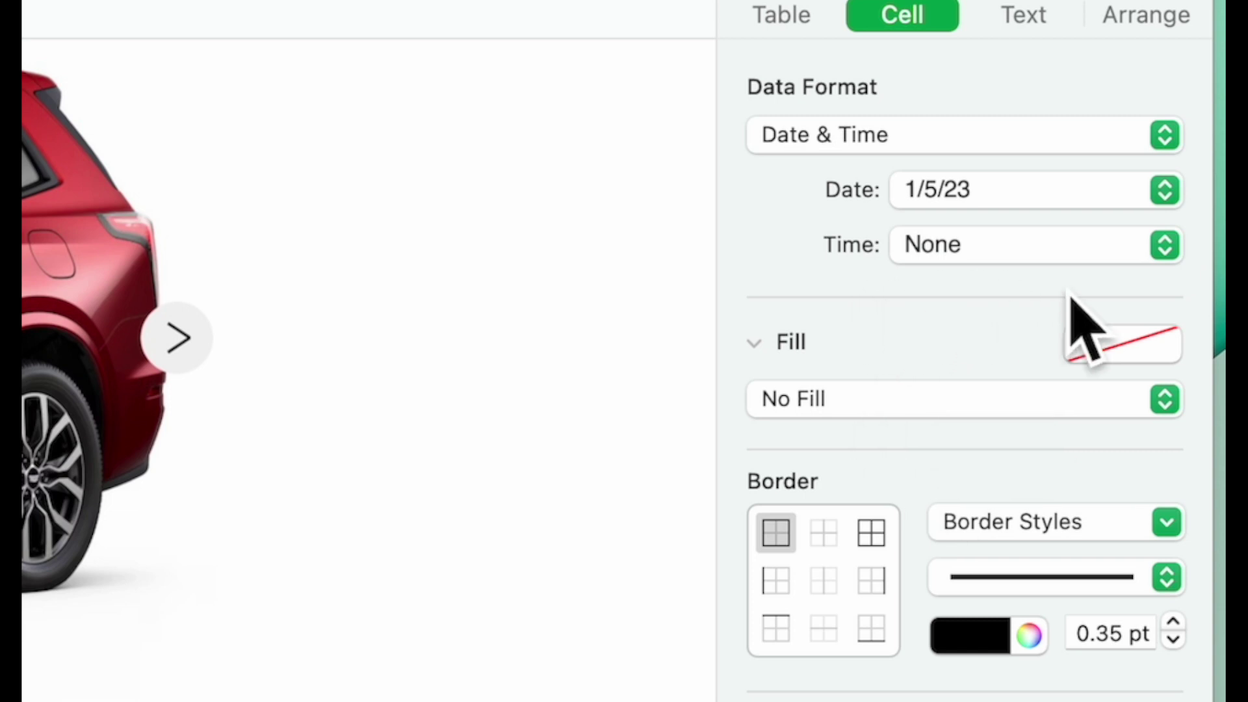
{"action": "left_click", "coordinate": [1179, 258]}
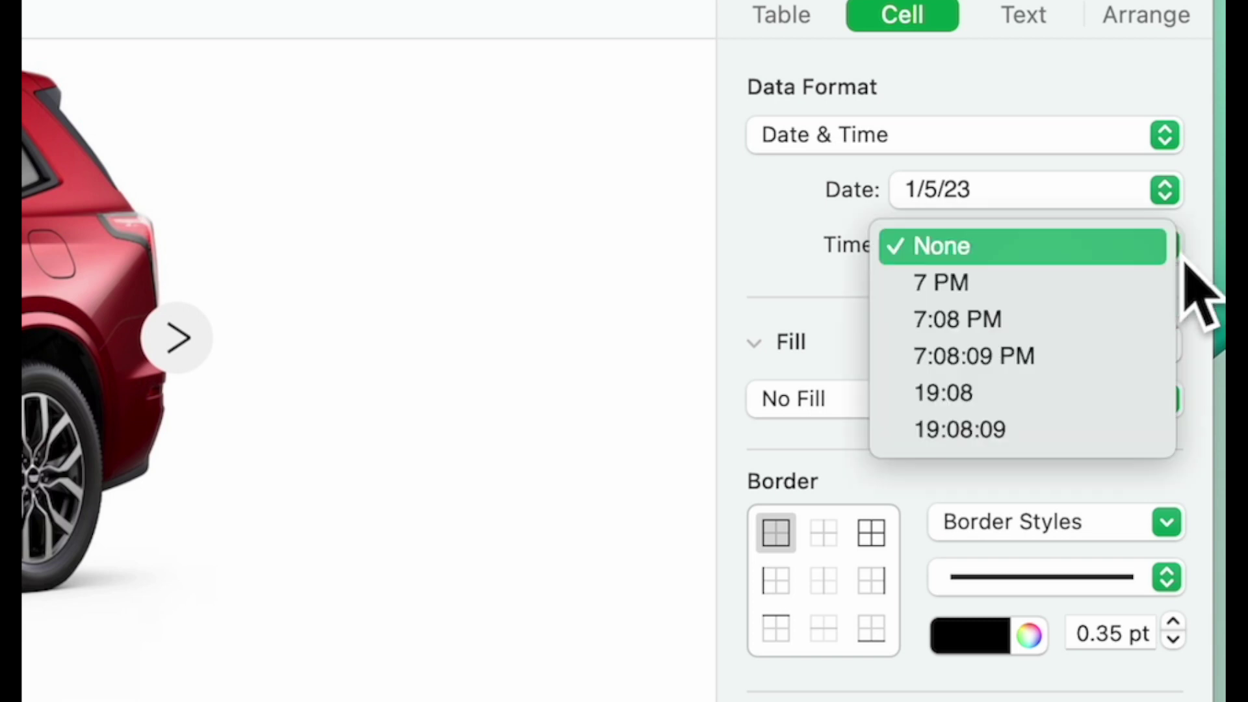
{"action": "left_click", "coordinate": [981, 255]}
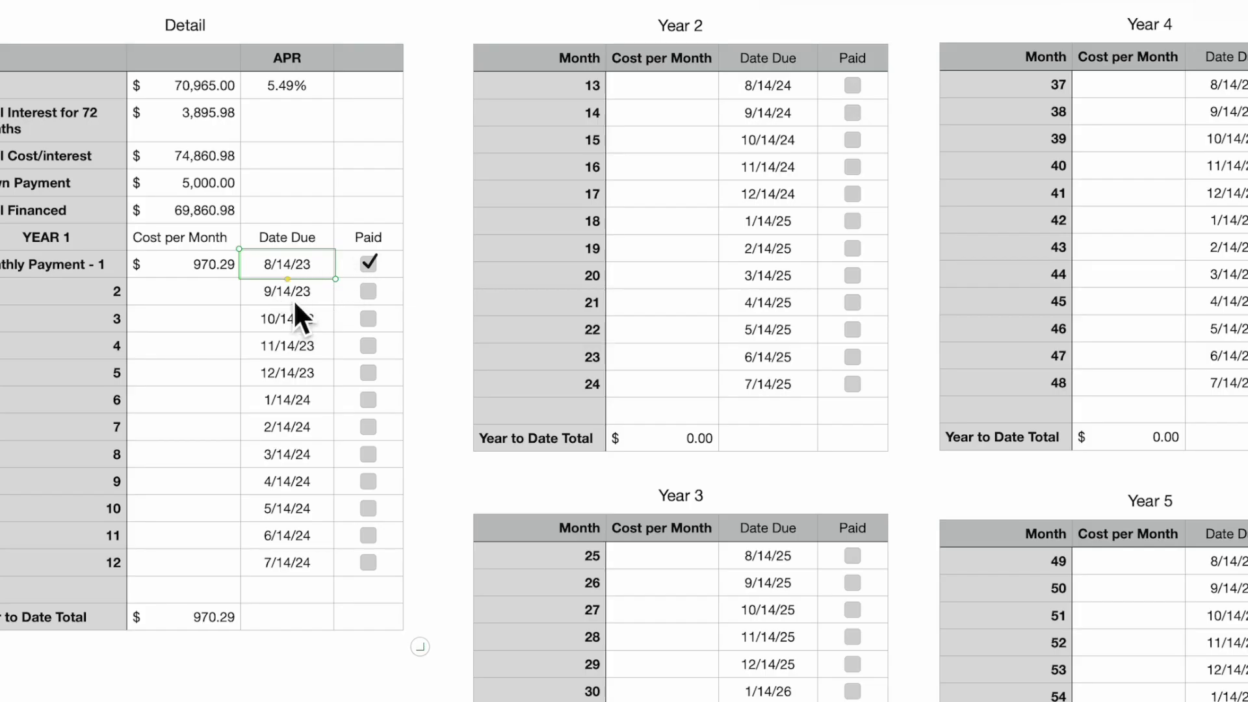
Select the 8/14/23 and 9/14/23 due dates and check the Year 1 Year to Date Total formula.
{"action": "left_click", "coordinate": [292, 299]}
{"action": "left_click", "coordinate": [286, 262]}
{"action": "key", "text": "Down"}
{"action": "key", "text": "Down"}
{"action": "key", "text": "Down"}
{"action": "key", "text": "Down"}
{"action": "key", "text": "Down"}
{"action": "key", "text": "Down"}
{"action": "key", "text": "Down"}
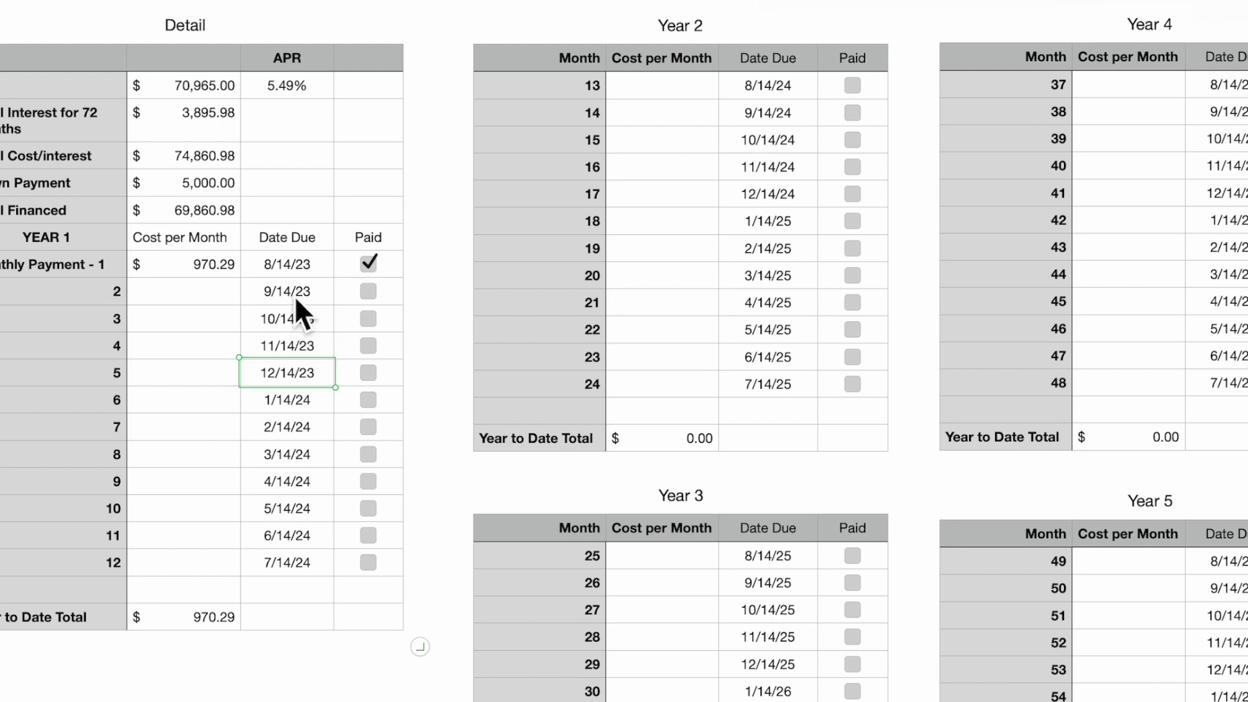
{"action": "left_click", "coordinate": [292, 267]}
{"action": "left_click", "coordinate": [299, 303], "text": "shift"}
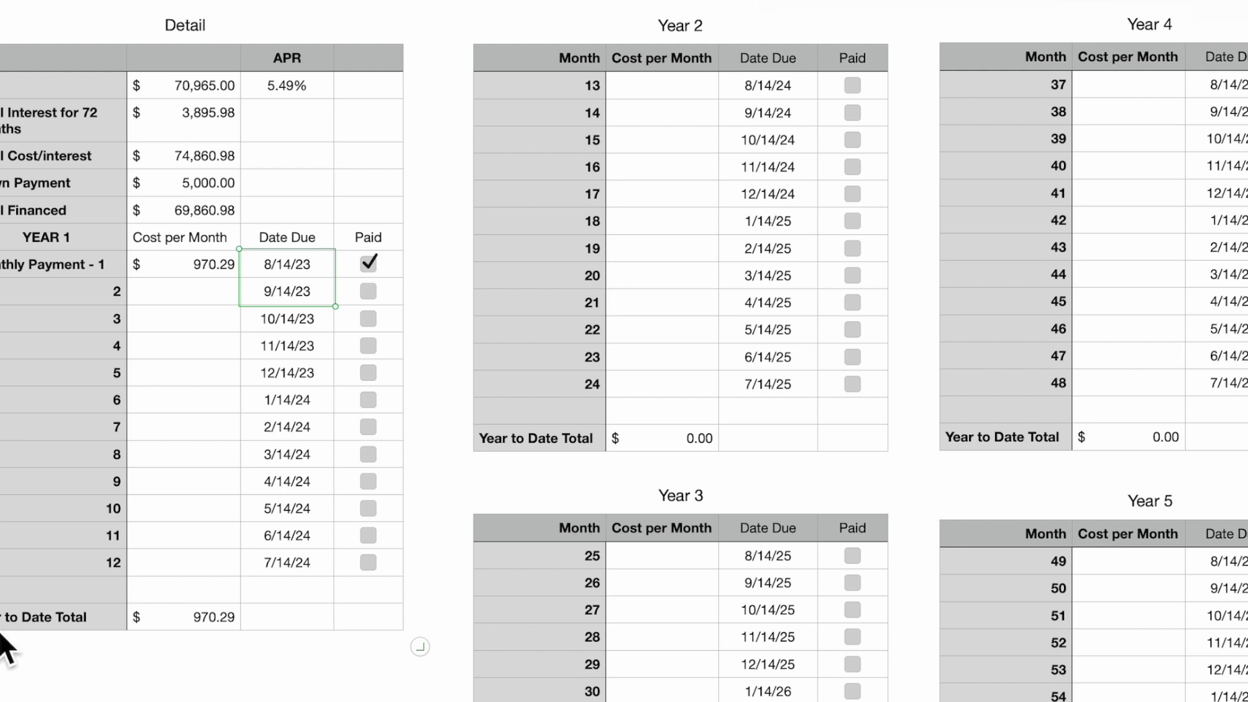
{"action": "left_click", "coordinate": [218, 623]}
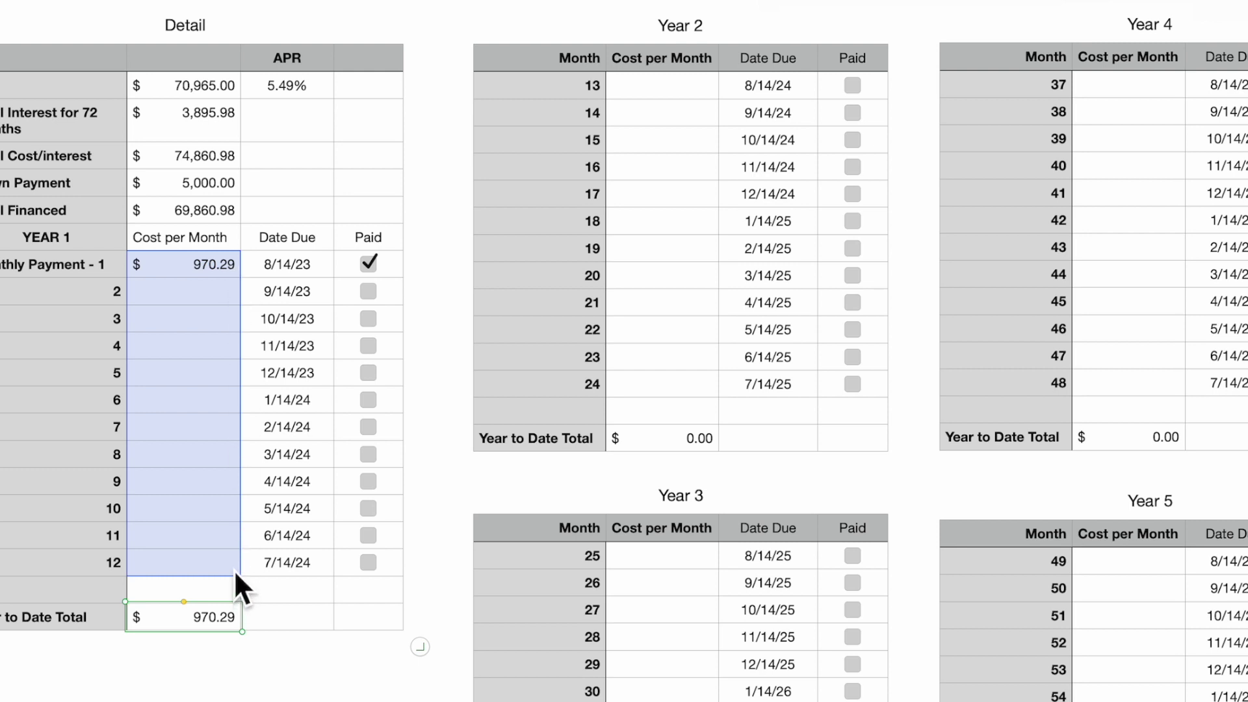
{"action": "double_click", "coordinate": [186, 626]}
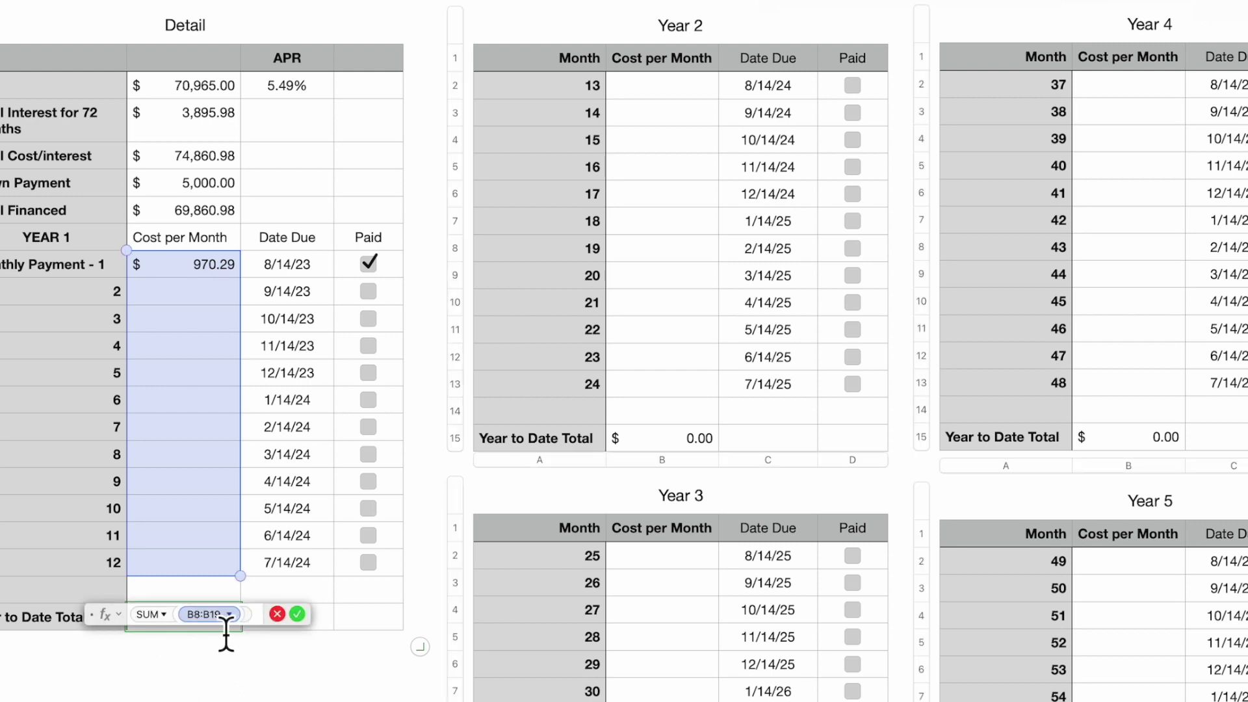
{"action": "left_click", "coordinate": [301, 618]}
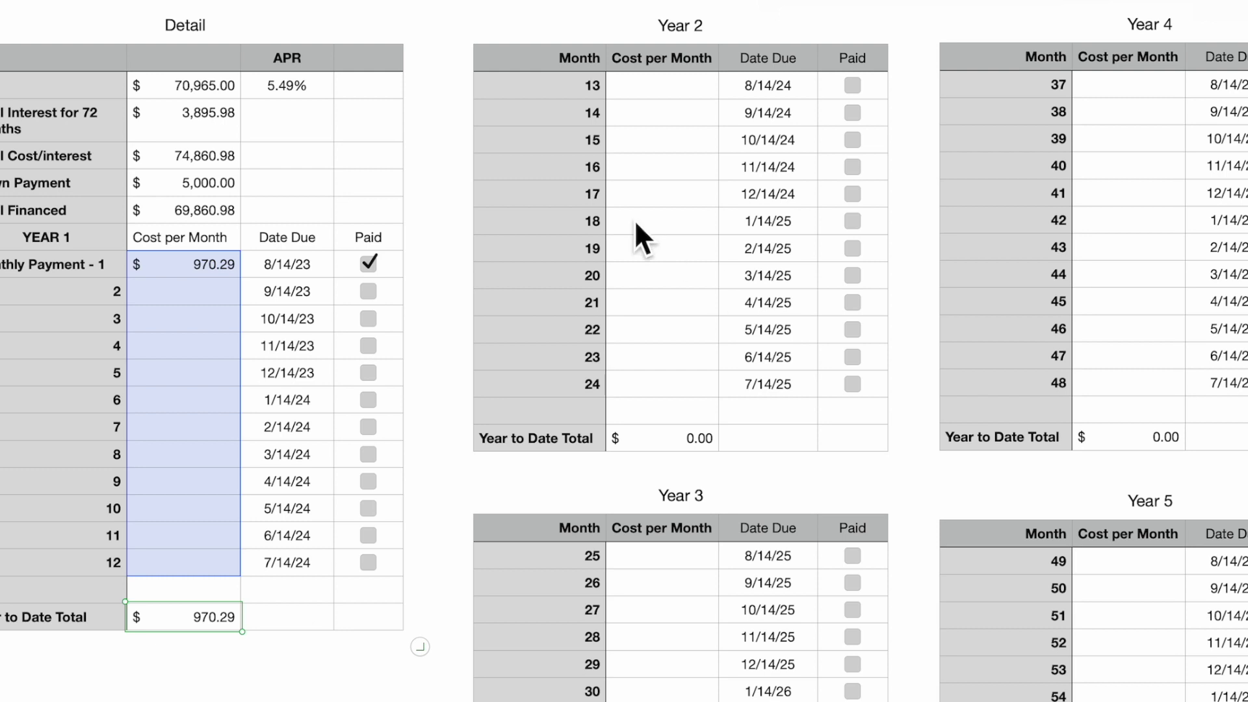
Insert a first-style table below Year 6, cut to four columns and extended to 17 rows.
{"action": "left_click", "coordinate": [552, 36]}
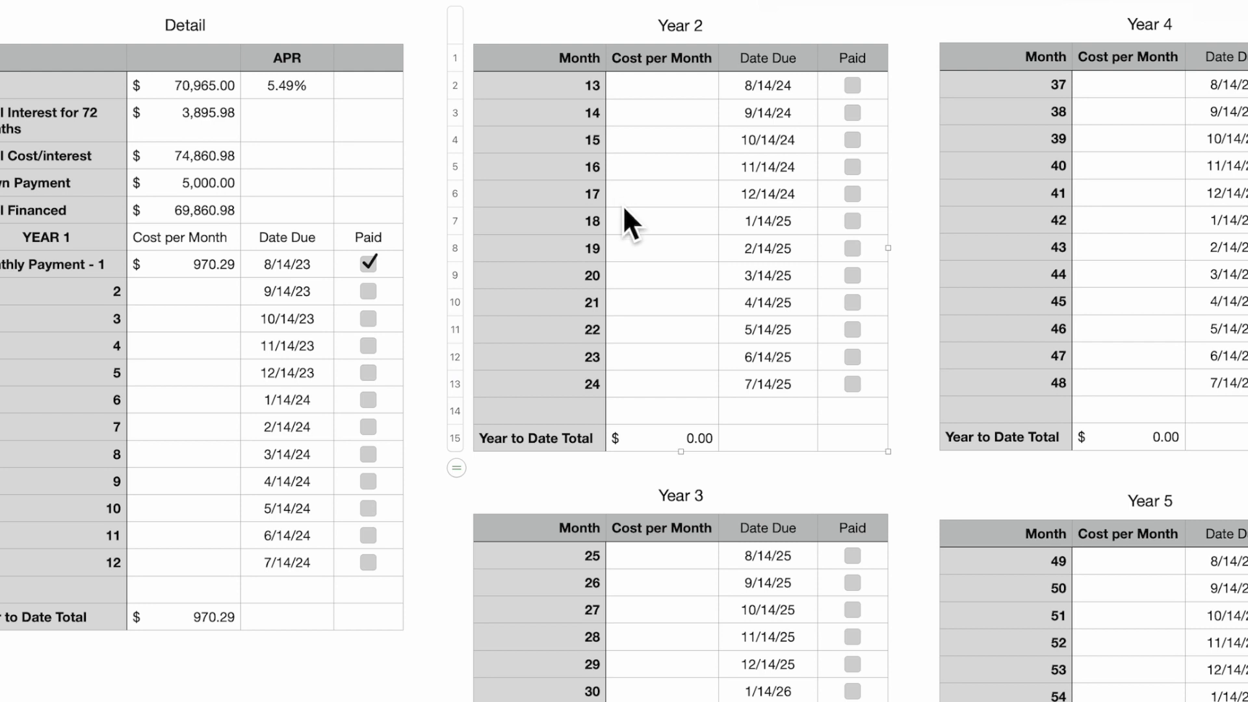
{"action": "scroll", "coordinate": [624, 351], "scroll_direction": "right", "scroll_amount": 5}
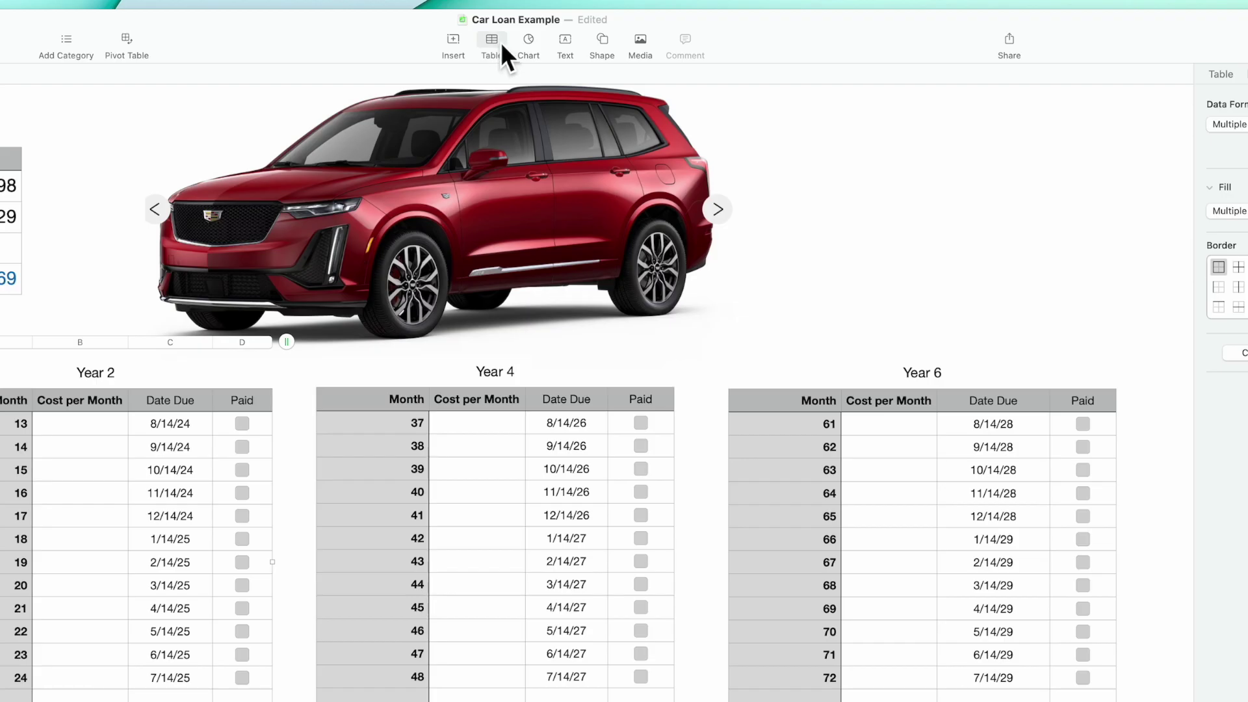
{"action": "left_click", "coordinate": [494, 42]}
{"action": "left_click", "coordinate": [455, 103]}
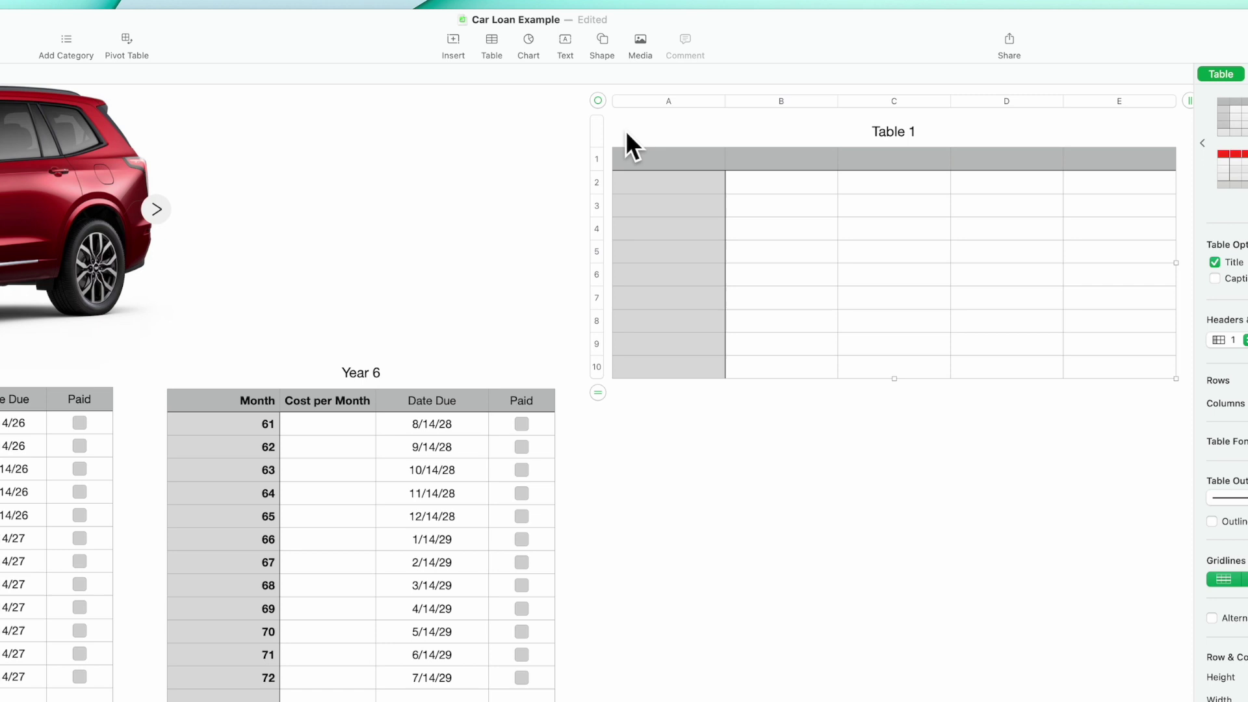
{"action": "left_click_drag", "start_coordinate": [604, 107], "coordinate": [210, 430]}
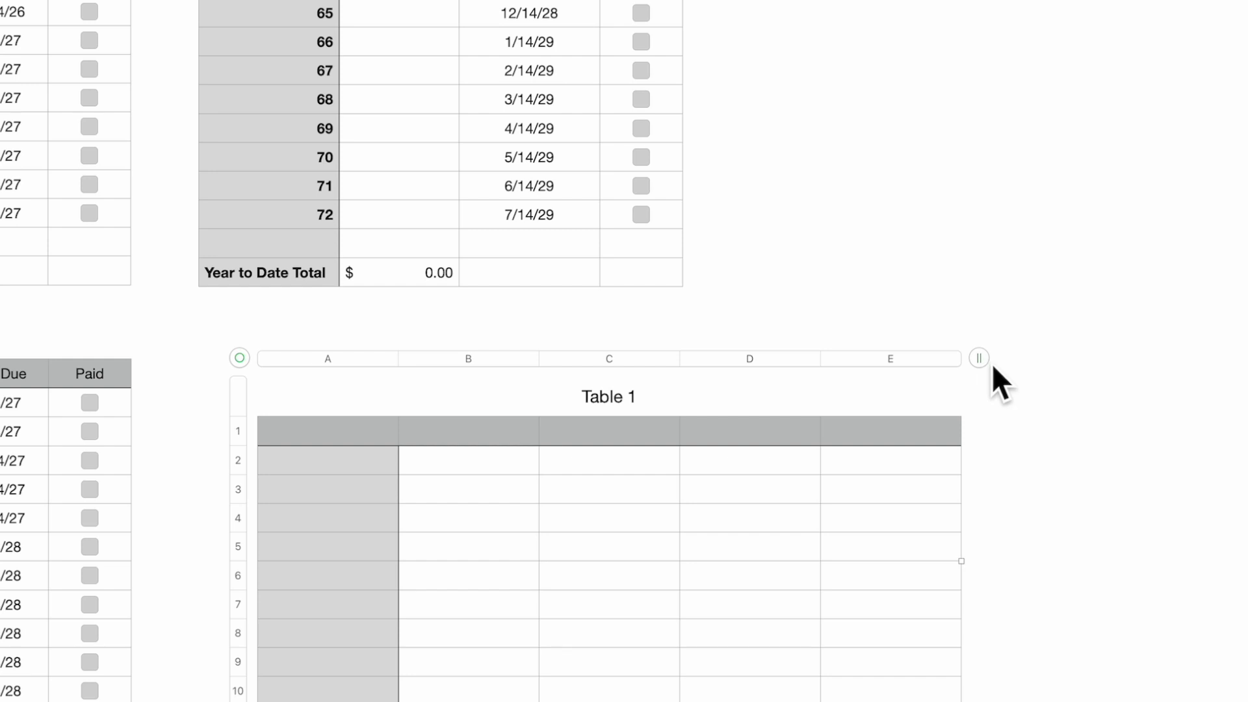
{"action": "left_click_drag", "start_coordinate": [992, 364], "coordinate": [851, 365]}
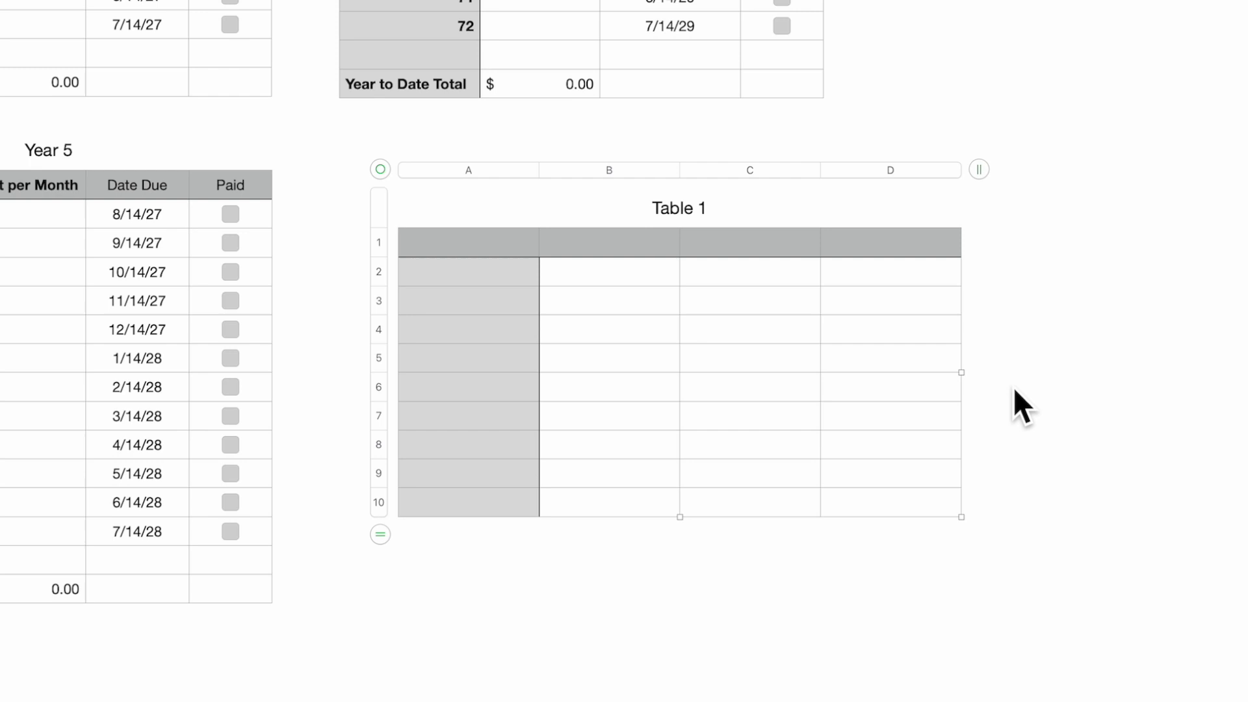
{"action": "scroll", "coordinate": [1013, 388], "scroll_direction": "down", "scroll_amount": 5}
{"action": "key", "text": "Escape"}
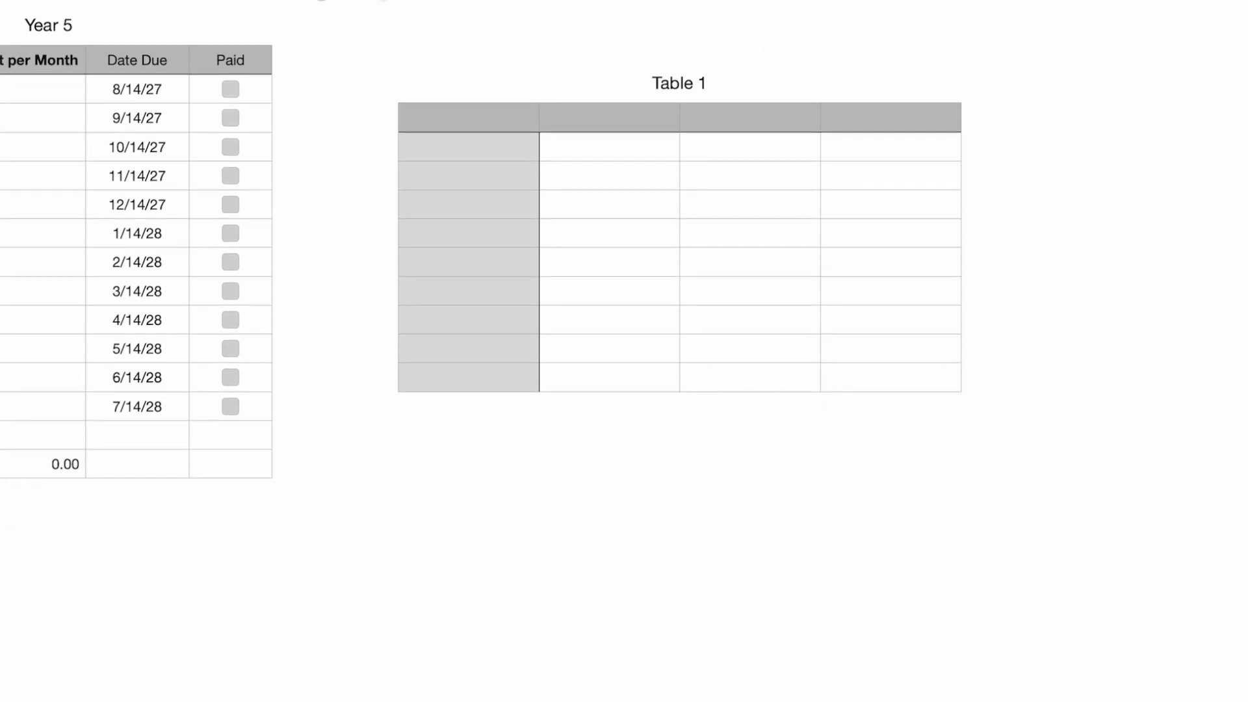
{"action": "left_click", "coordinate": [479, 95]}
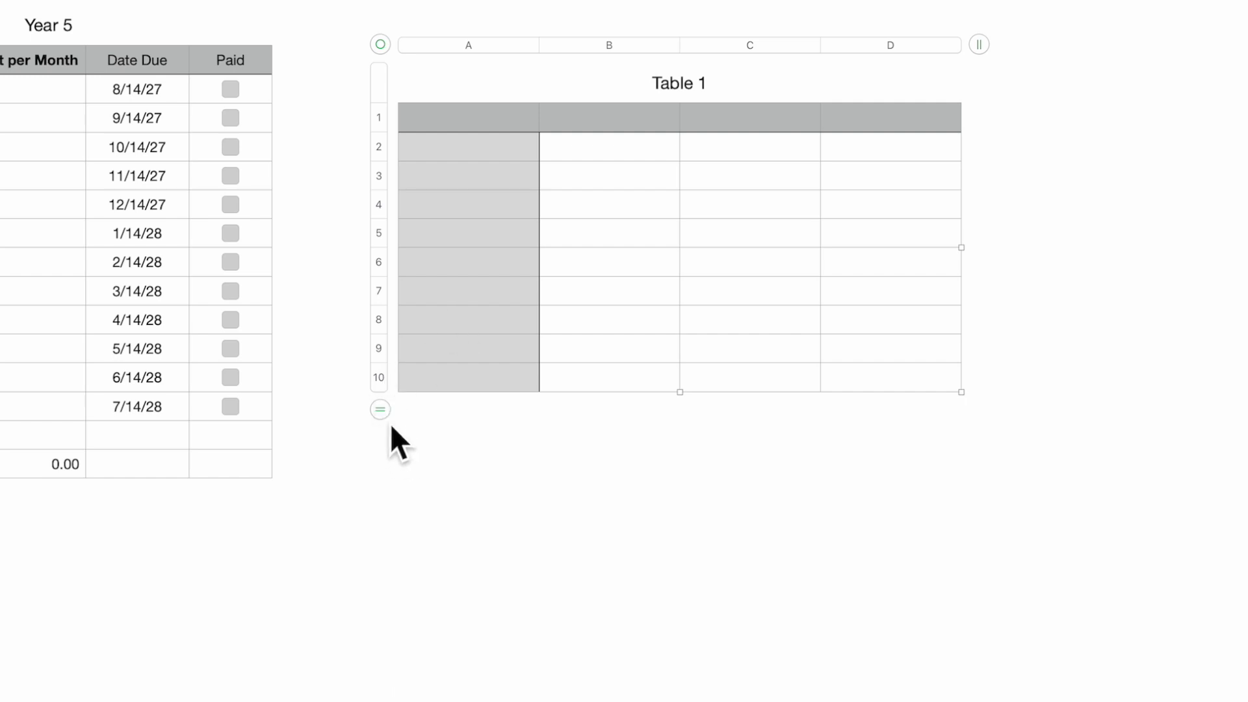
{"action": "left_click_drag", "start_coordinate": [388, 411], "coordinate": [393, 631]}
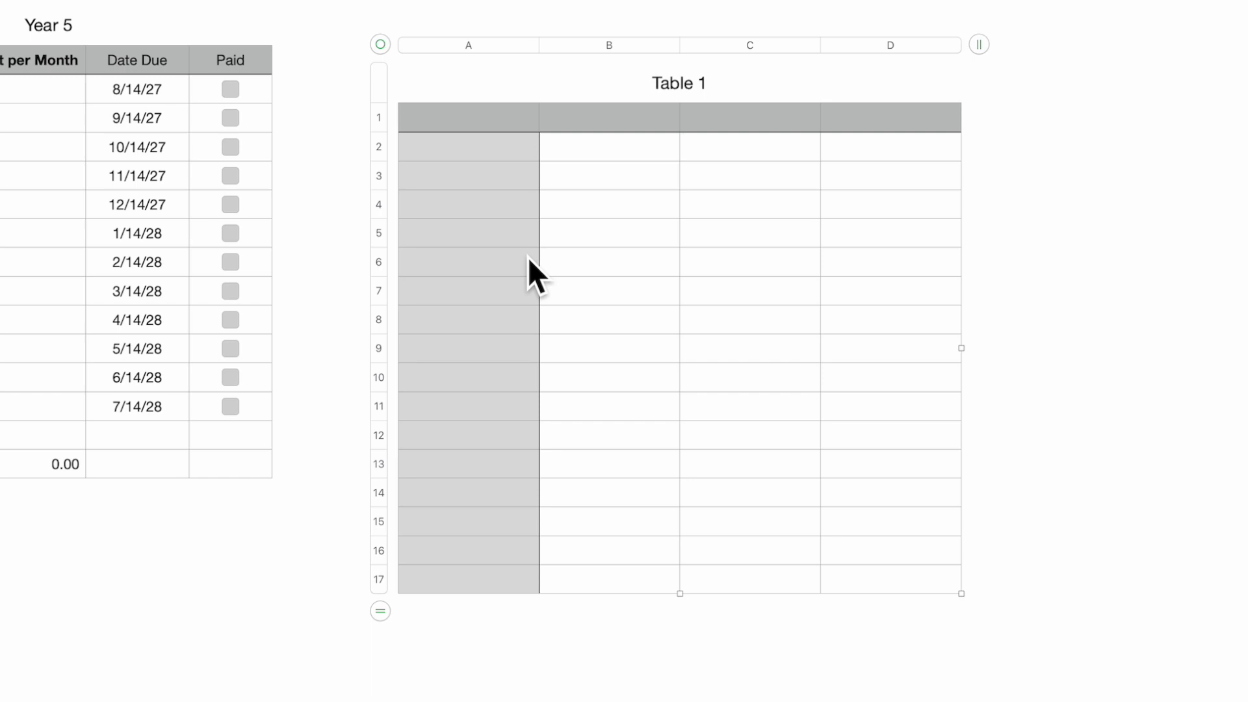
Title the new table Year 7 and enter months 73 and 74 in A2 and A3.
{"action": "left_click", "coordinate": [696, 89]}
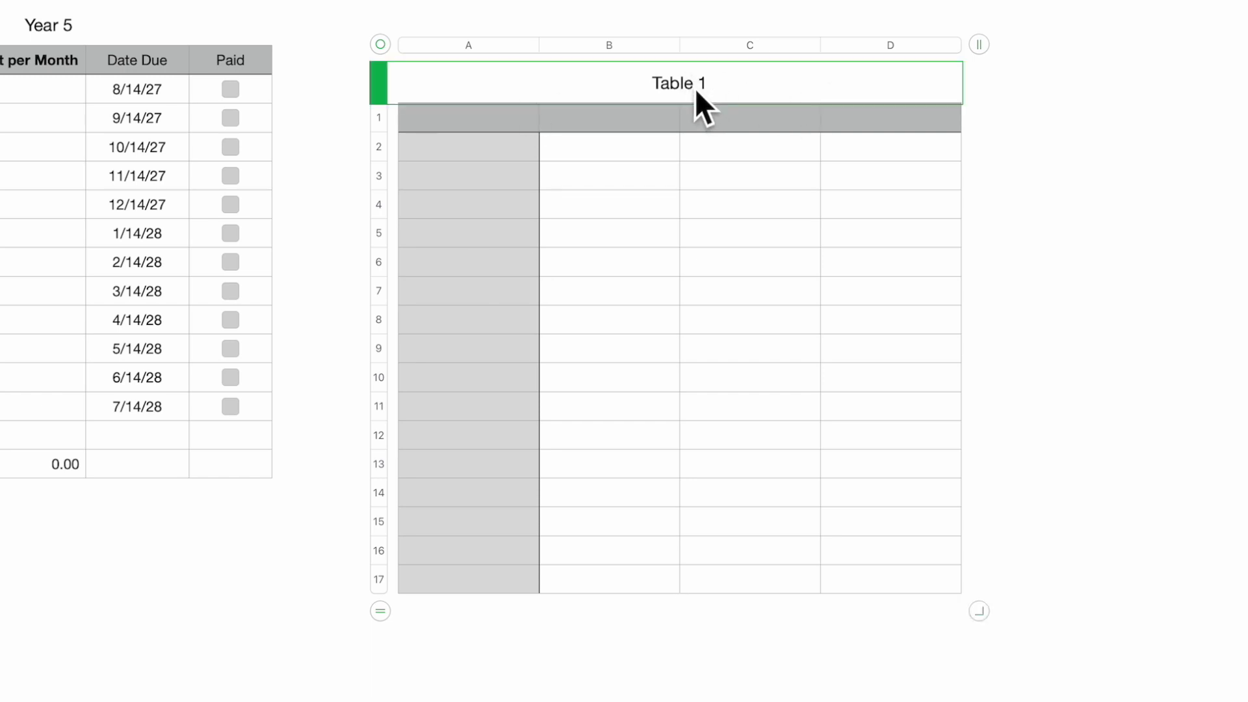
{"action": "type", "text": "Year"}
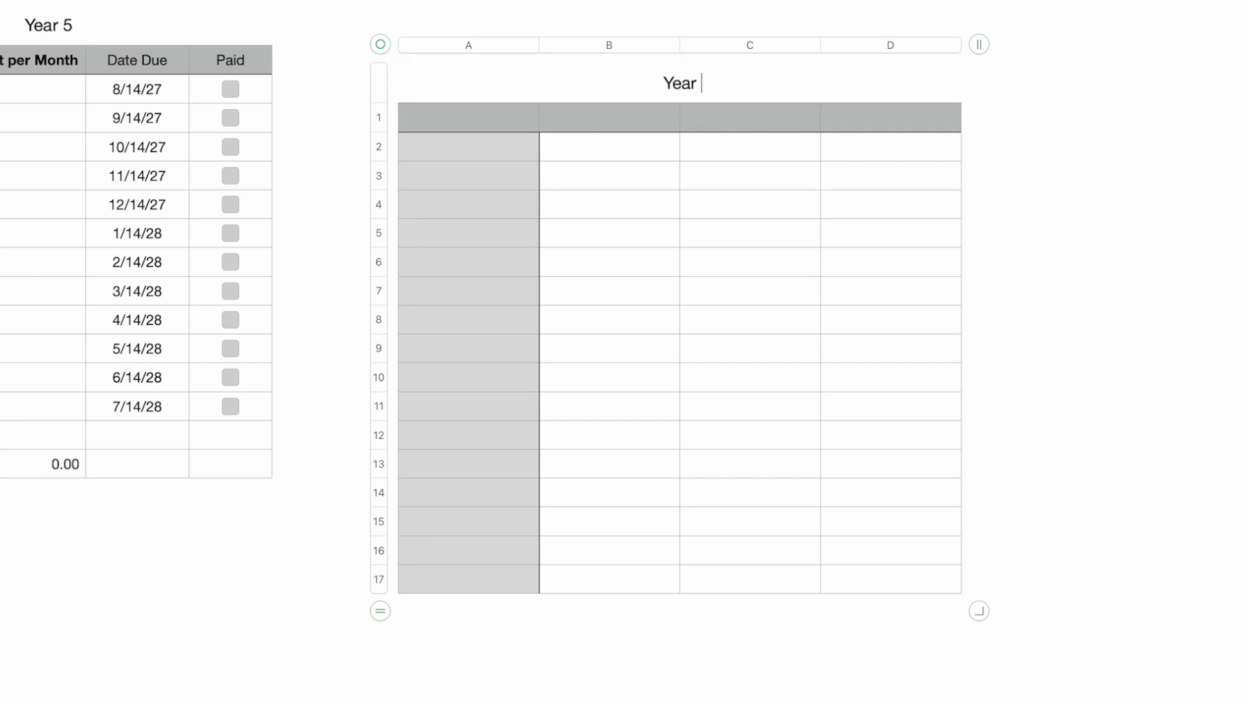
{"action": "type", "text": " 7"}
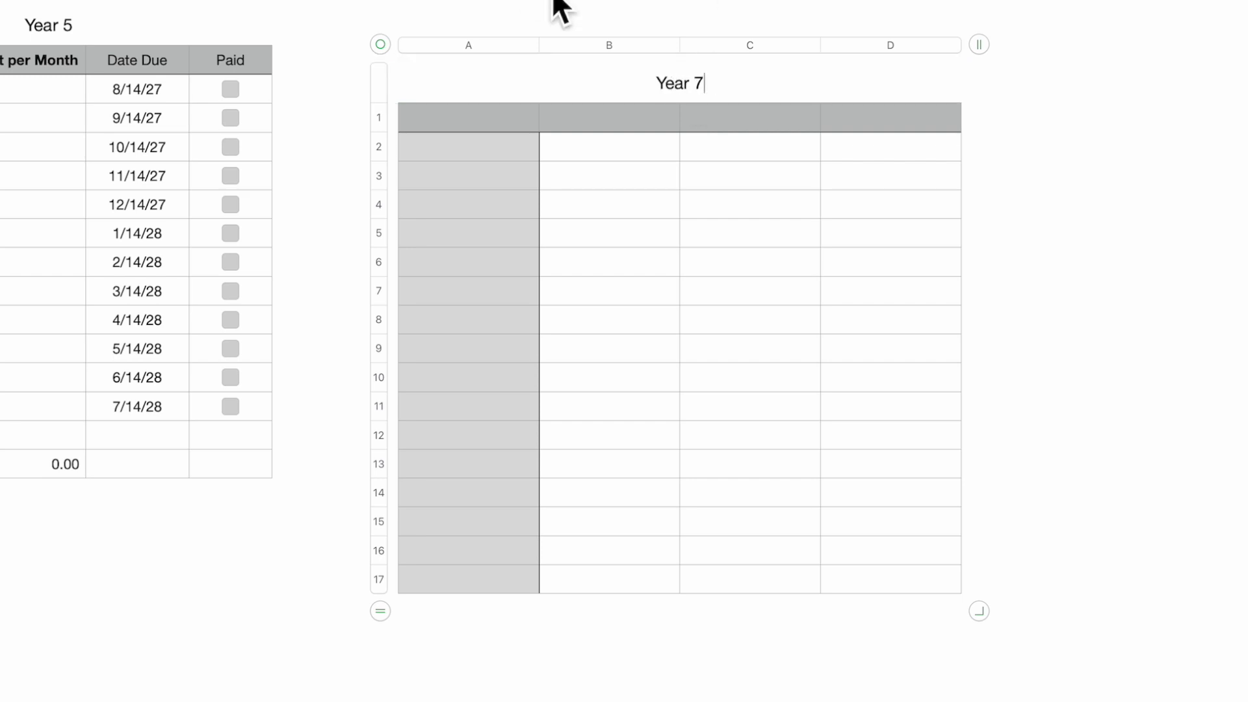
{"action": "left_click", "coordinate": [501, 153]}
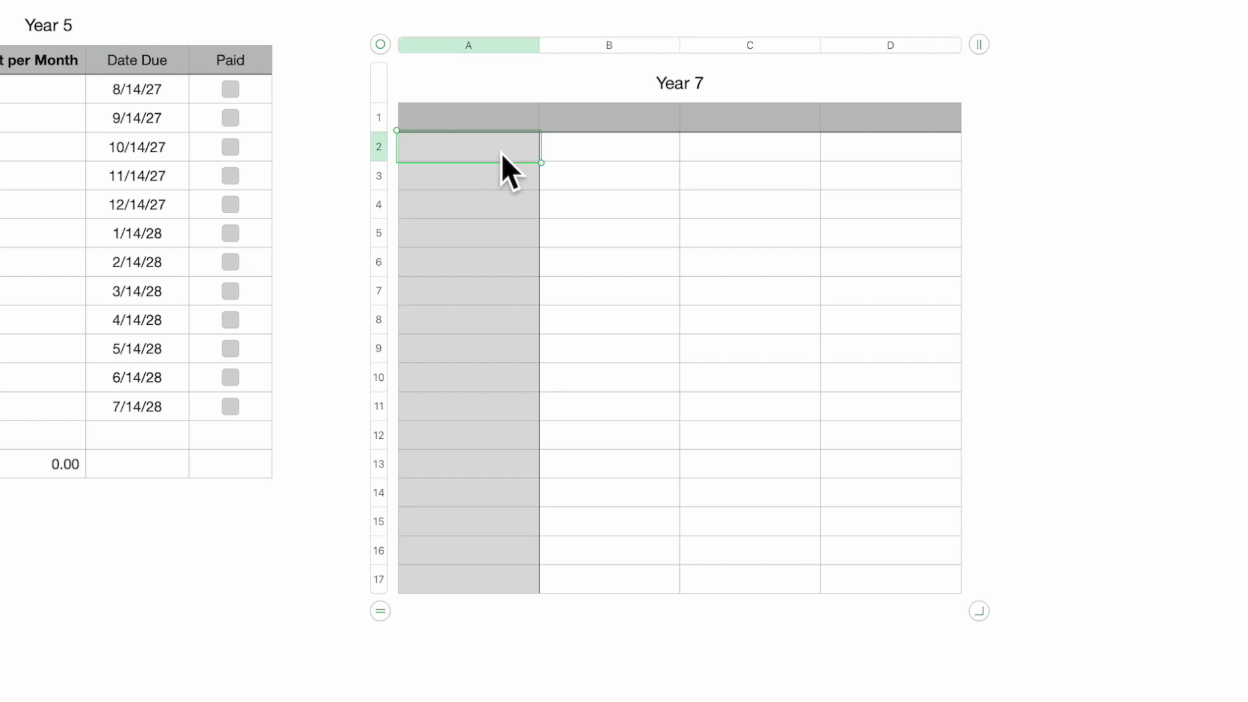
{"action": "type", "text": "73"}
{"action": "key", "text": "Return"}
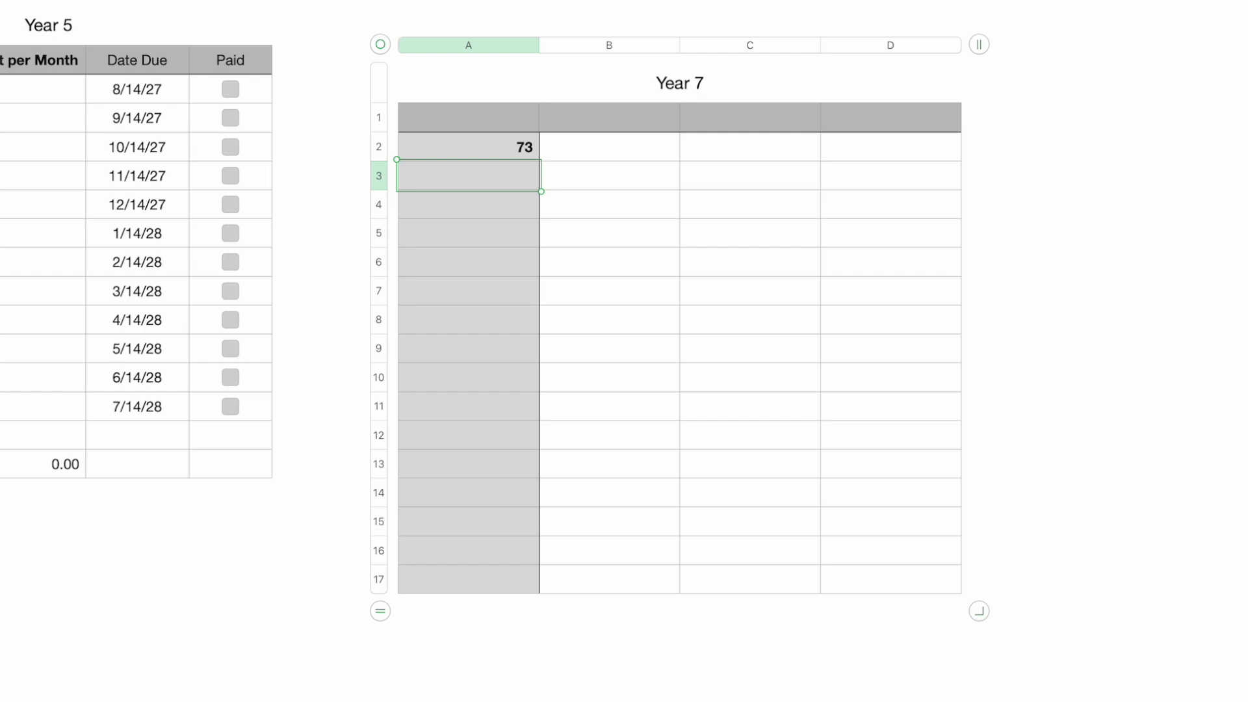
{"action": "type", "text": "74"}
{"action": "key", "text": "Return"}
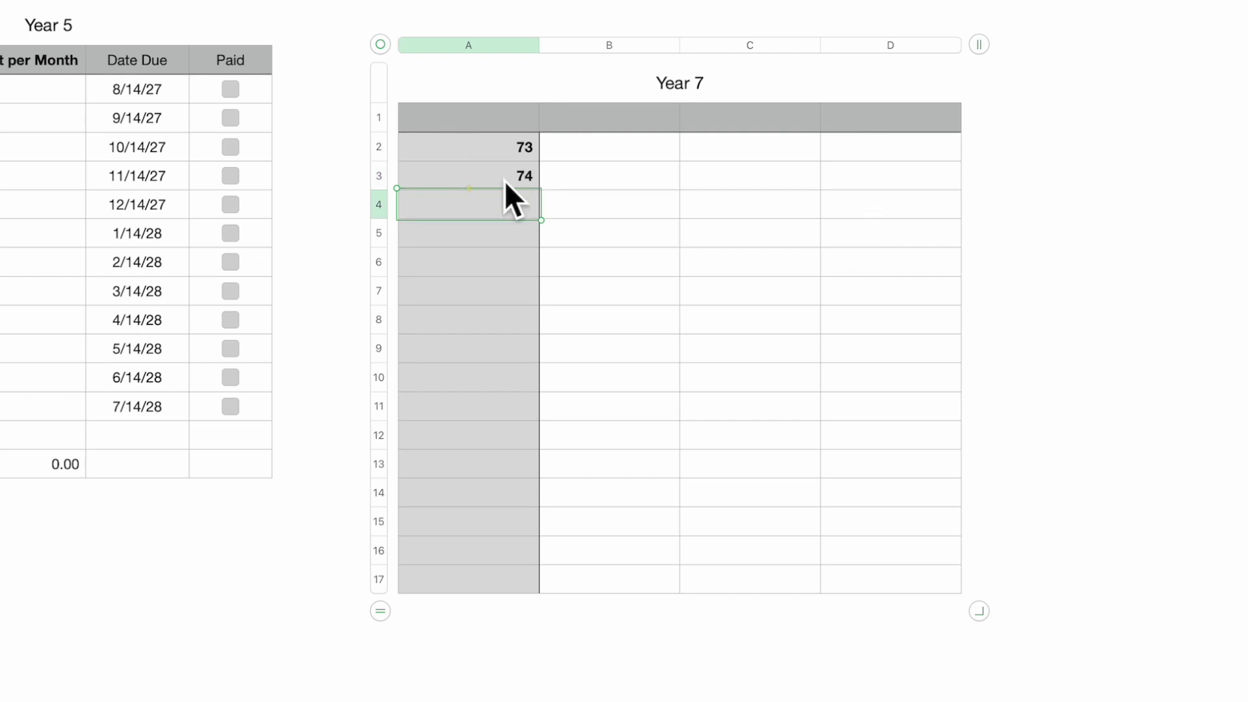
Autofill months 75–84 down column A and trim the table to 15 rows.
{"action": "left_click", "coordinate": [477, 150]}
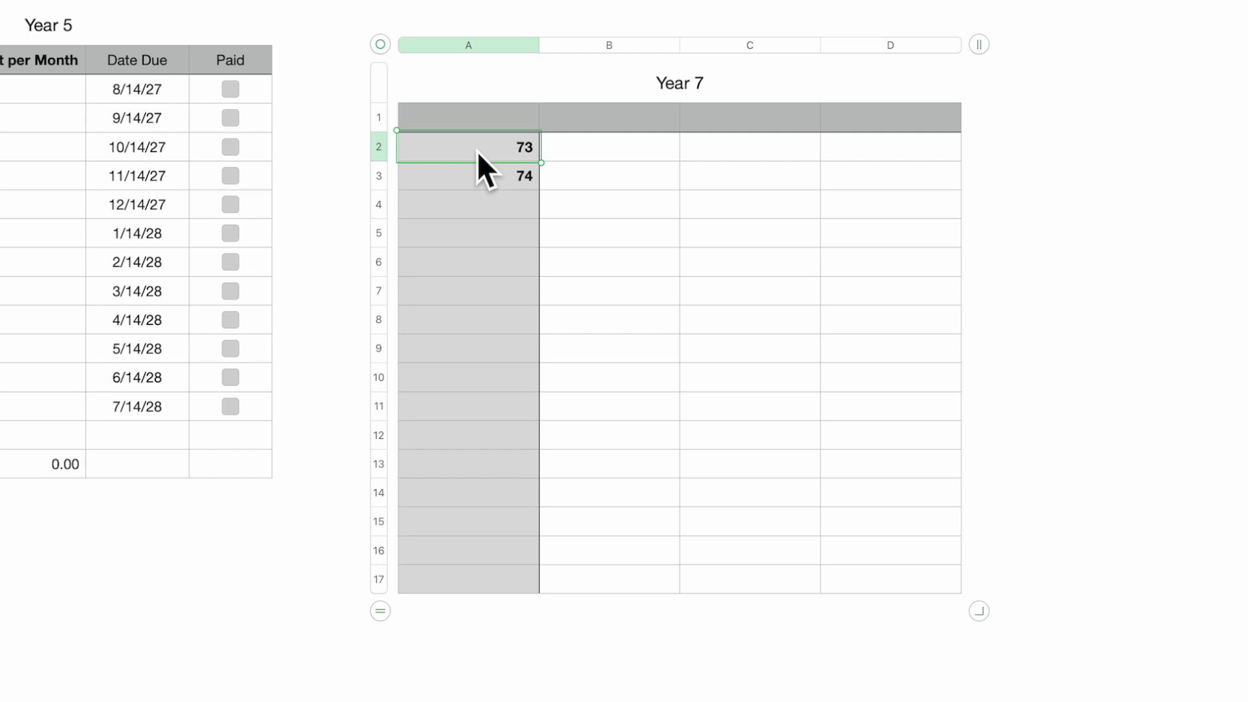
{"action": "key", "text": "shift+Down"}
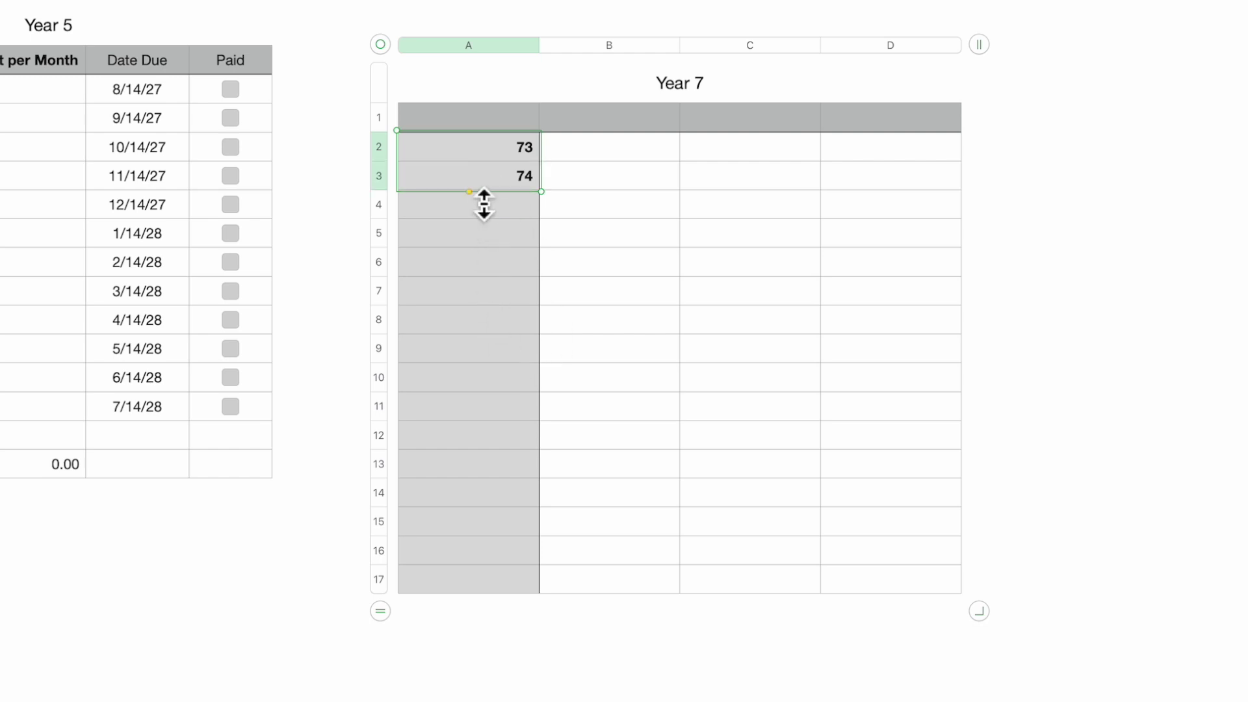
{"action": "left_click_drag", "start_coordinate": [469, 193], "coordinate": [471, 473]}
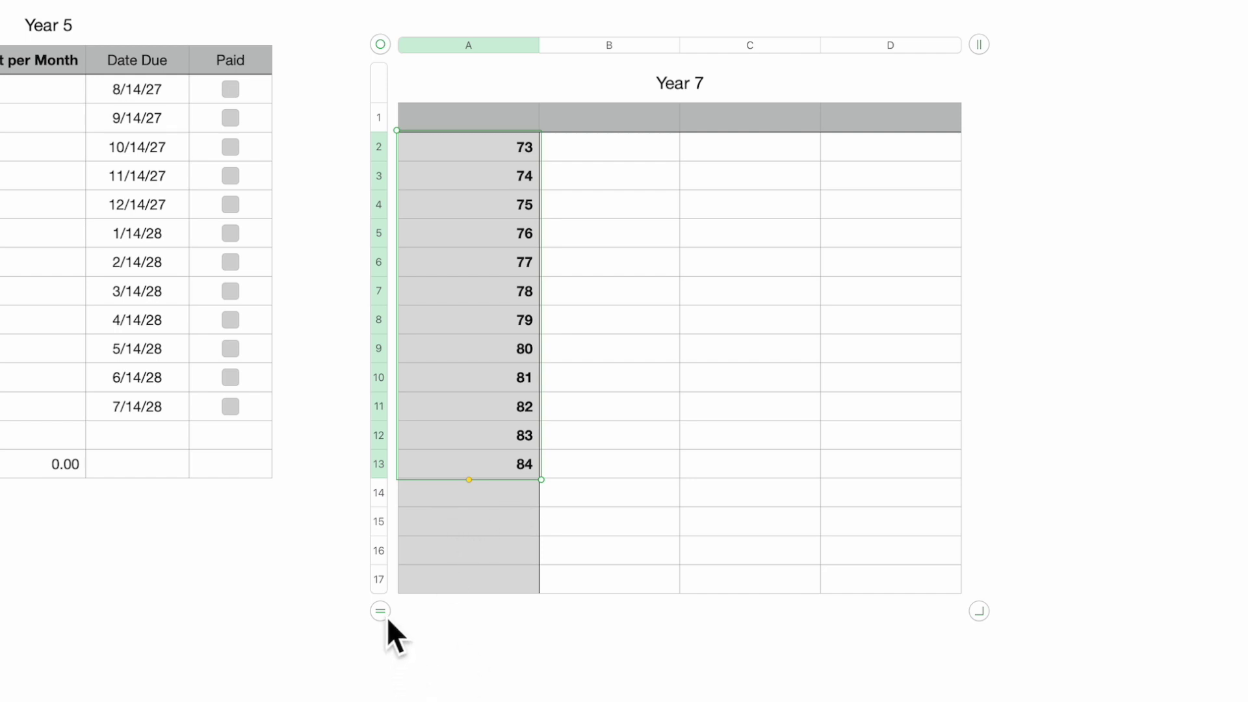
{"action": "left_click_drag", "start_coordinate": [387, 616], "coordinate": [387, 573]}
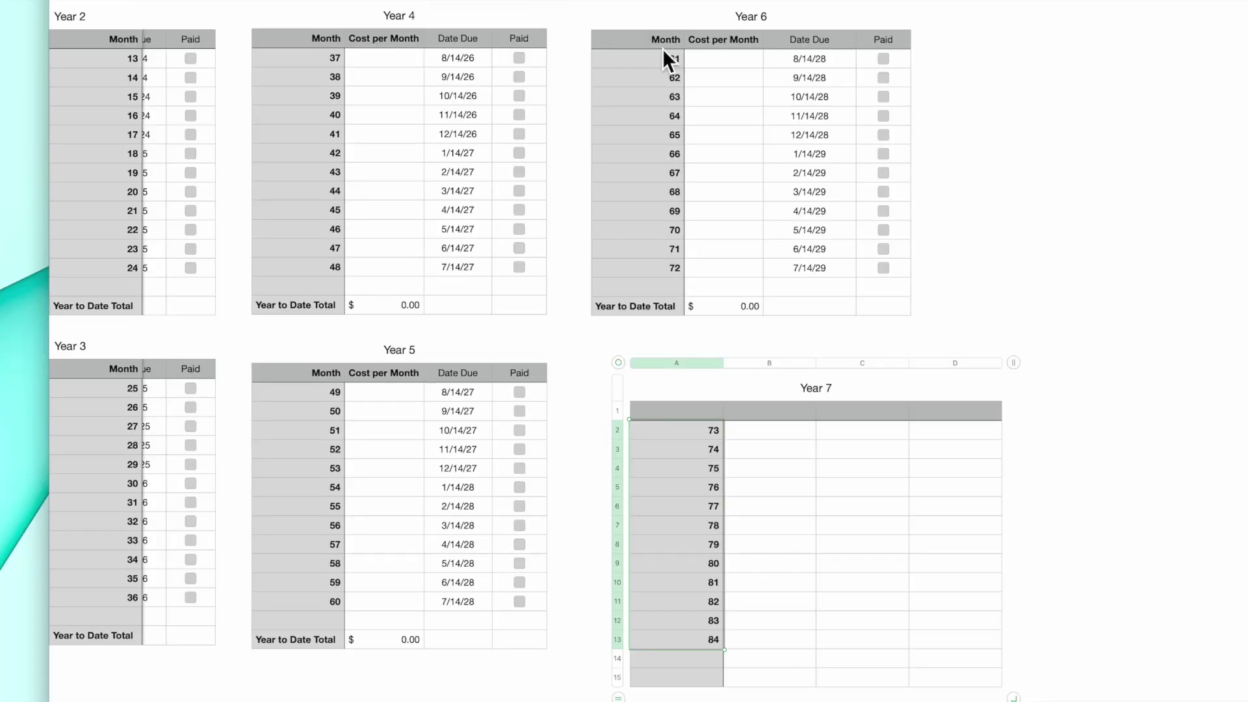
Paste the Month, Cost per Month, Date Due and Paid headings into Year 7's header row.
{"action": "left_click", "coordinate": [661, 47]}
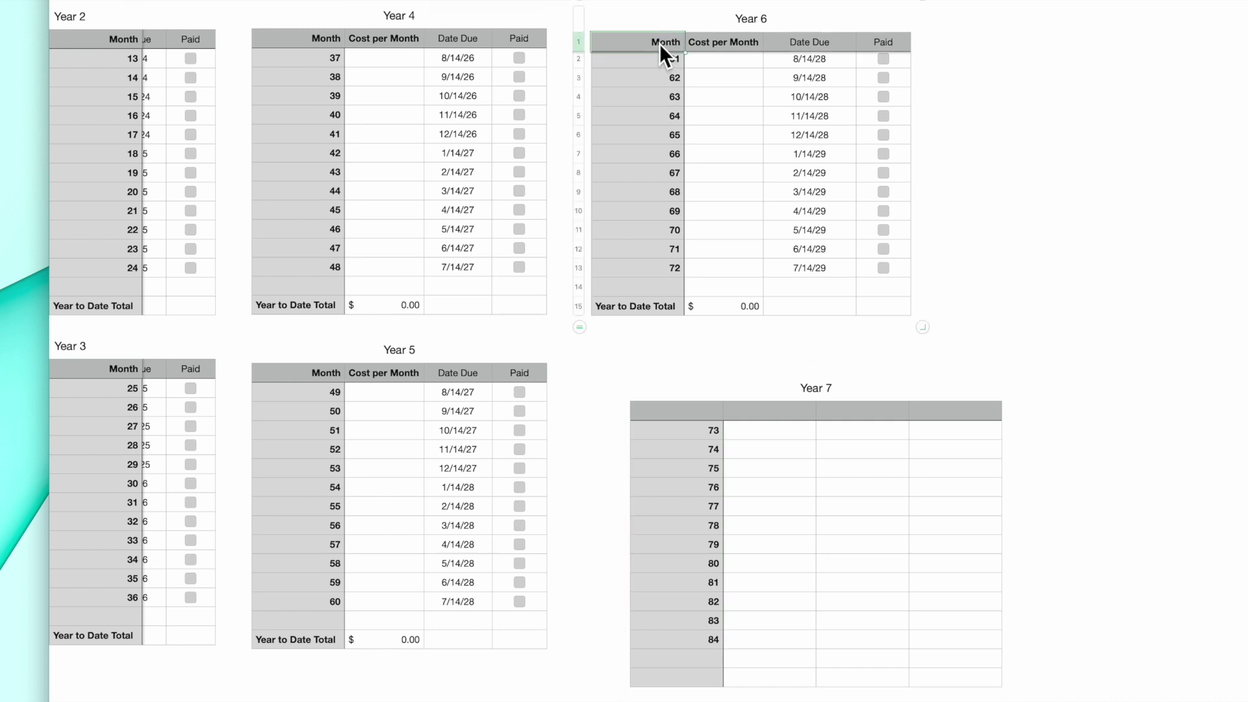
{"action": "key", "text": "shift+Right"}
{"action": "key", "text": "shift+Right"}
{"action": "key", "text": "shift+Right"}
{"action": "key", "text": "super+c"}
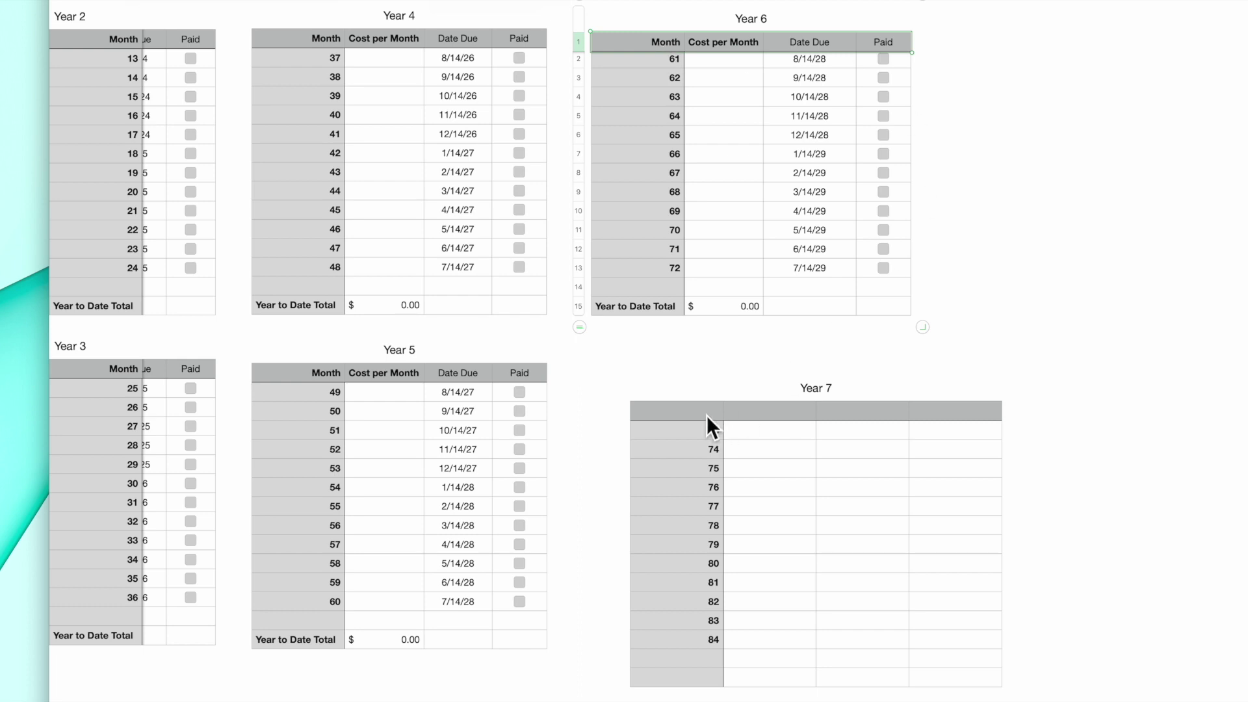
{"action": "left_click", "coordinate": [682, 415]}
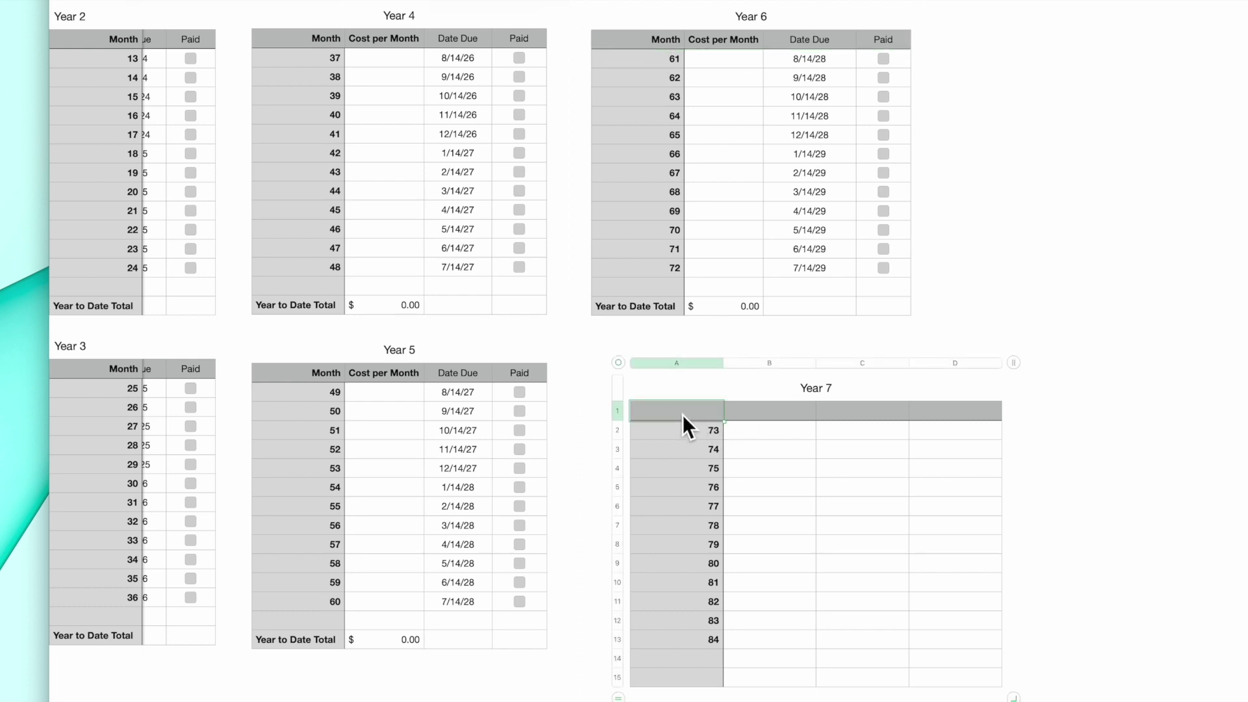
{"action": "key", "text": "shift+Right"}
{"action": "key", "text": "shift+Right"}
{"action": "key", "text": "shift+Right"}
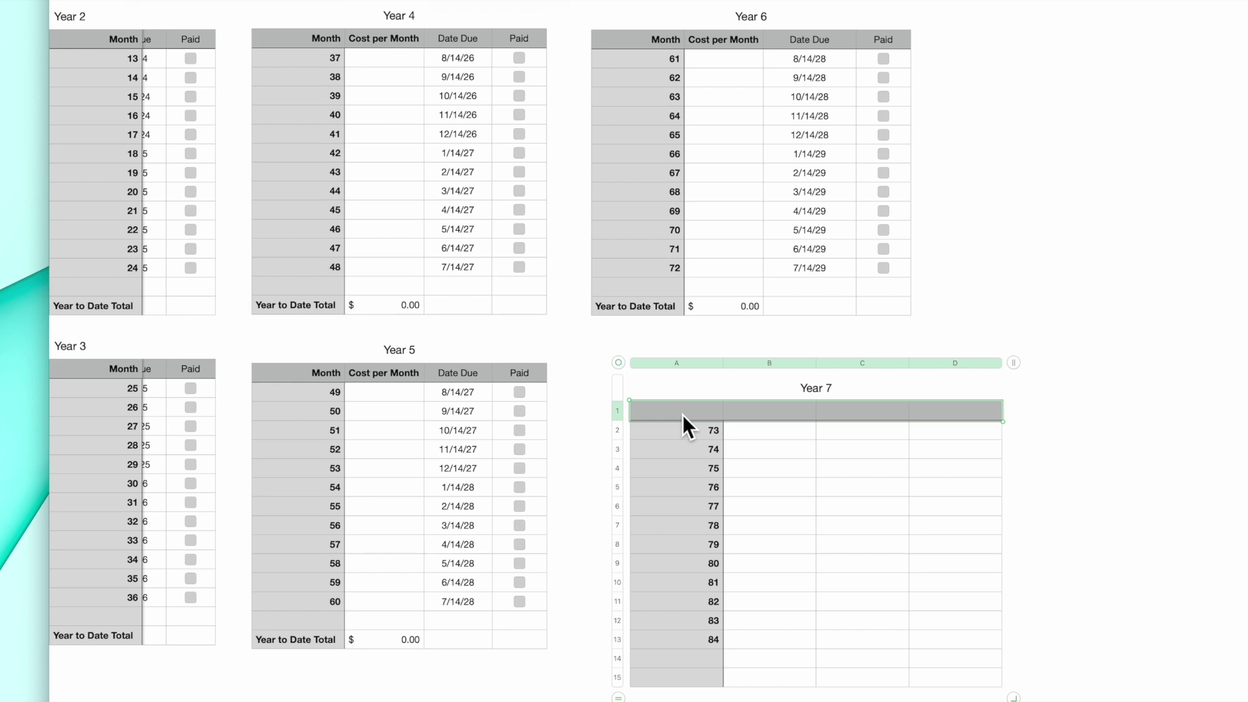
{"action": "key", "text": "super+v"}
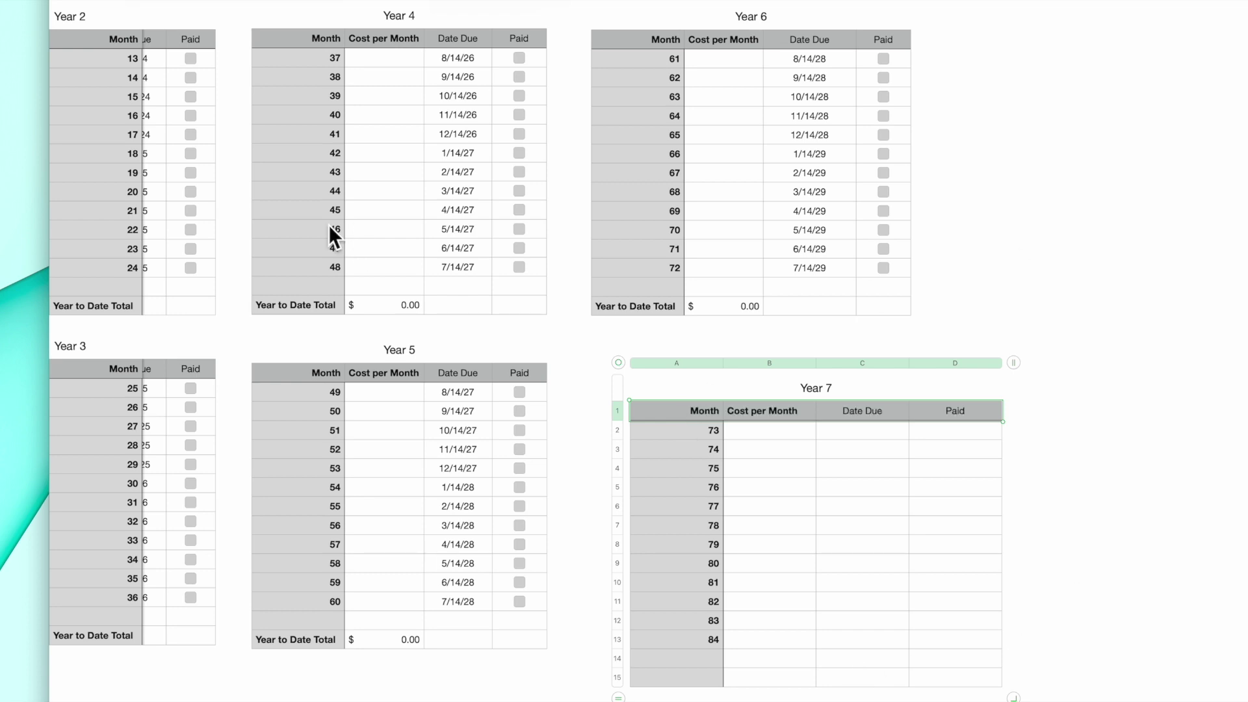
Copy Year 6's Year to Date Total row into Year 7's row 15.
{"action": "left_click", "coordinate": [641, 307]}
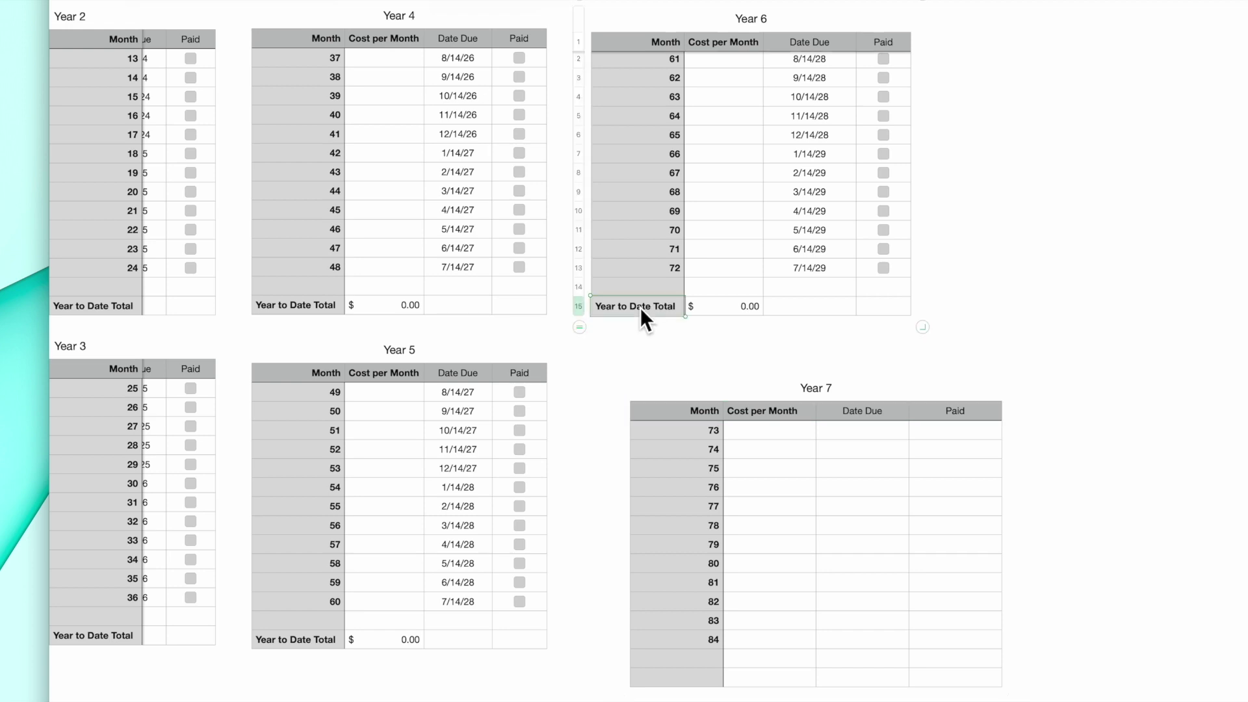
{"action": "key", "text": "shift+Right"}
{"action": "left_click", "coordinate": [667, 682]}
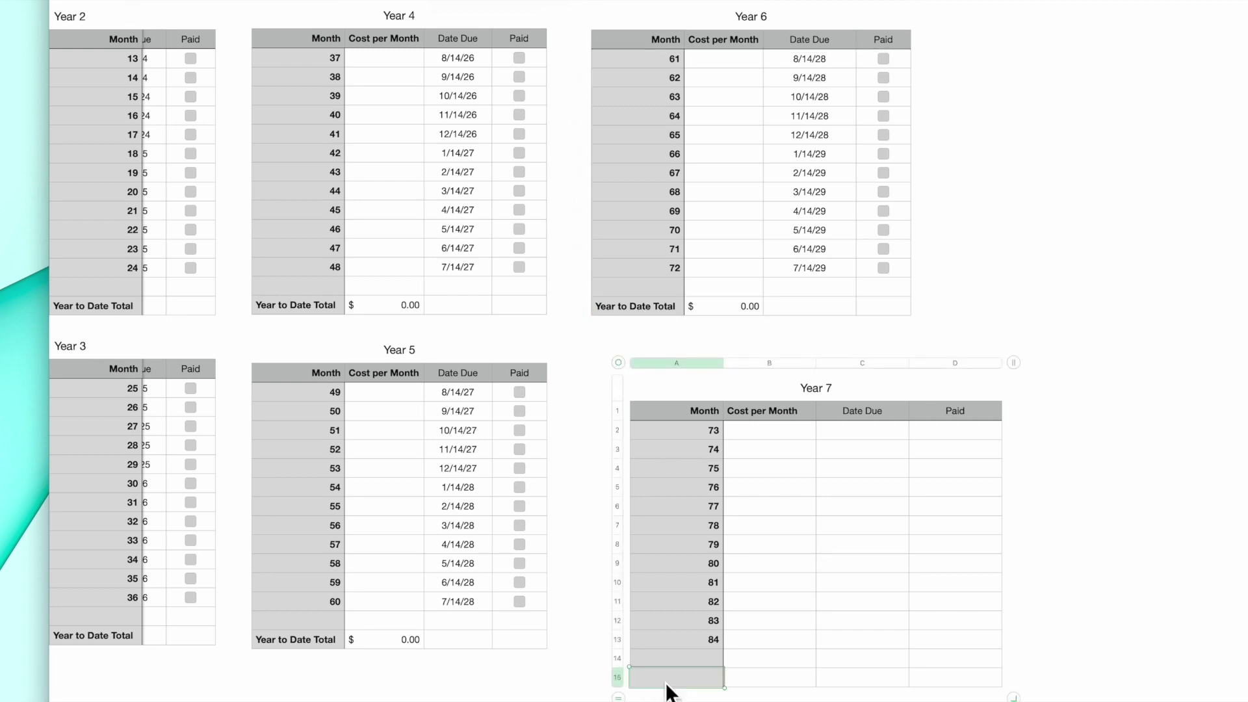
{"action": "key", "text": "shift+Right"}
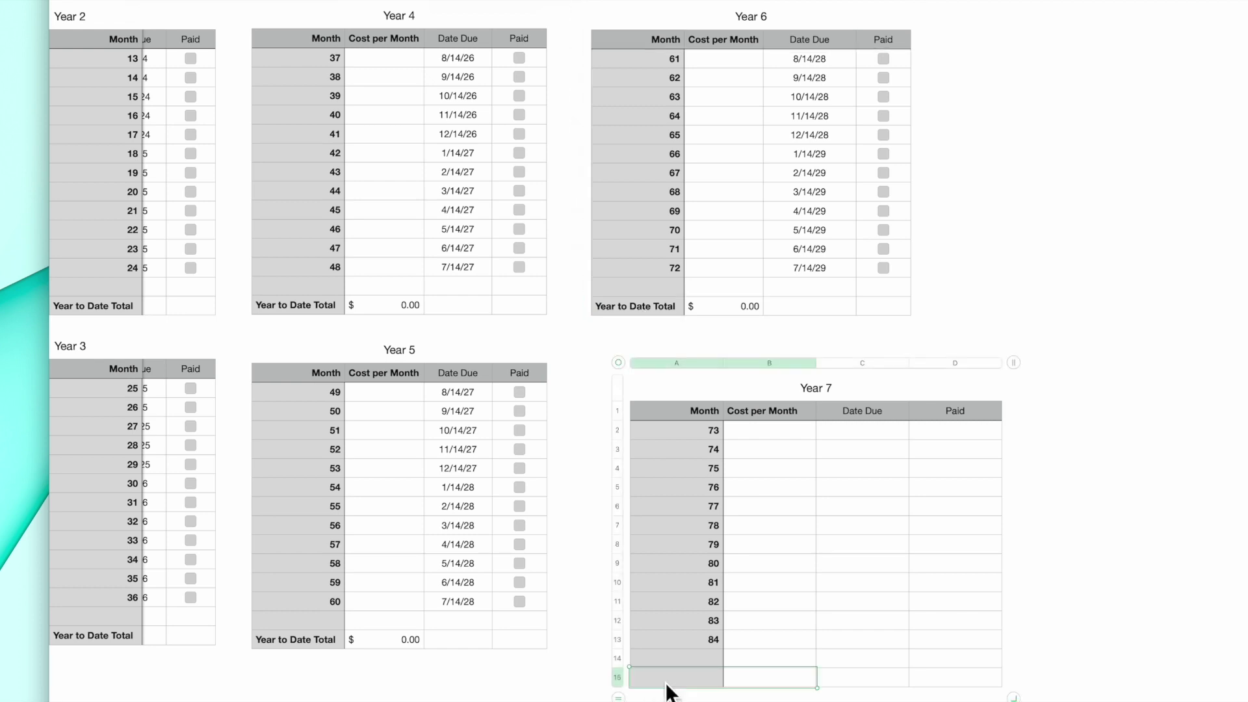
{"action": "type", "text": "Year to Date Total\t0"}
Enter 8/14/29 in Year 7's first Date Due cell and format it as a 1/5/23 short date.
{"action": "left_click", "coordinate": [876, 432]}
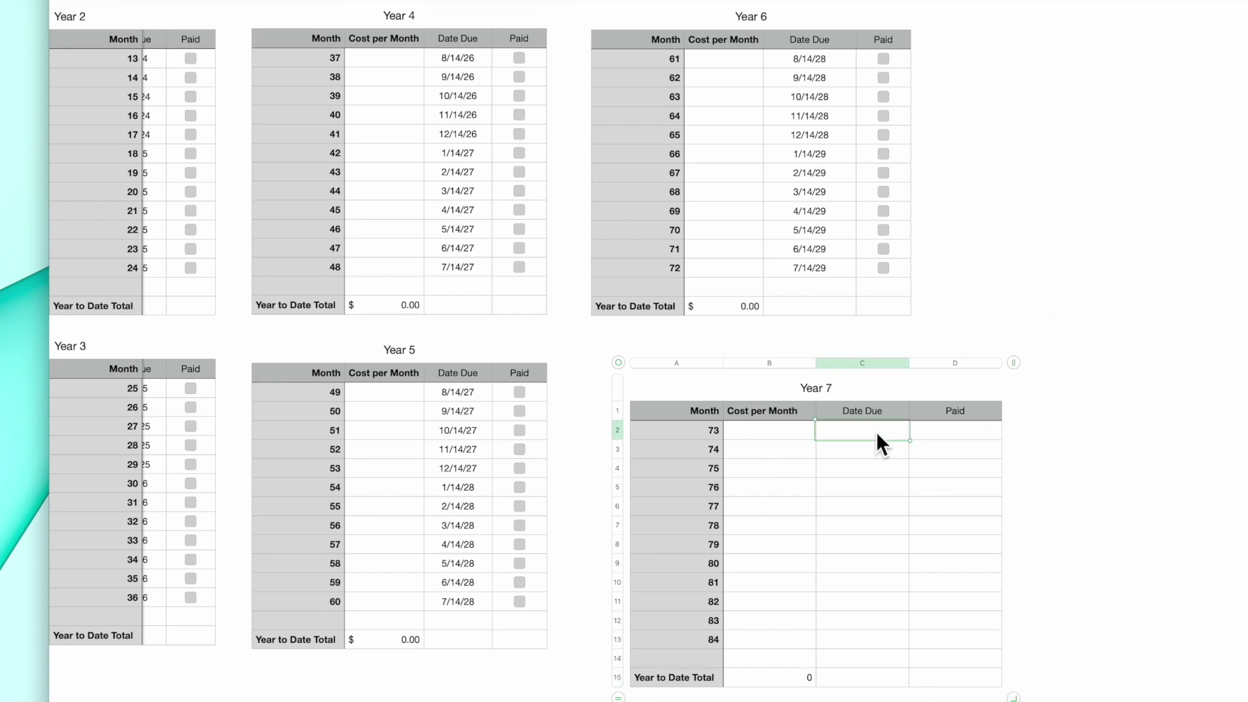
{"action": "type", "text": "8"}
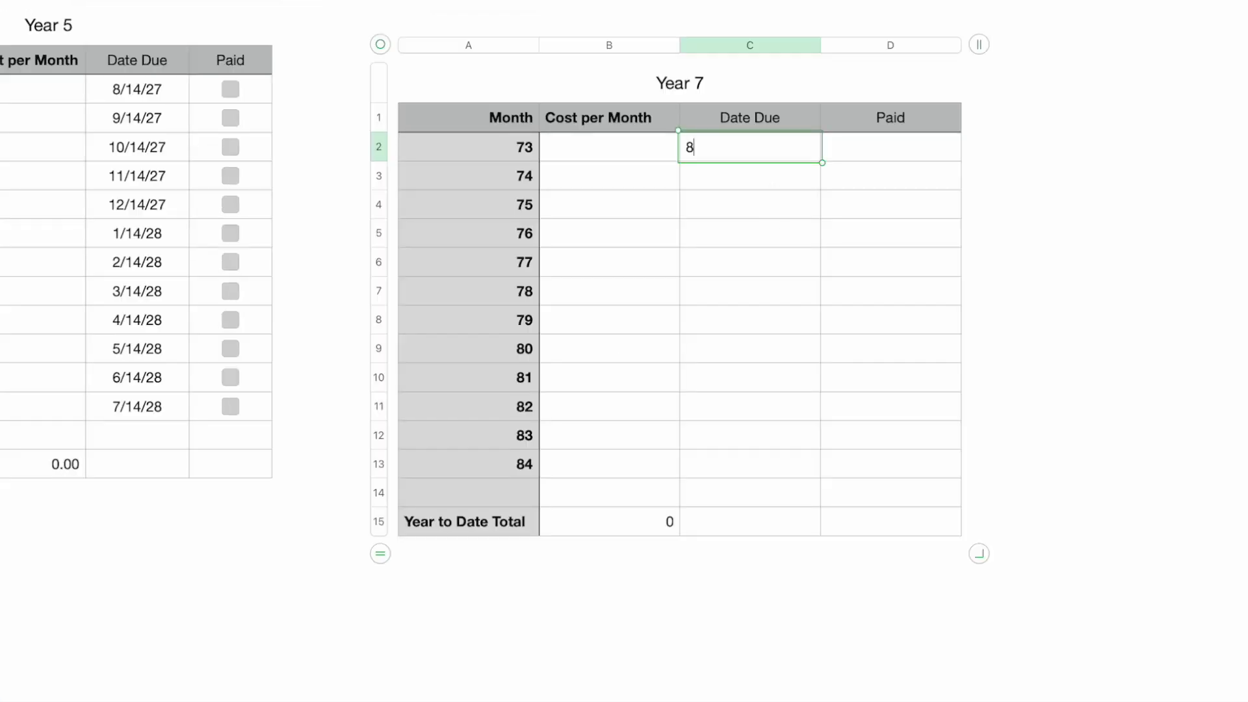
{"action": "type", "text": "/14/29"}
{"action": "key", "text": "Return"}
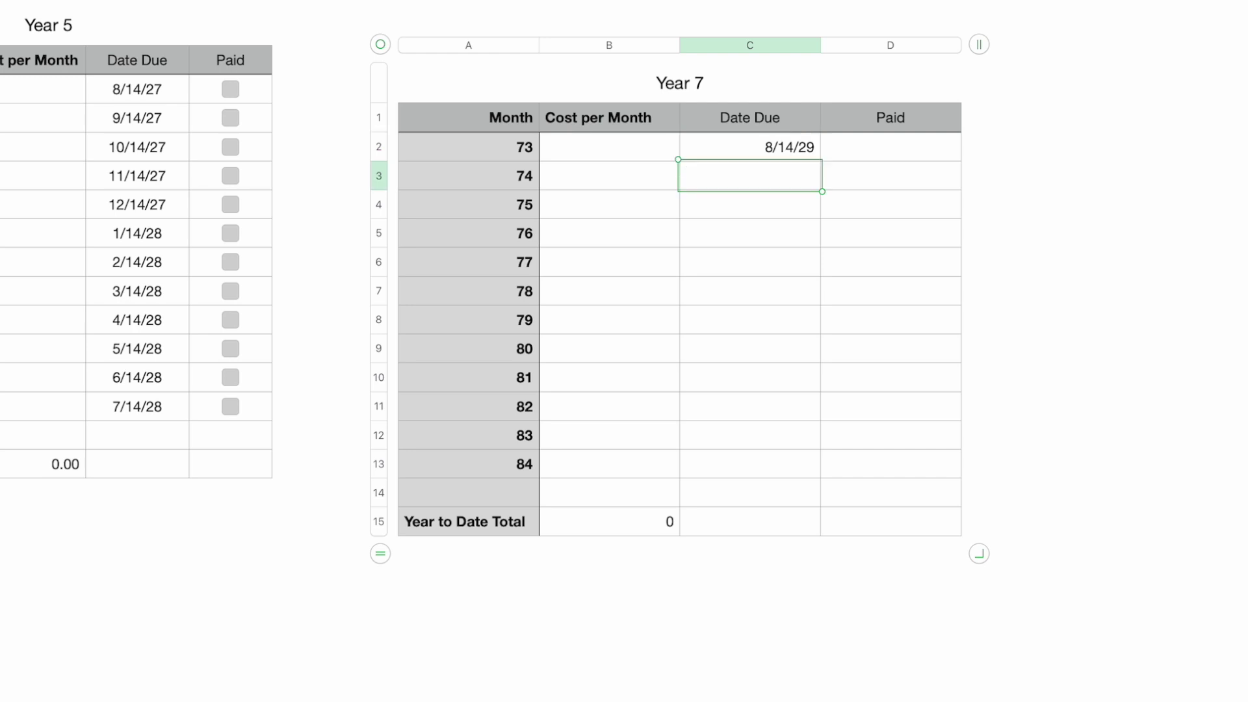
{"action": "left_click", "coordinate": [755, 144]}
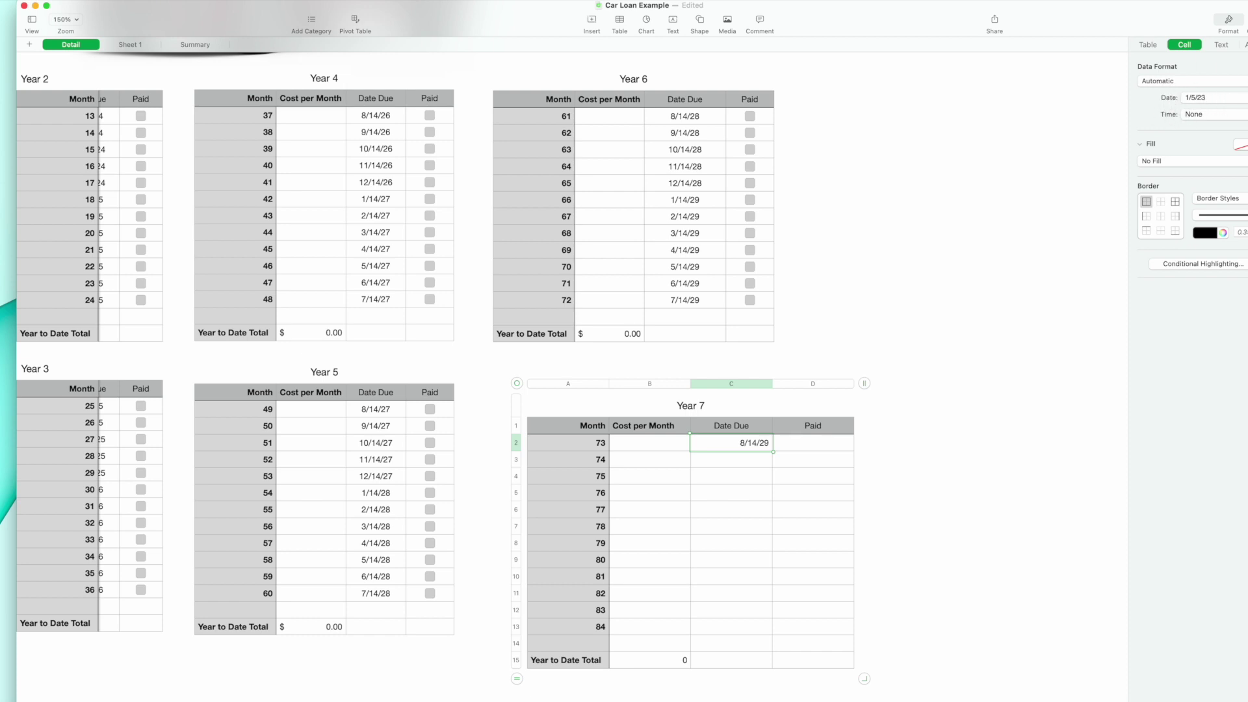
{"action": "left_click", "coordinate": [1192, 81]}
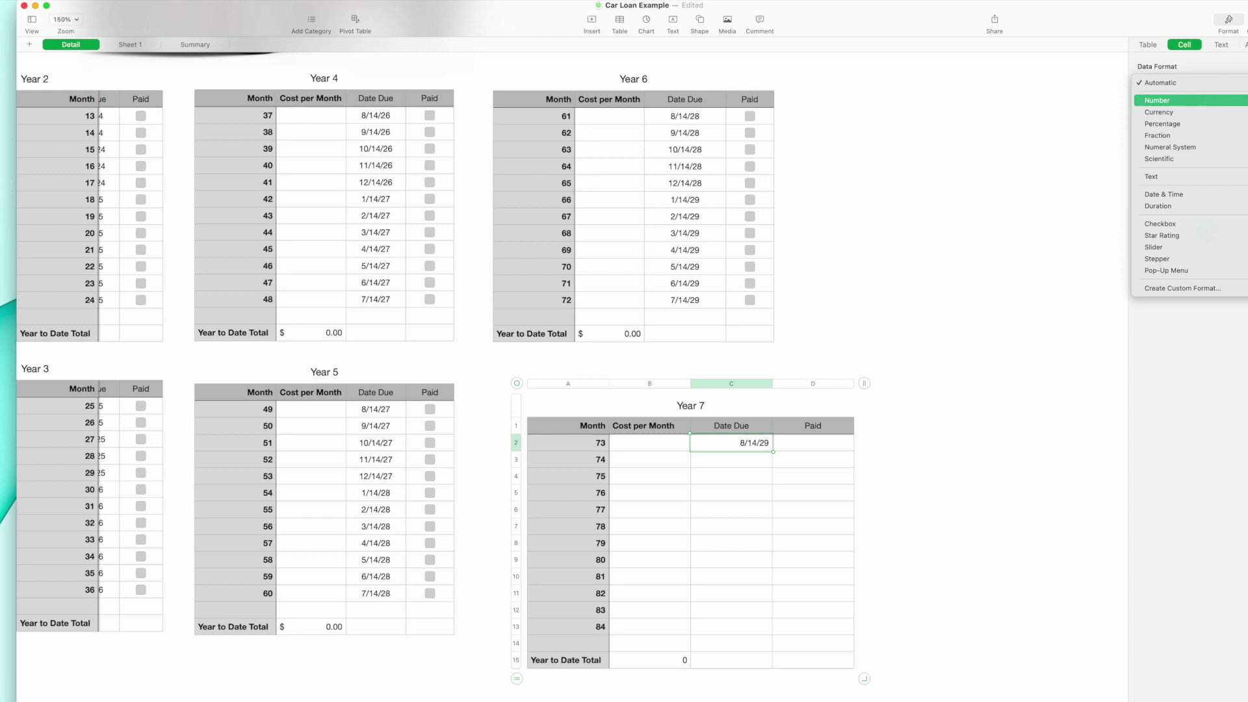
{"action": "left_click", "coordinate": [1237, 195]}
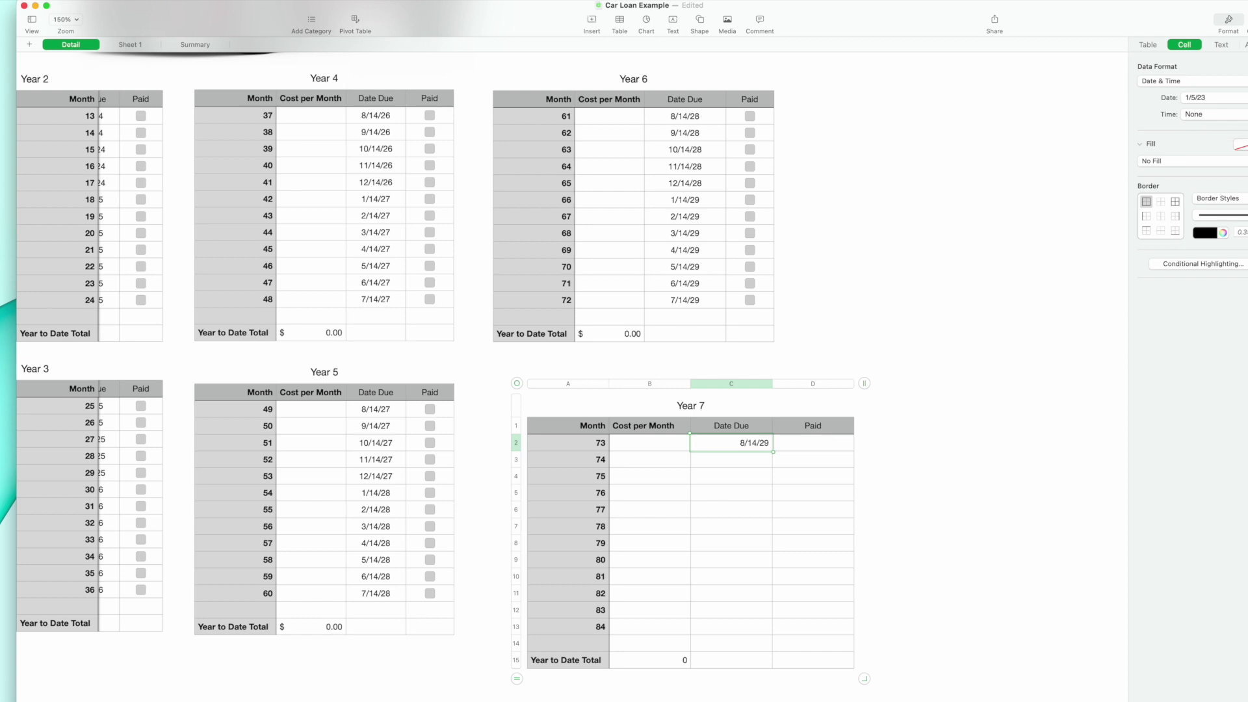
{"action": "left_click", "coordinate": [1238, 98]}
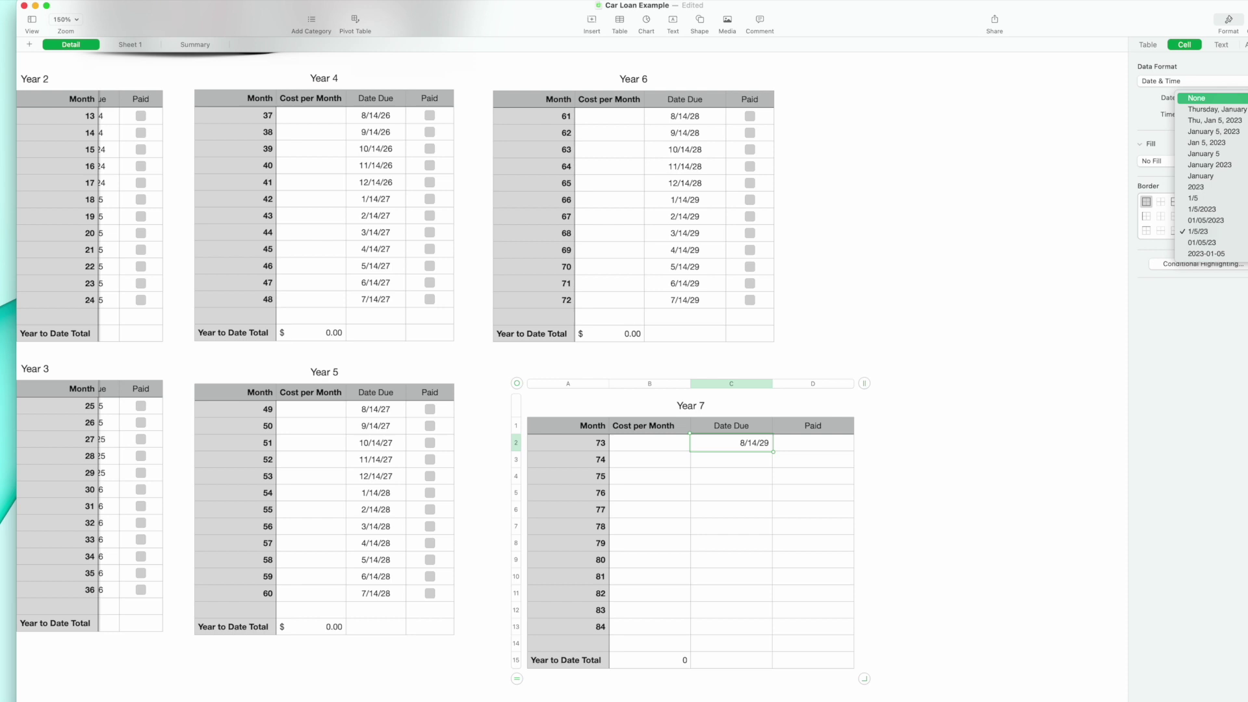
{"action": "left_click", "coordinate": [1219, 231]}
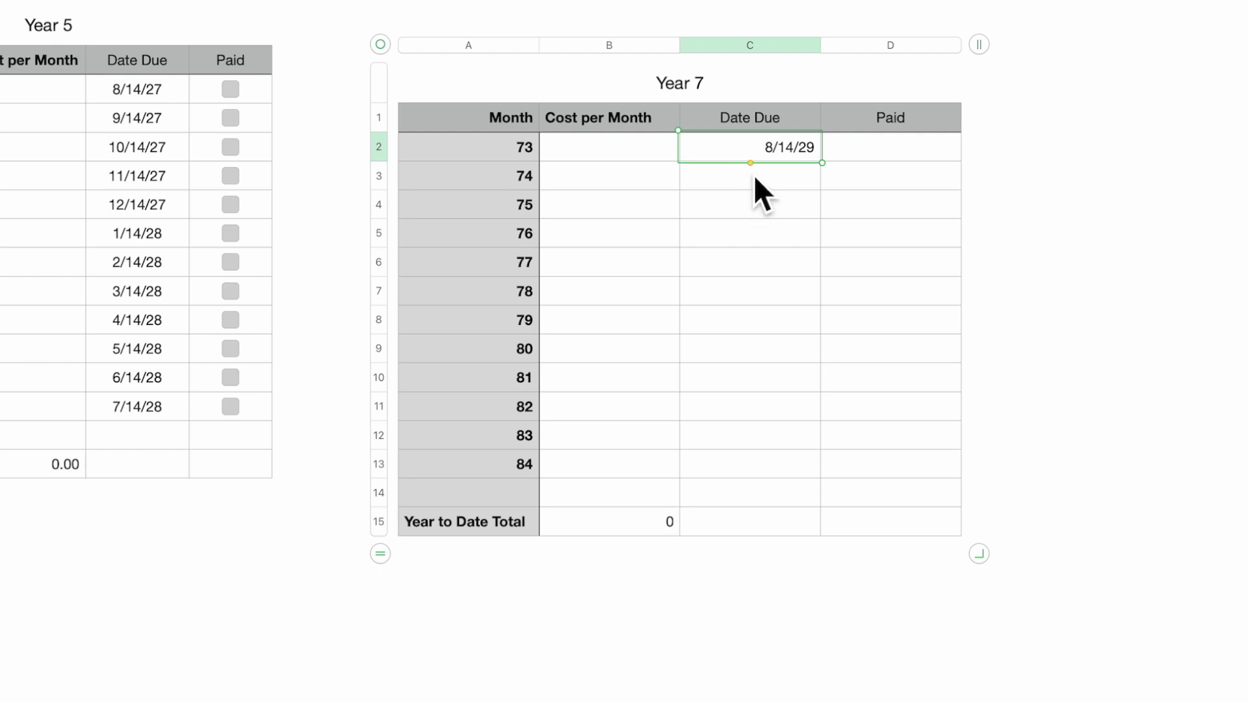
Enter 9/14/29 below it and autofill monthly due dates through 7/14/30.
{"action": "mouse_move", "coordinate": [763, 172]}
{"action": "left_mouse_down"}
{"action": "mouse_move", "coordinate": [766, 202]}
{"action": "mouse_move", "coordinate": [767, 175]}
{"action": "left_mouse_up"}
{"action": "left_click", "coordinate": [781, 186]}
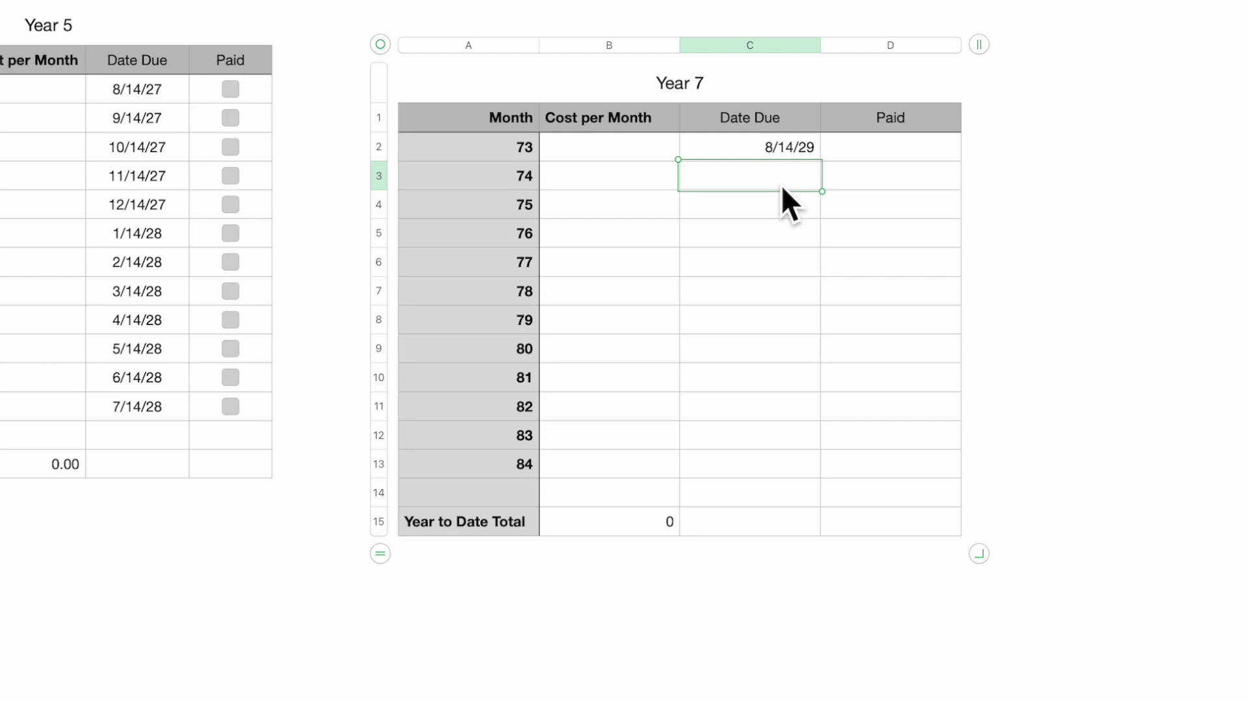
{"action": "type", "text": "9/14/29"}
{"action": "key", "text": "Return"}
{"action": "left_click", "coordinate": [765, 155]}
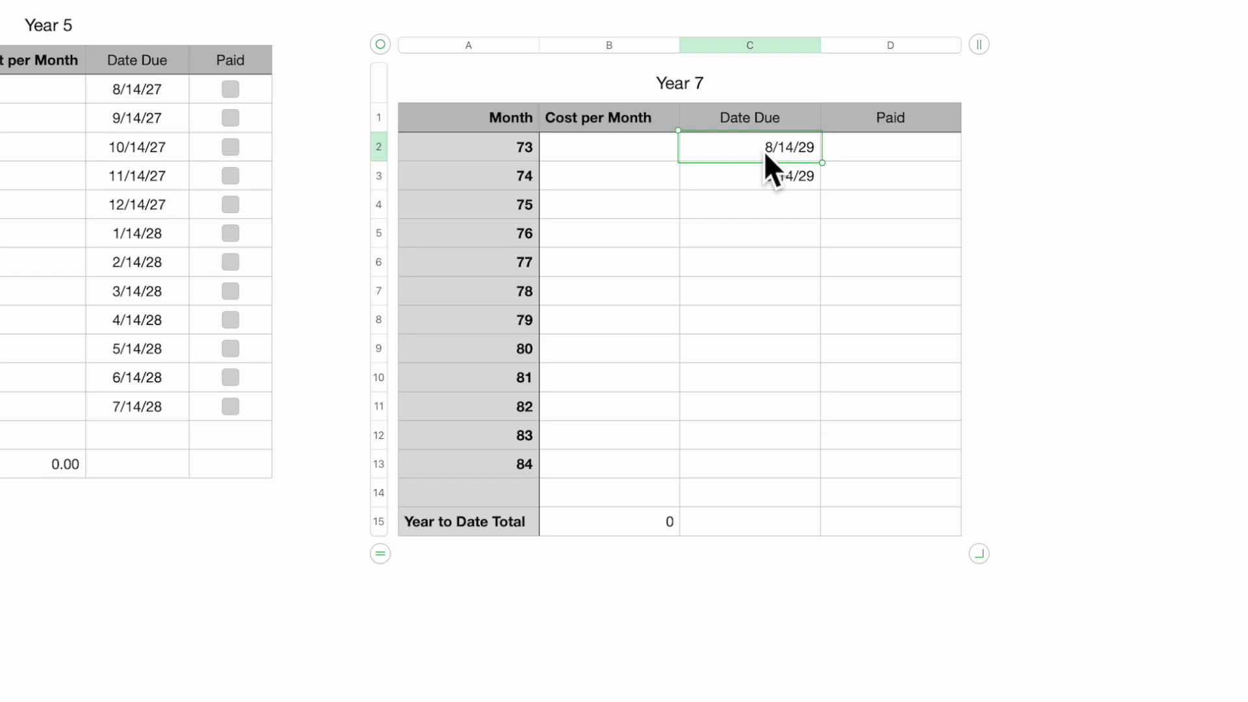
{"action": "key", "text": "shift+Down"}
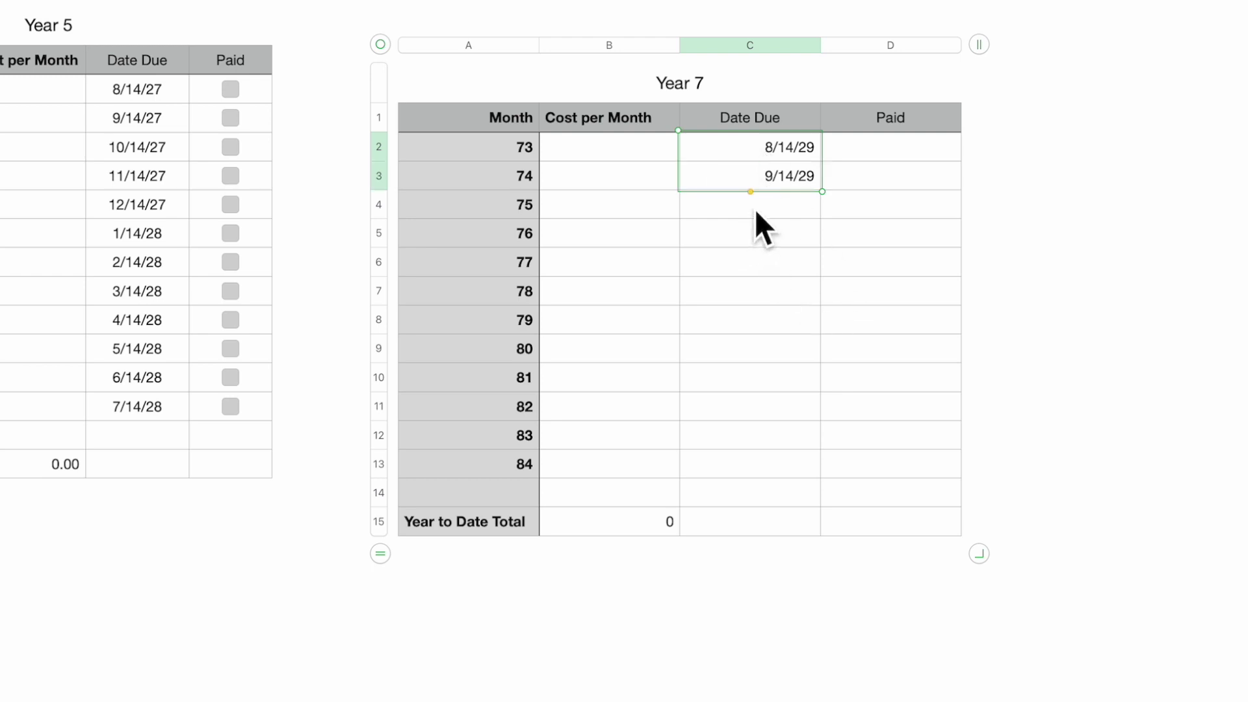
{"action": "left_click_drag", "start_coordinate": [763, 202], "coordinate": [798, 488]}
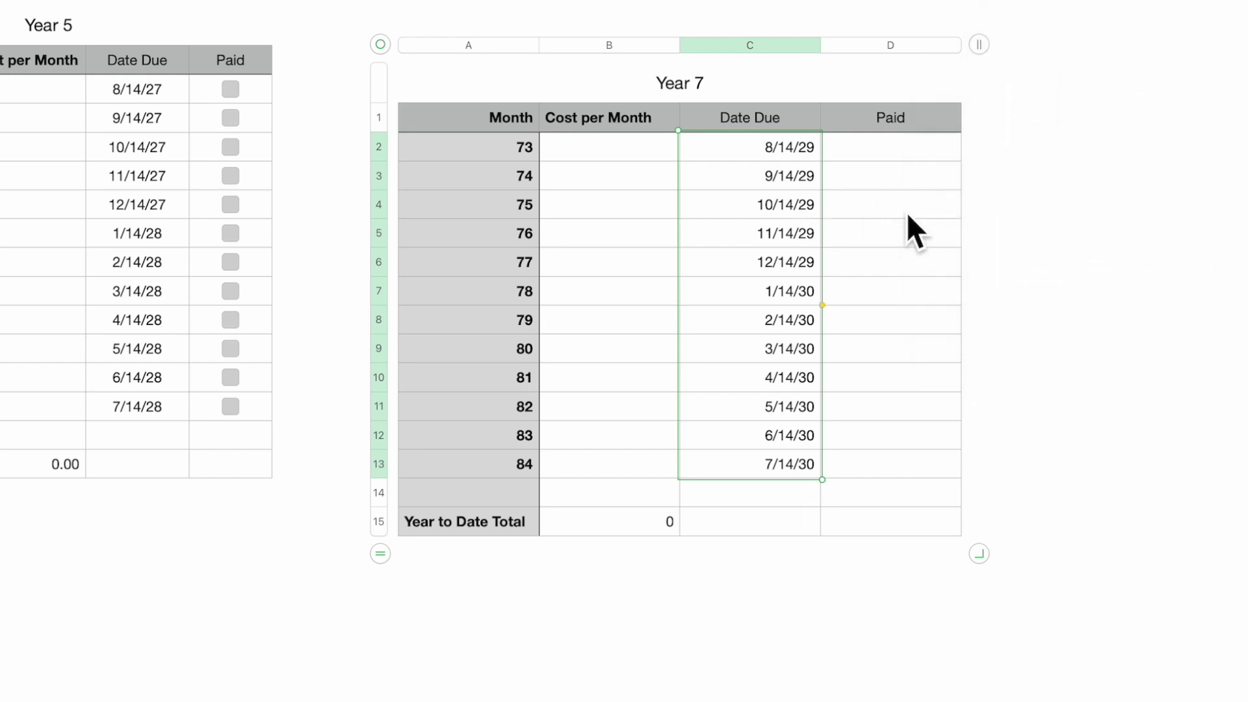
{"action": "key", "text": "Escape"}
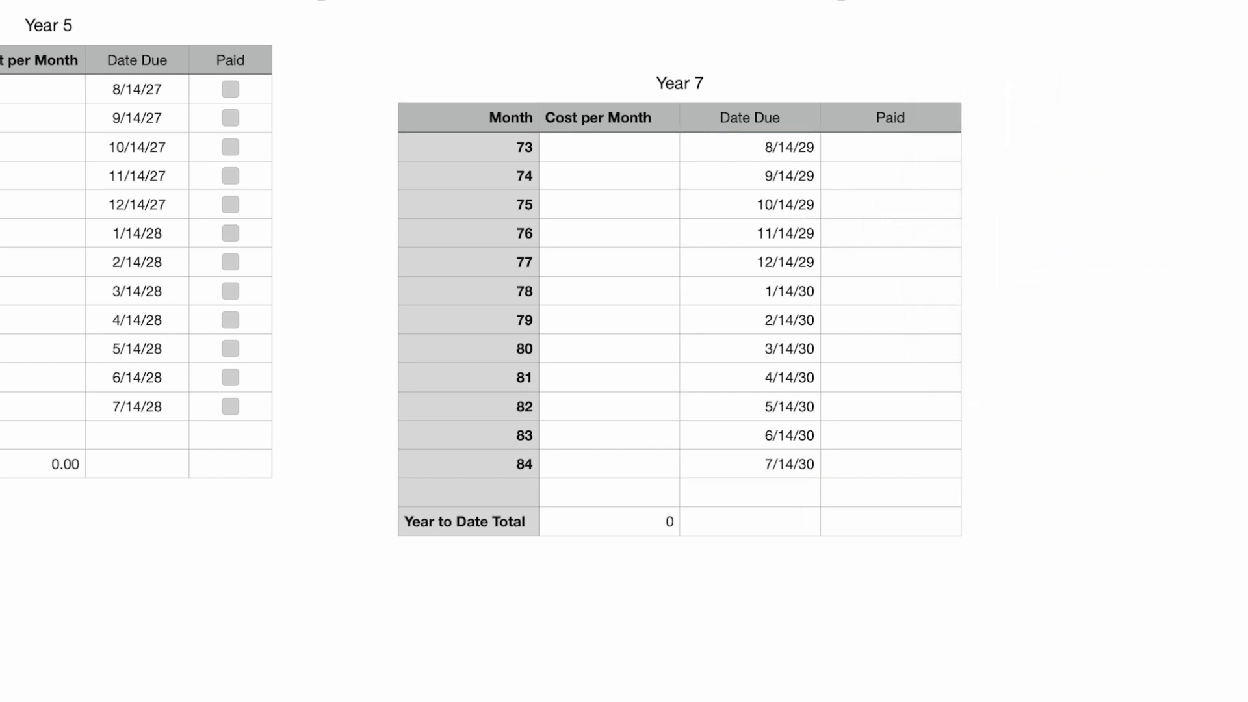
Copy Year 6's Paid checkboxes into Year 7's Paid cells D2:D13.
{"action": "scroll", "coordinate": [785, 130], "scroll_direction": "up", "scroll_amount": 8}
{"action": "left_click", "coordinate": [782, 126]}
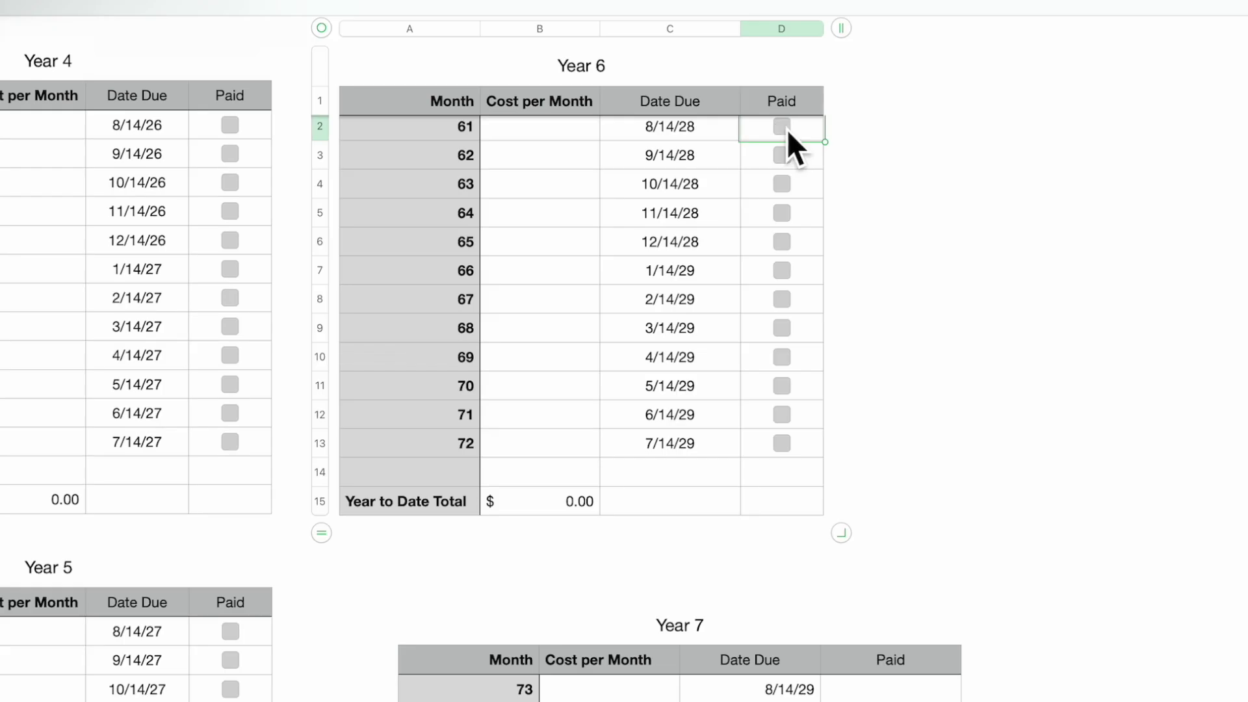
{"action": "key", "text": "shift+Down"}
{"action": "key", "text": "shift+Down"}
{"action": "key", "text": "shift+Down"}
{"action": "key", "text": "shift+Down"}
{"action": "key", "text": "shift+Down"}
{"action": "key", "text": "shift+Down"}
{"action": "key", "text": "shift+Down"}
{"action": "key", "text": "shift+Down"}
{"action": "key", "text": "shift+Down"}
{"action": "key", "text": "shift+Down"}
{"action": "key", "text": "shift+Down"}
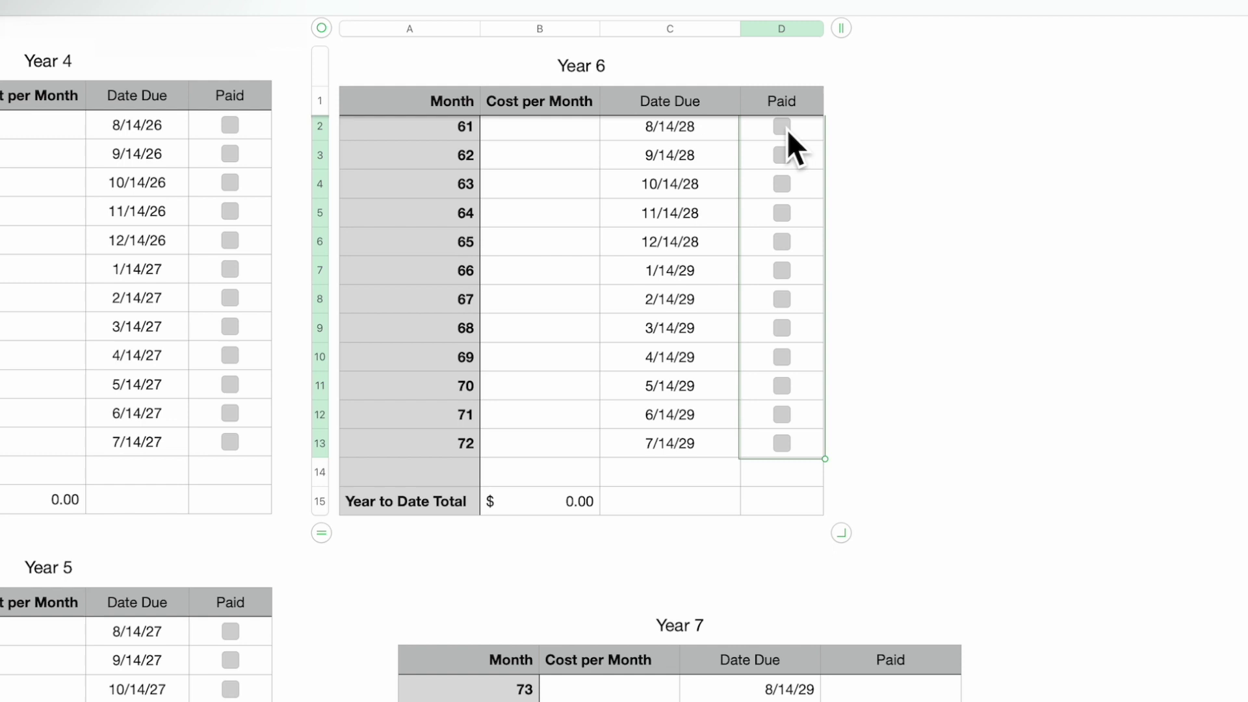
{"action": "scroll", "coordinate": [1114, 474], "scroll_direction": "down", "scroll_amount": 8}
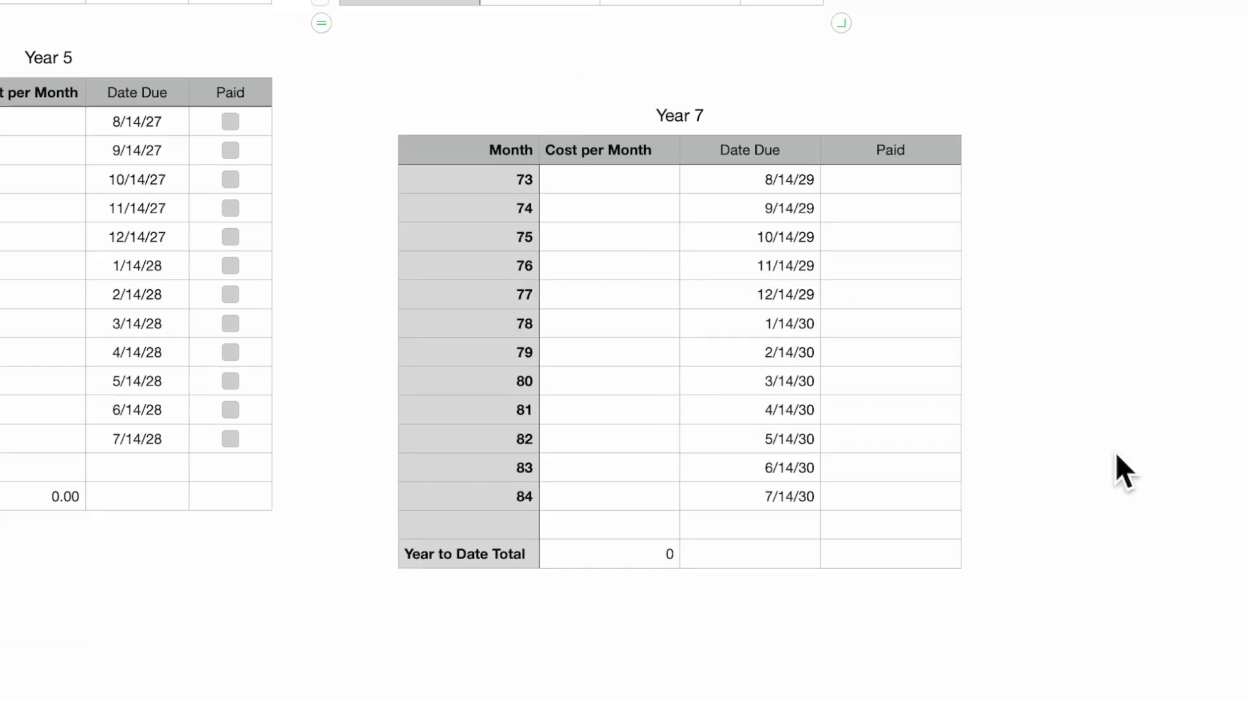
{"action": "left_click", "coordinate": [917, 189]}
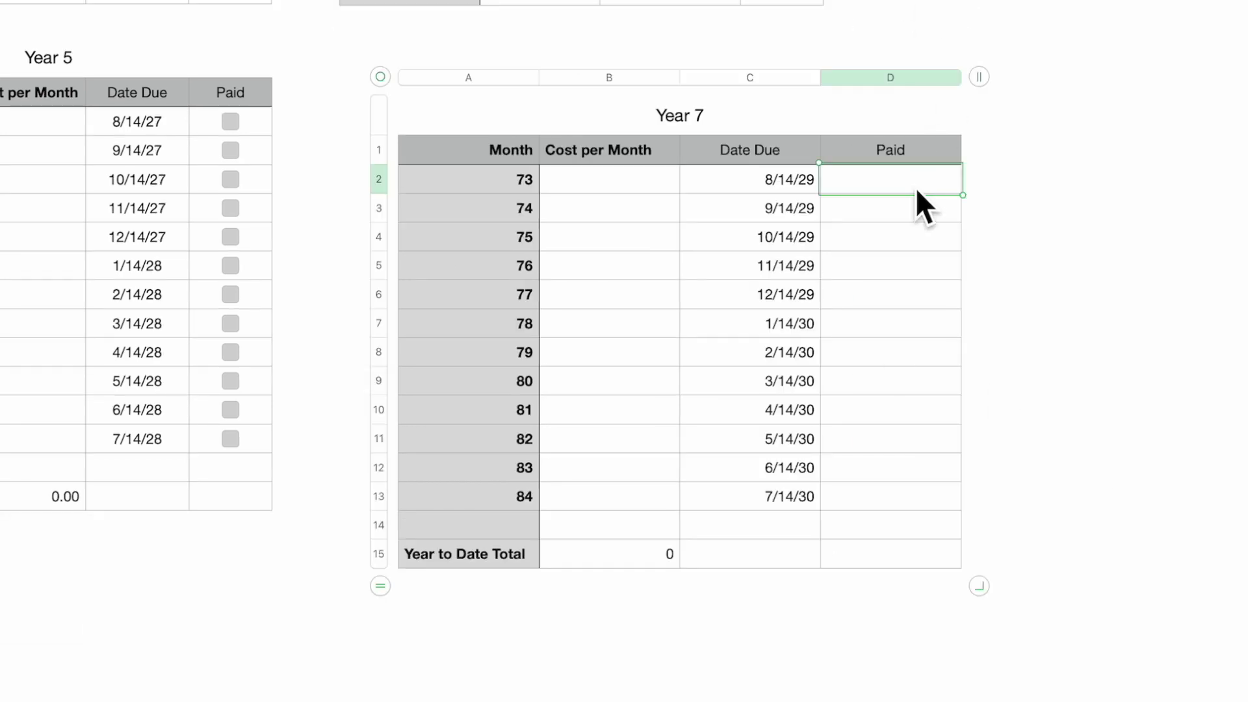
{"action": "key", "text": "shift+Down"}
{"action": "key", "text": "shift+Down"}
{"action": "key", "text": "shift+Down"}
{"action": "key", "text": "shift+Down"}
{"action": "key", "text": "shift+Down"}
{"action": "key", "text": "shift+Down"}
{"action": "key", "text": "shift+Down"}
{"action": "key", "text": "shift+Down"}
{"action": "key", "text": "shift+Down"}
{"action": "key", "text": "shift+Down"}
{"action": "key", "text": "shift+Down"}
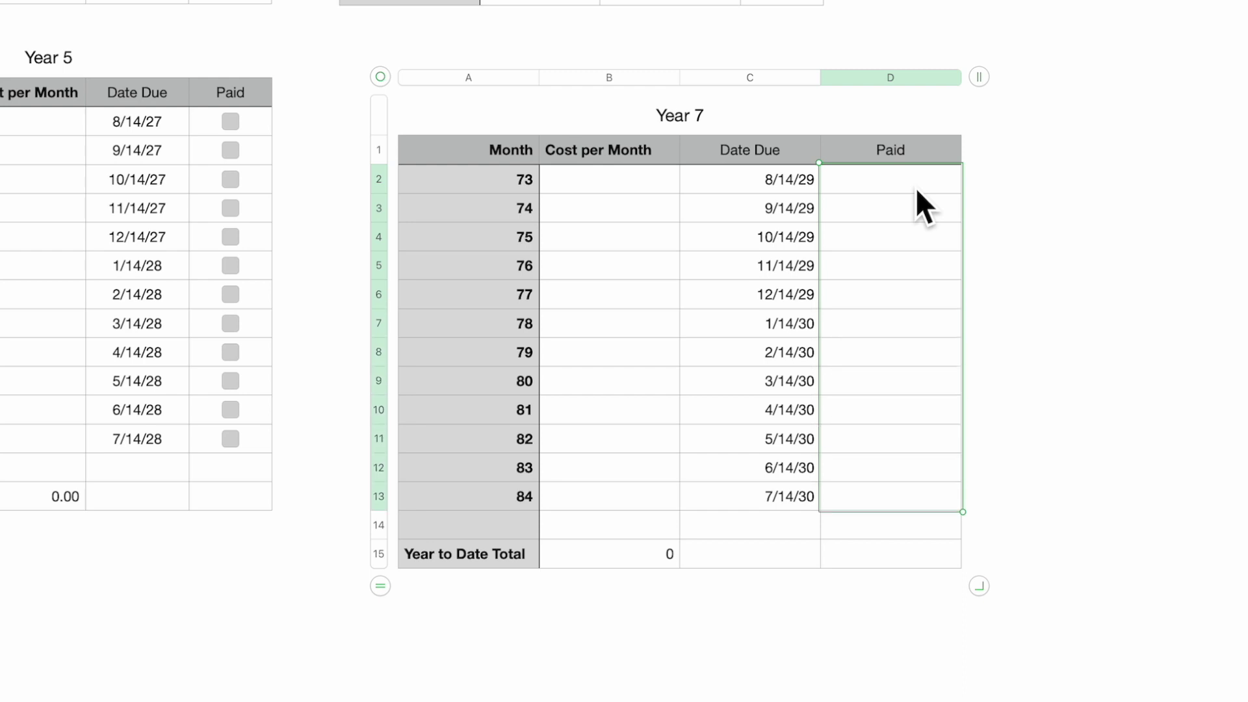
{"action": "key", "text": "super+v"}
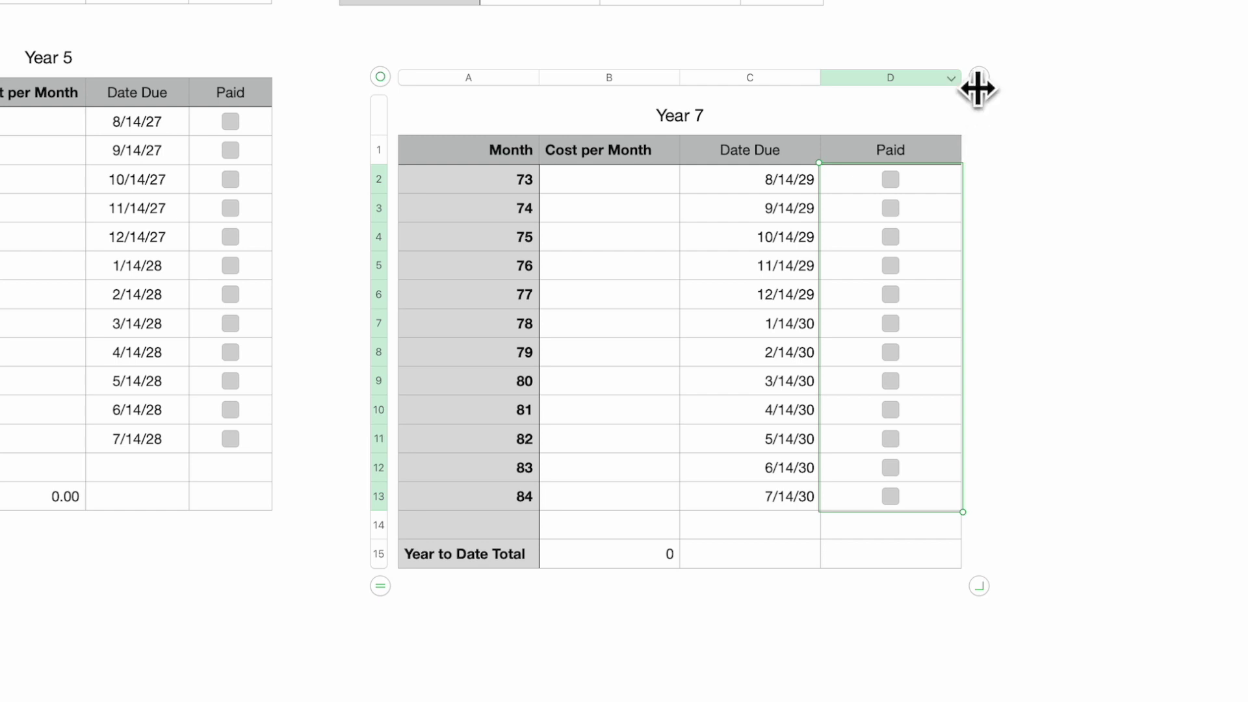
Narrow Year 7's Paid, Cost per Month and Date Due columns and move the table up-left.
{"action": "left_click_drag", "start_coordinate": [976, 87], "coordinate": [895, 103]}
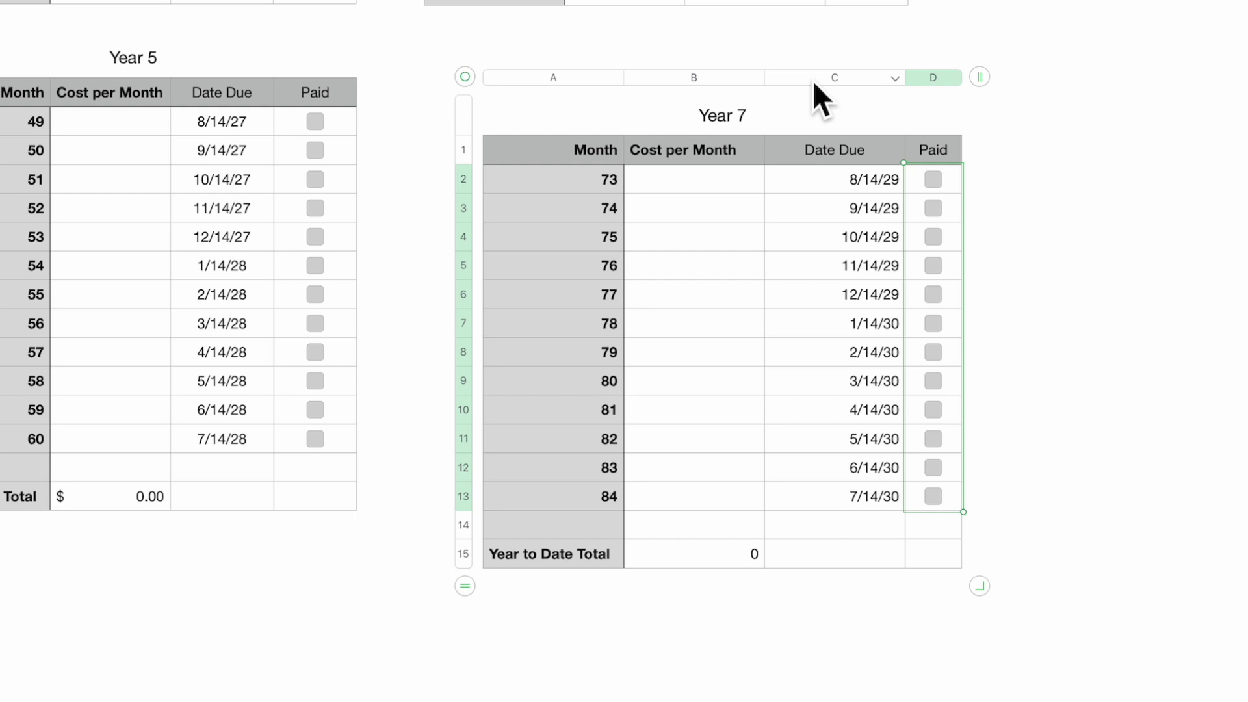
{"action": "left_click_drag", "start_coordinate": [778, 97], "coordinate": [743, 101]}
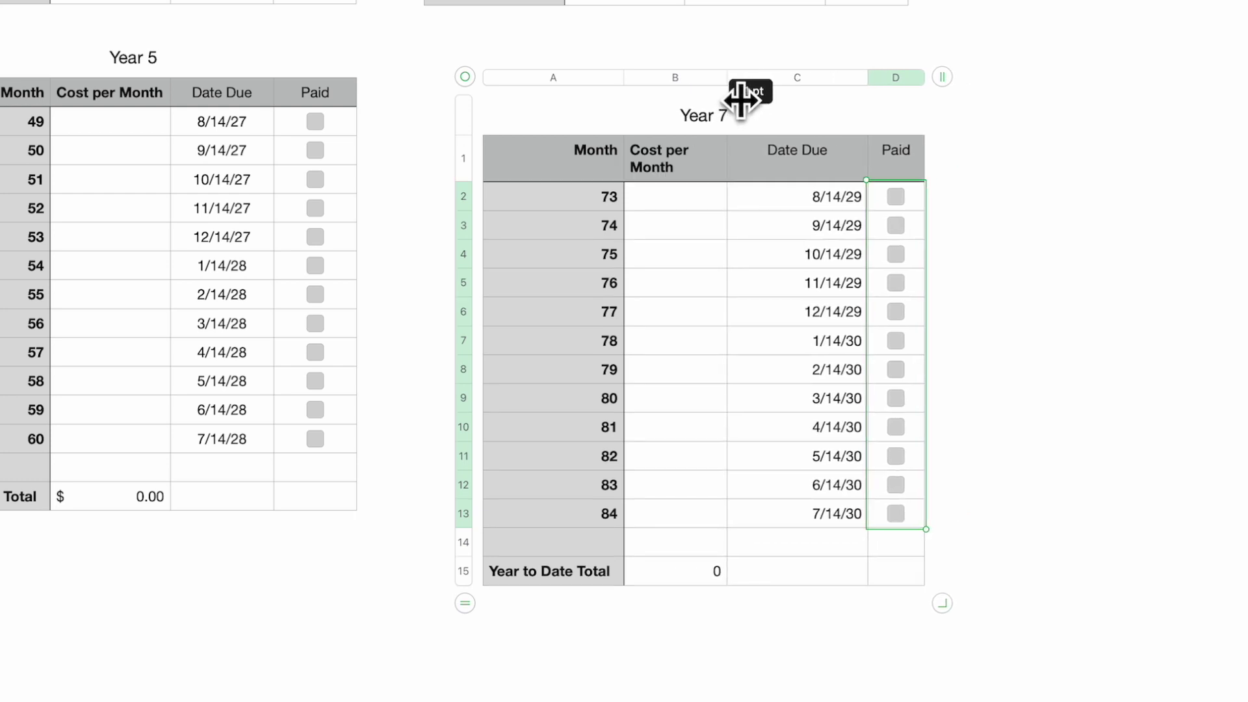
{"action": "left_click_drag", "start_coordinate": [922, 99], "coordinate": [882, 101]}
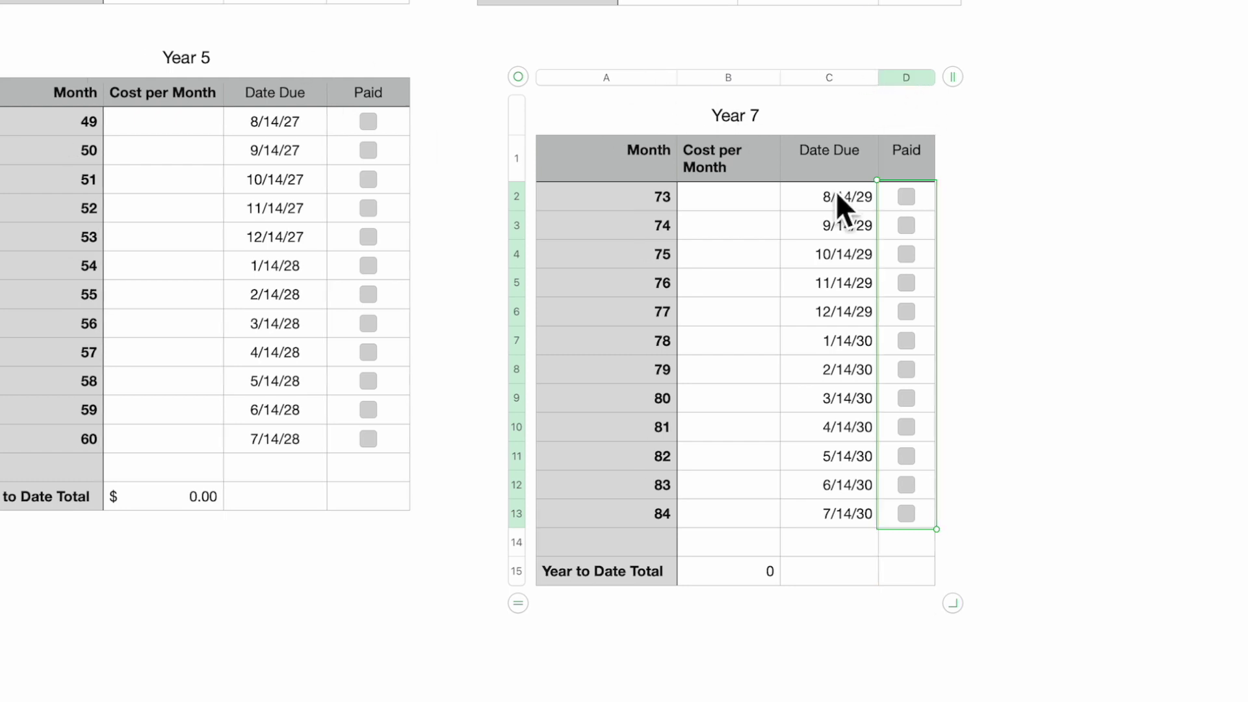
{"action": "left_click", "coordinate": [549, 108]}
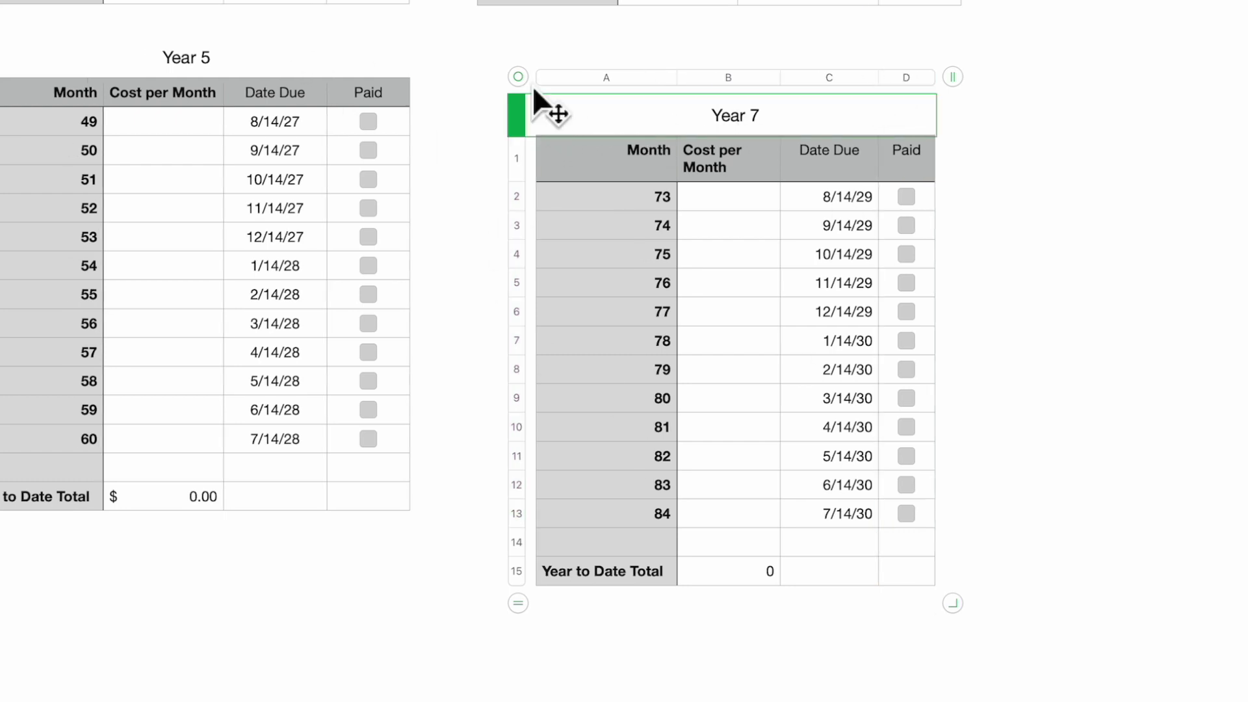
{"action": "left_click_drag", "start_coordinate": [527, 79], "coordinate": [496, 19]}
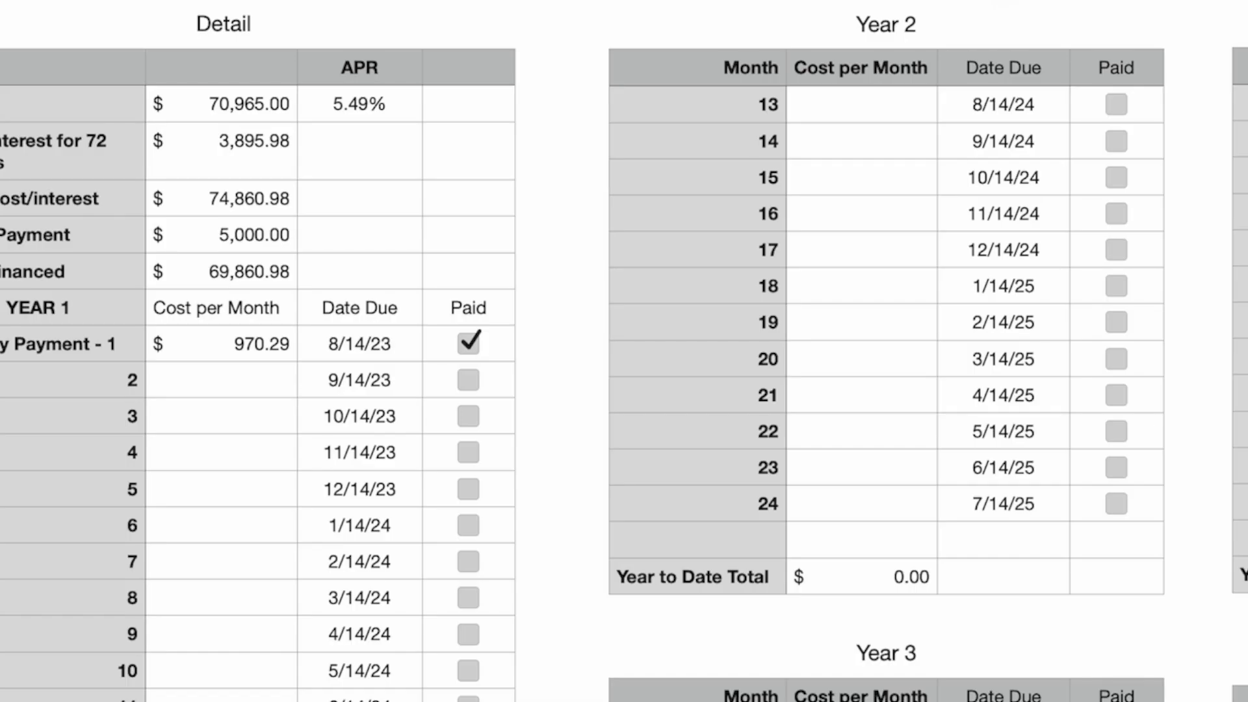
{"action": "left_click", "coordinate": [221, 271]}
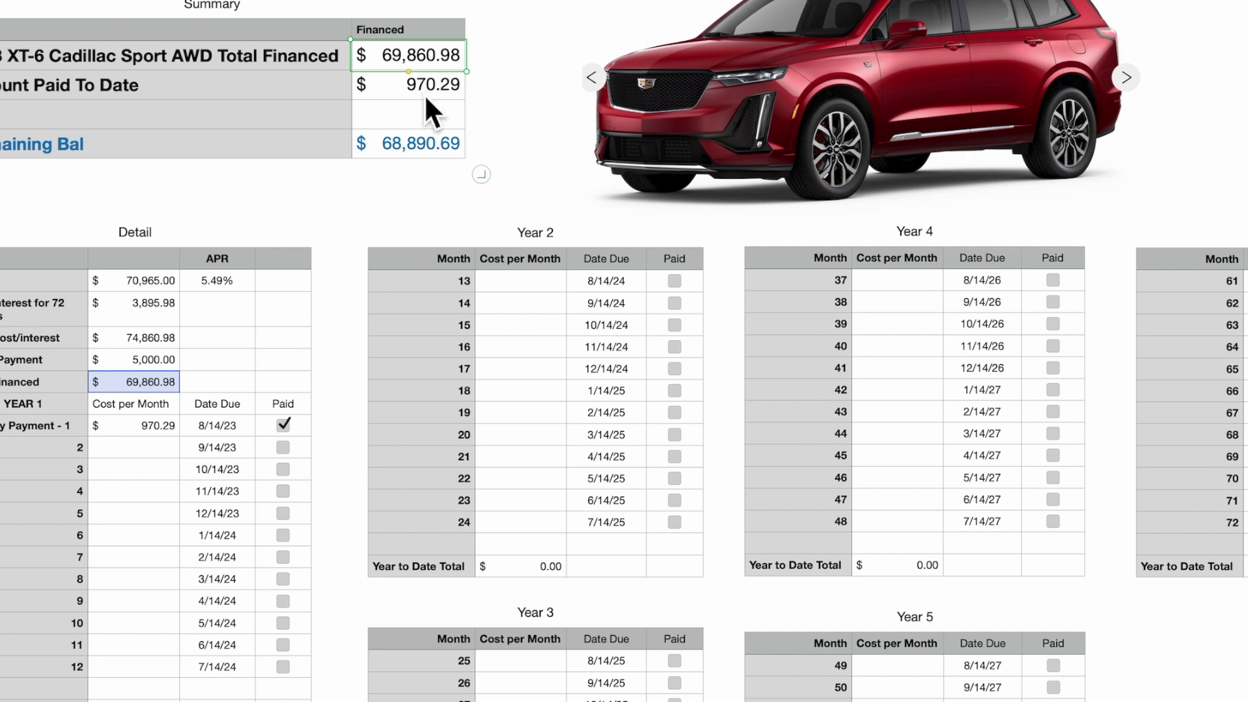
{"action": "left_click", "coordinate": [426, 98]}
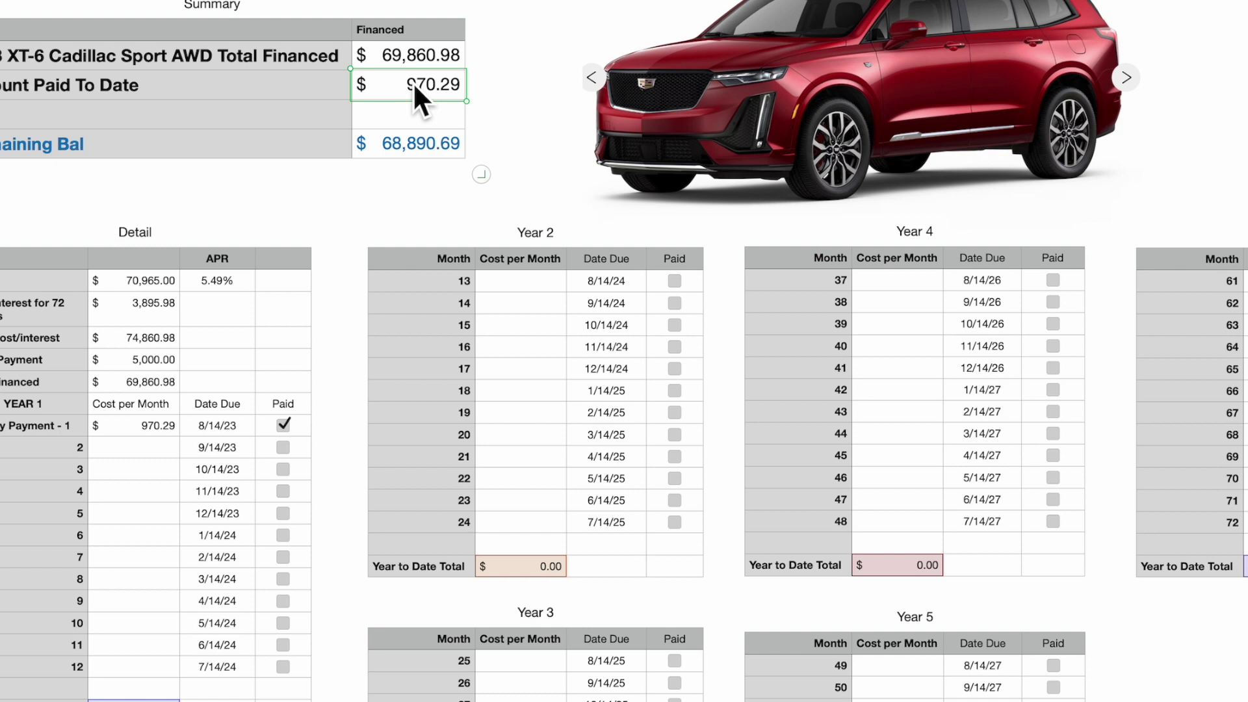
Confirm the Amount Paid To Date formula summing the Detail and Year 2–6 totals, showing 970.29.
{"action": "double_click", "coordinate": [410, 88]}
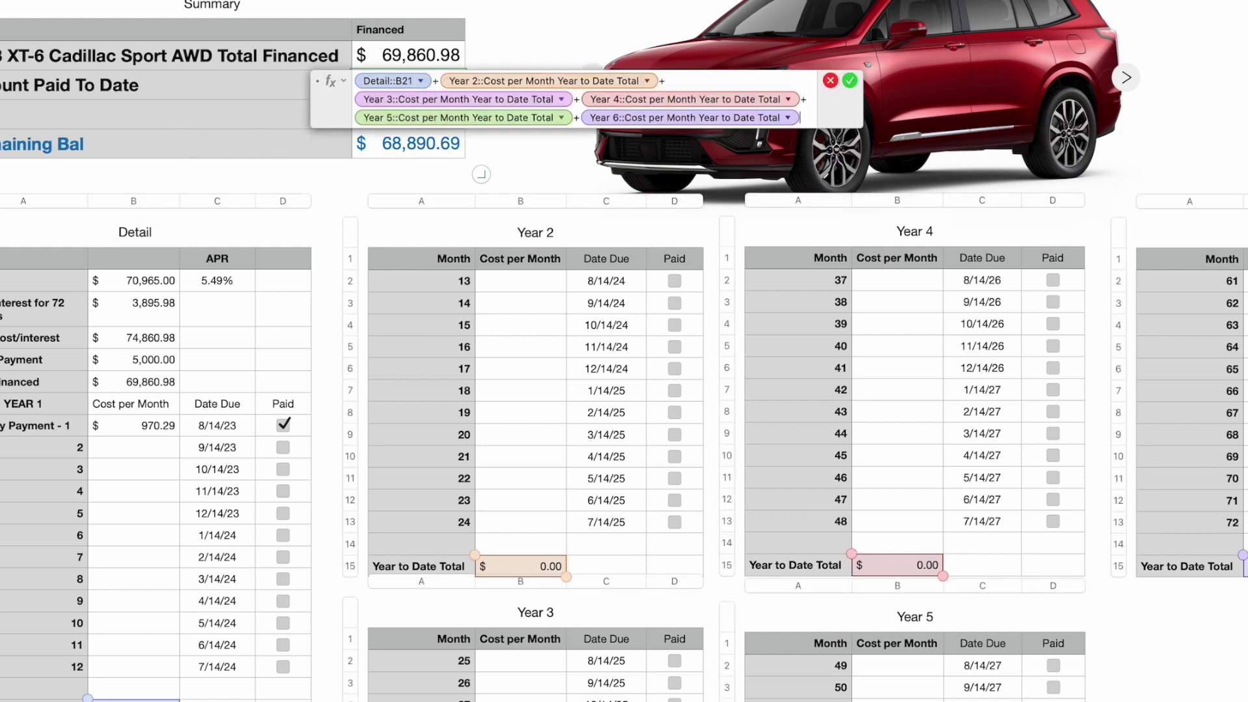
{"action": "key", "text": "Return"}
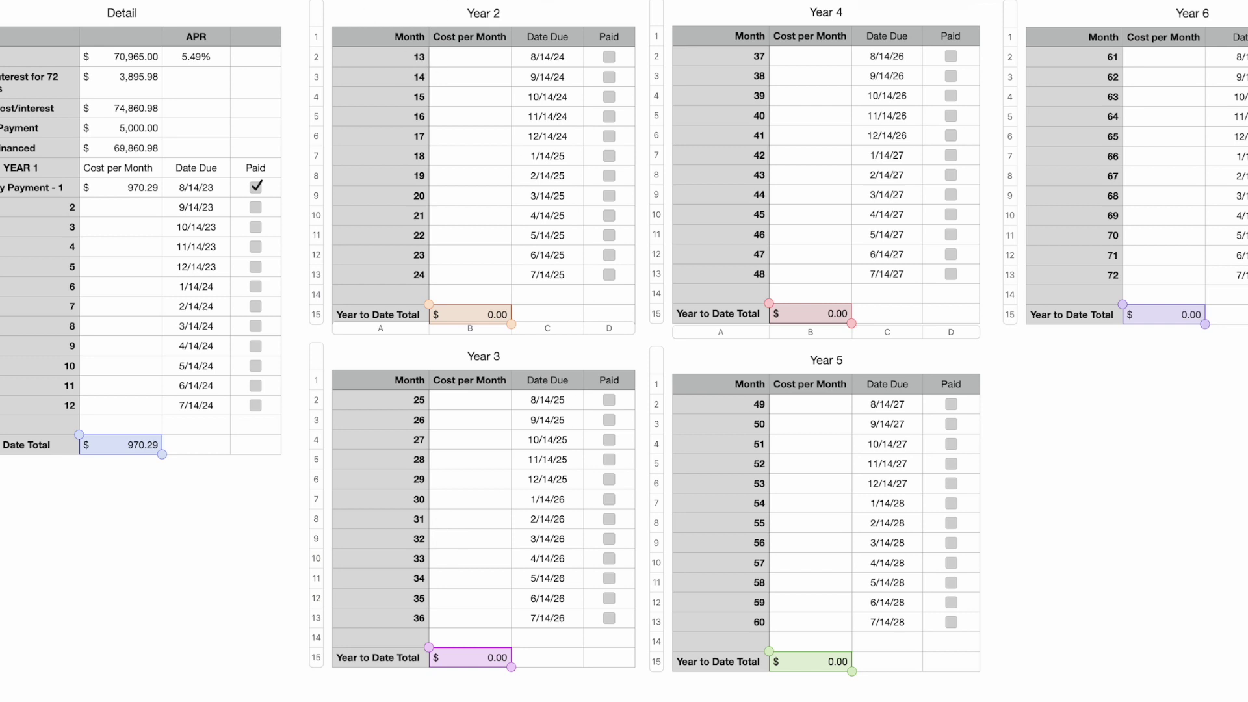
{"action": "key", "text": "Return"}
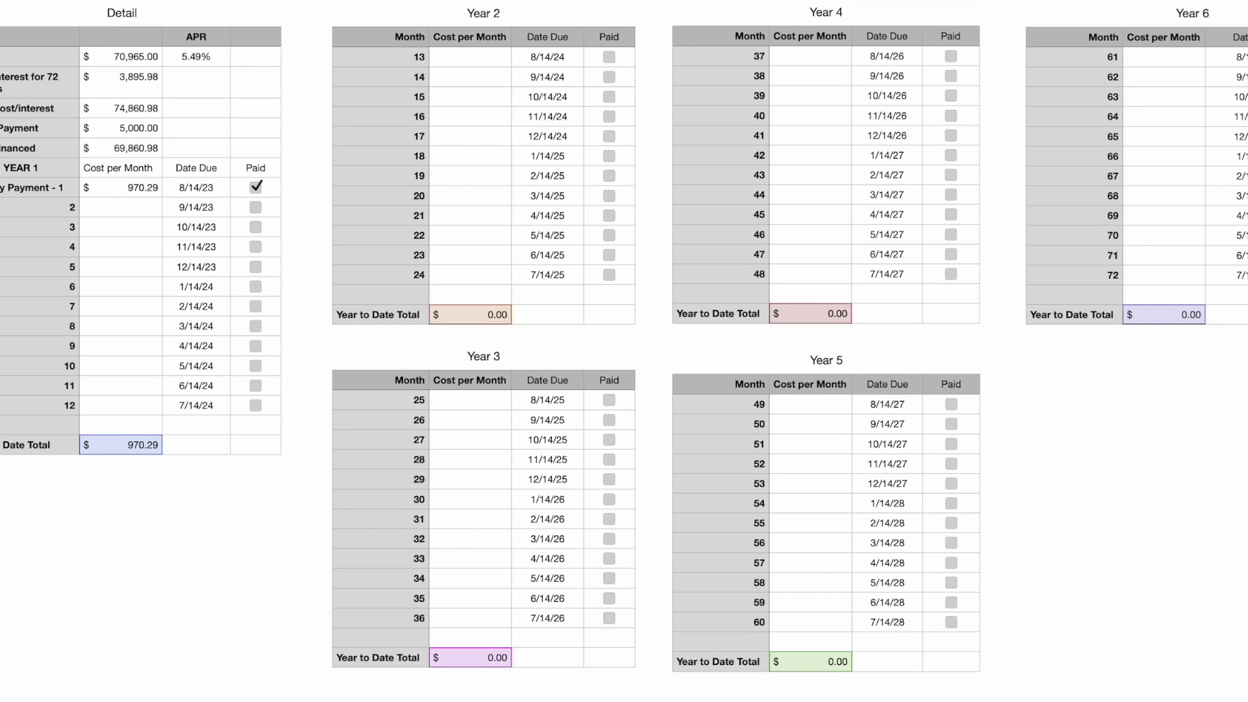
{"action": "left_click", "coordinate": [598, 284]}
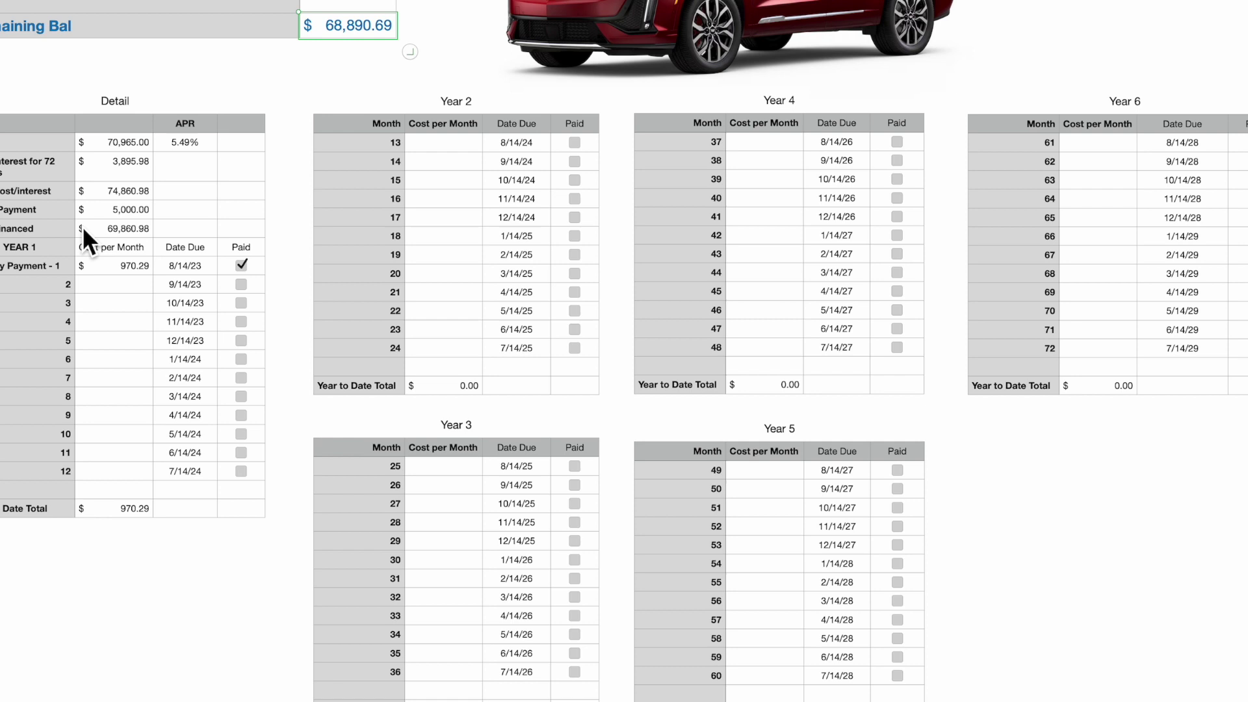
{"action": "left_click", "coordinate": [22, 105]}
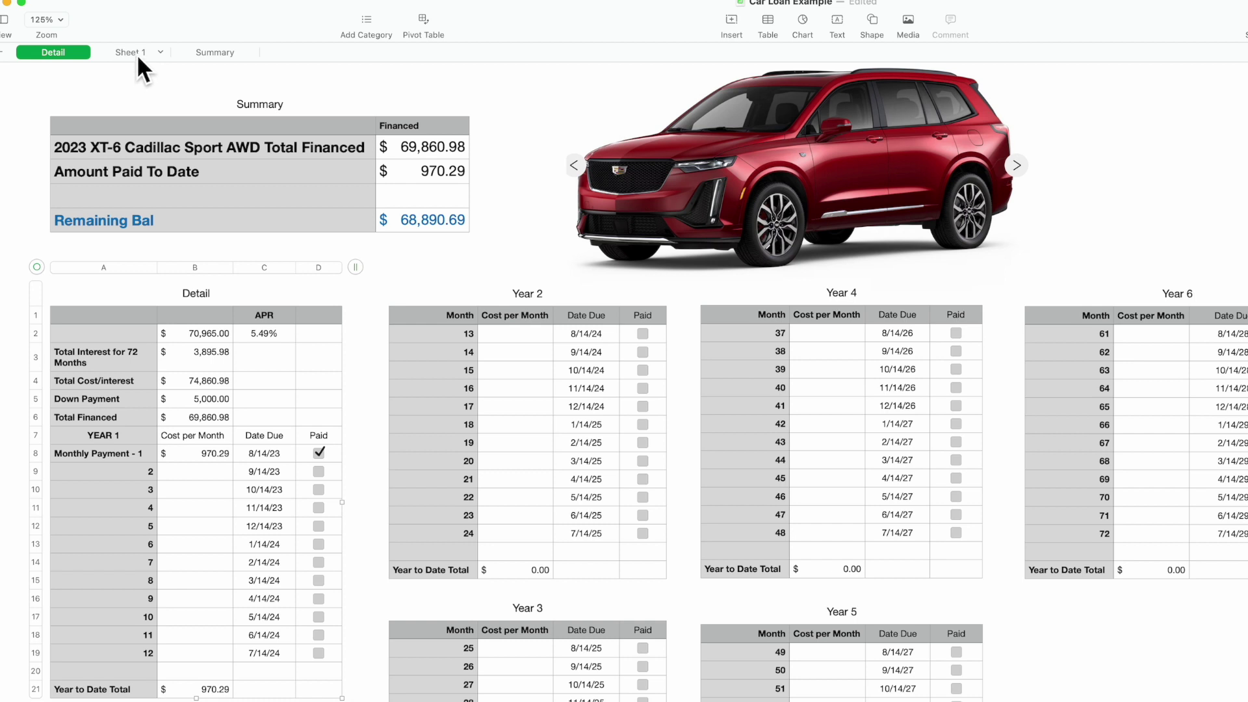
{"action": "left_click", "coordinate": [226, 58]}
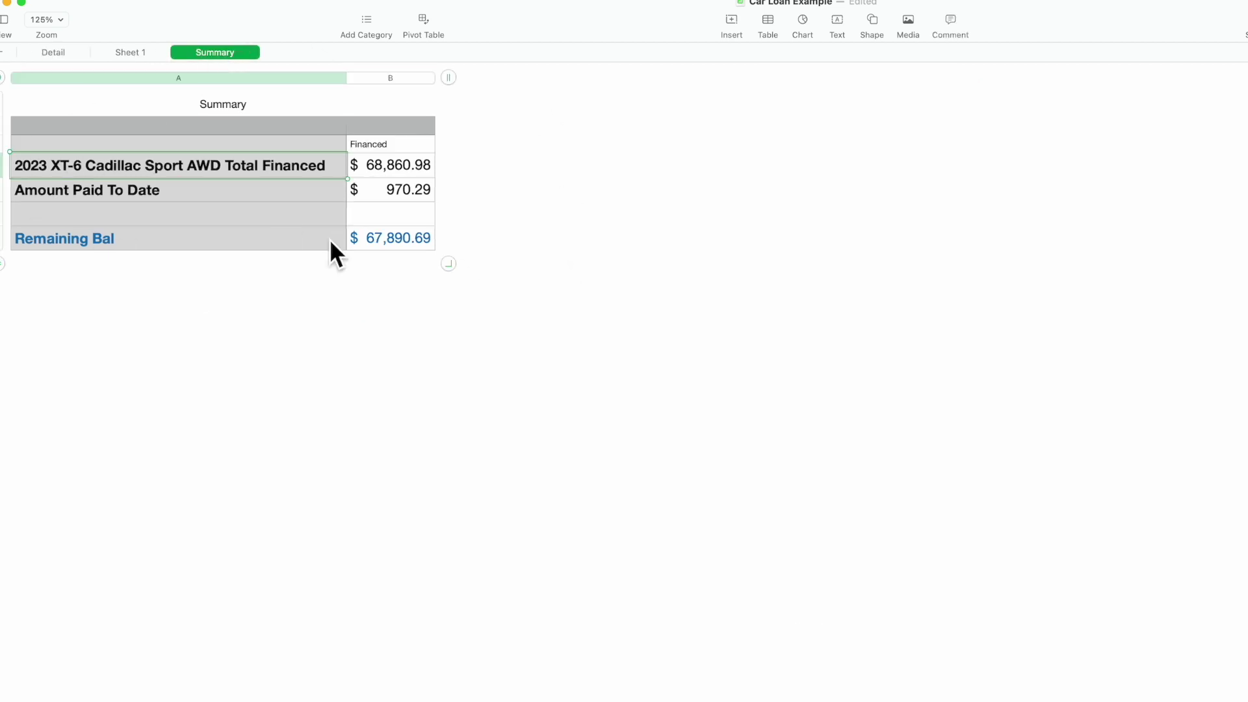
{"action": "left_click", "coordinate": [408, 238]}
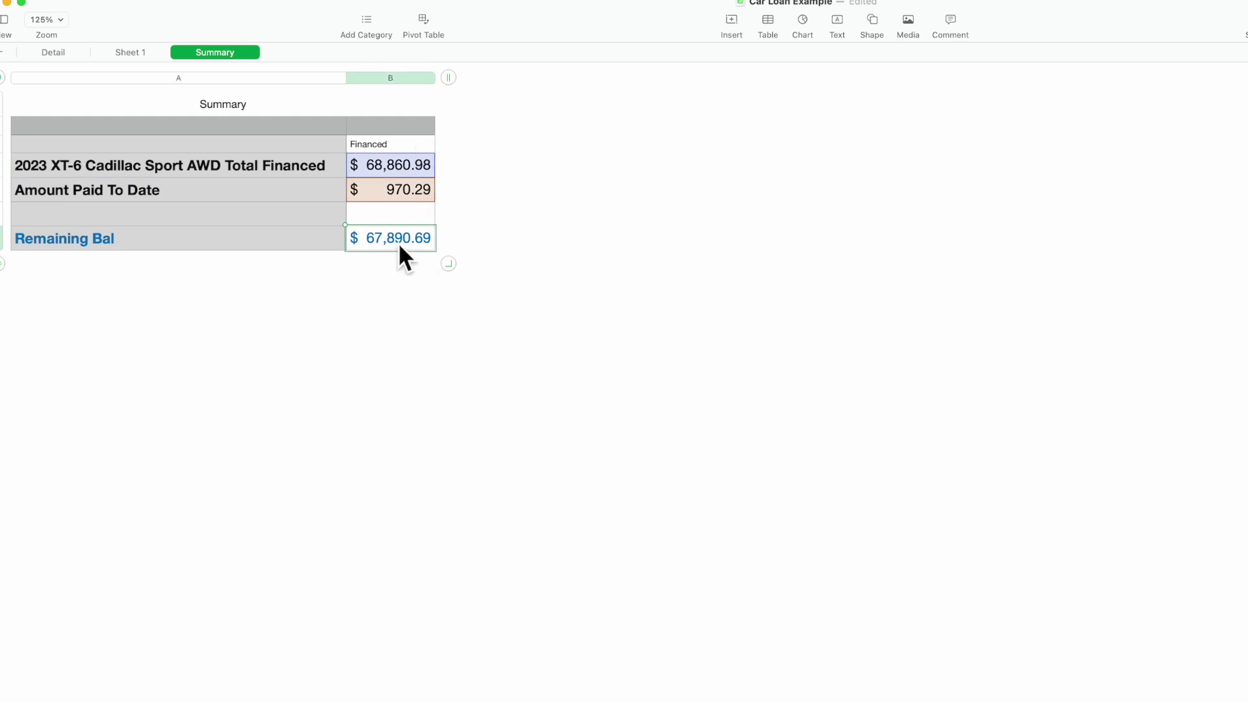
{"action": "double_click", "coordinate": [407, 196]}
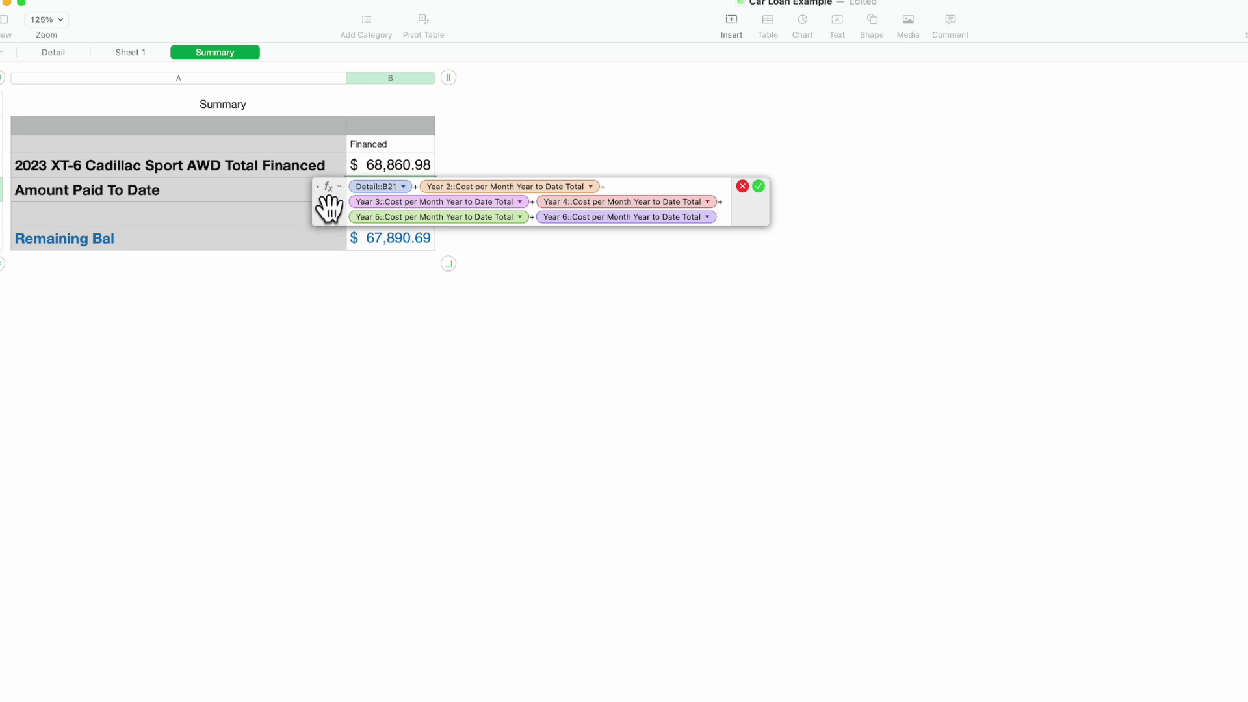
{"action": "left_click_drag", "start_coordinate": [329, 206], "coordinate": [363, 493]}
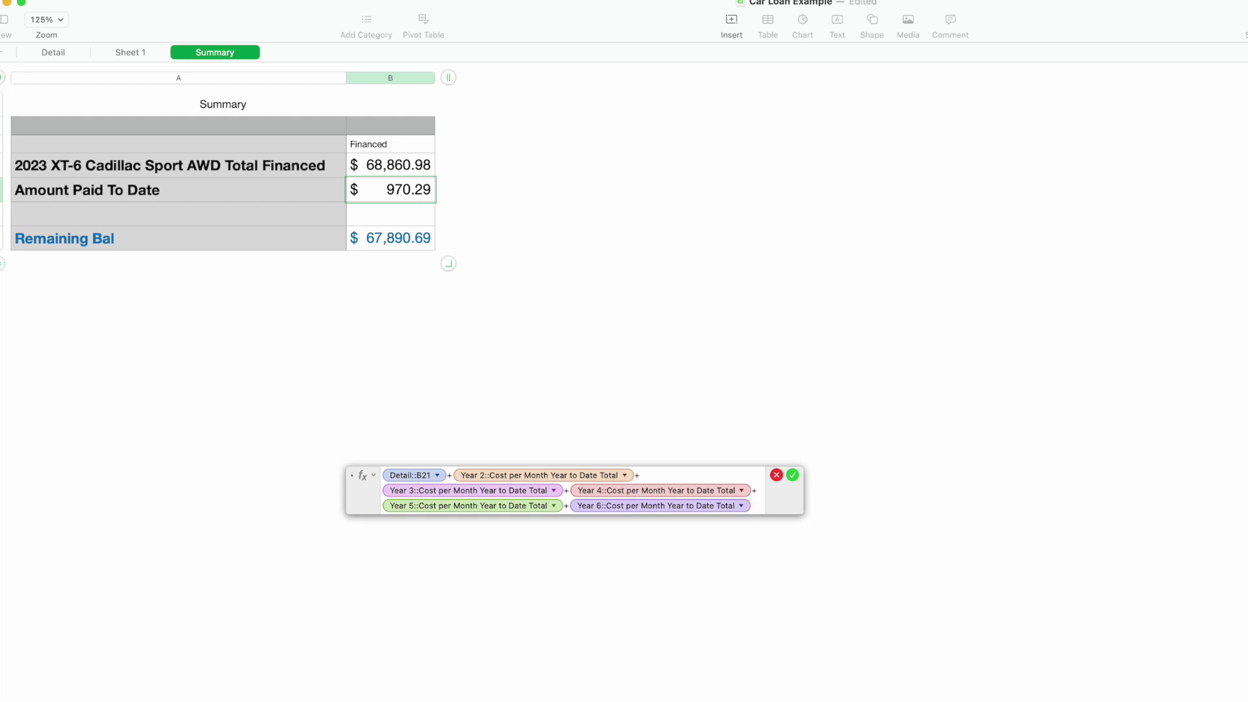
{"action": "left_click", "coordinate": [69, 57]}
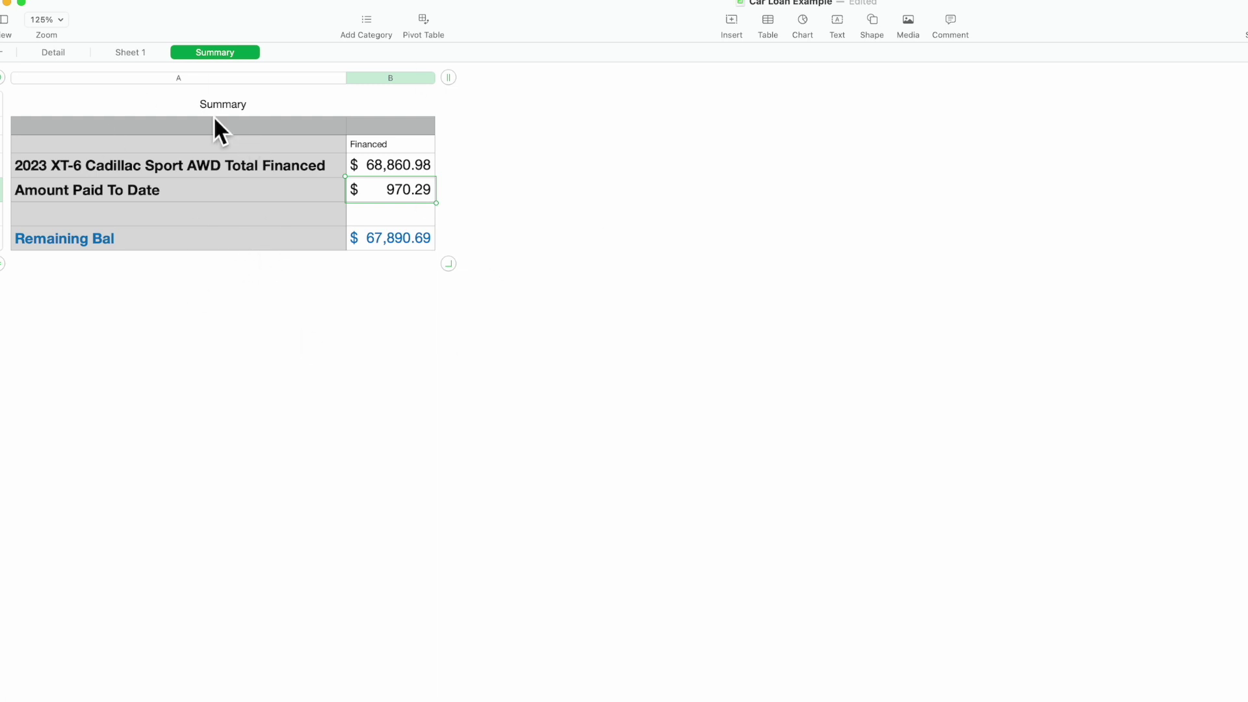
{"action": "left_click", "coordinate": [54, 55]}
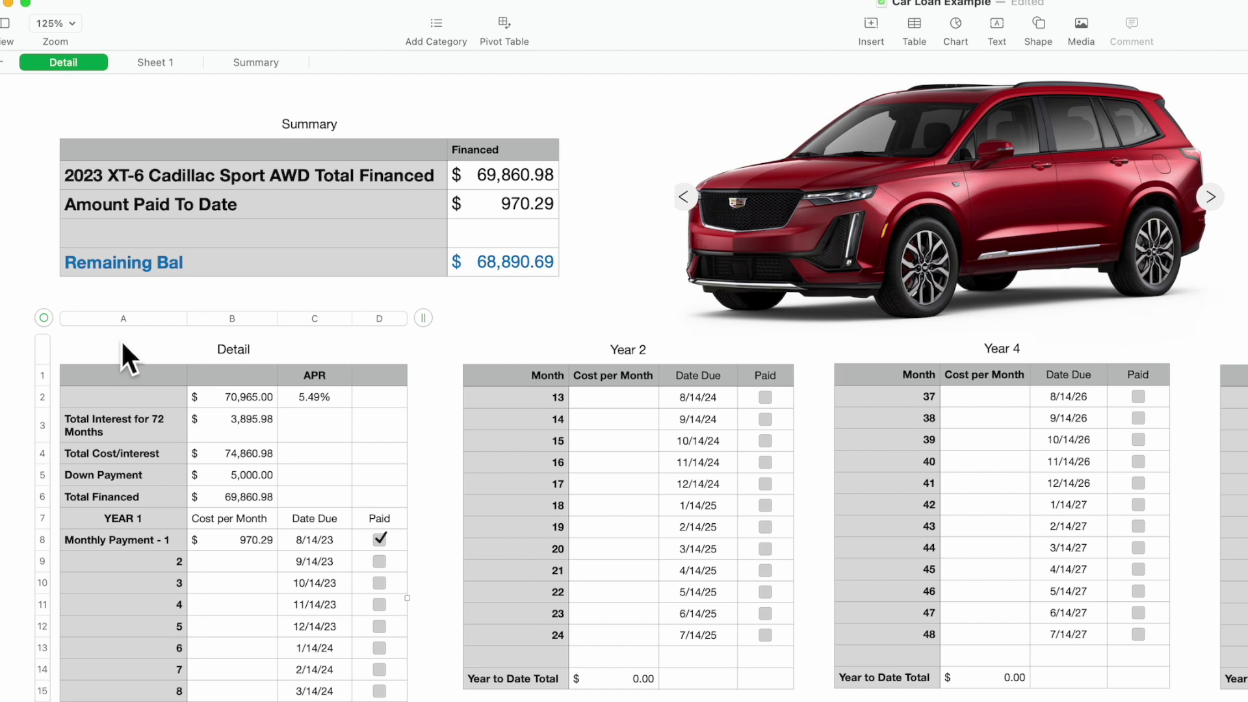
Enter 970.29 for month 2, tick it paid, and fill 970.29 down through month 12.
{"action": "left_click", "coordinate": [259, 548]}
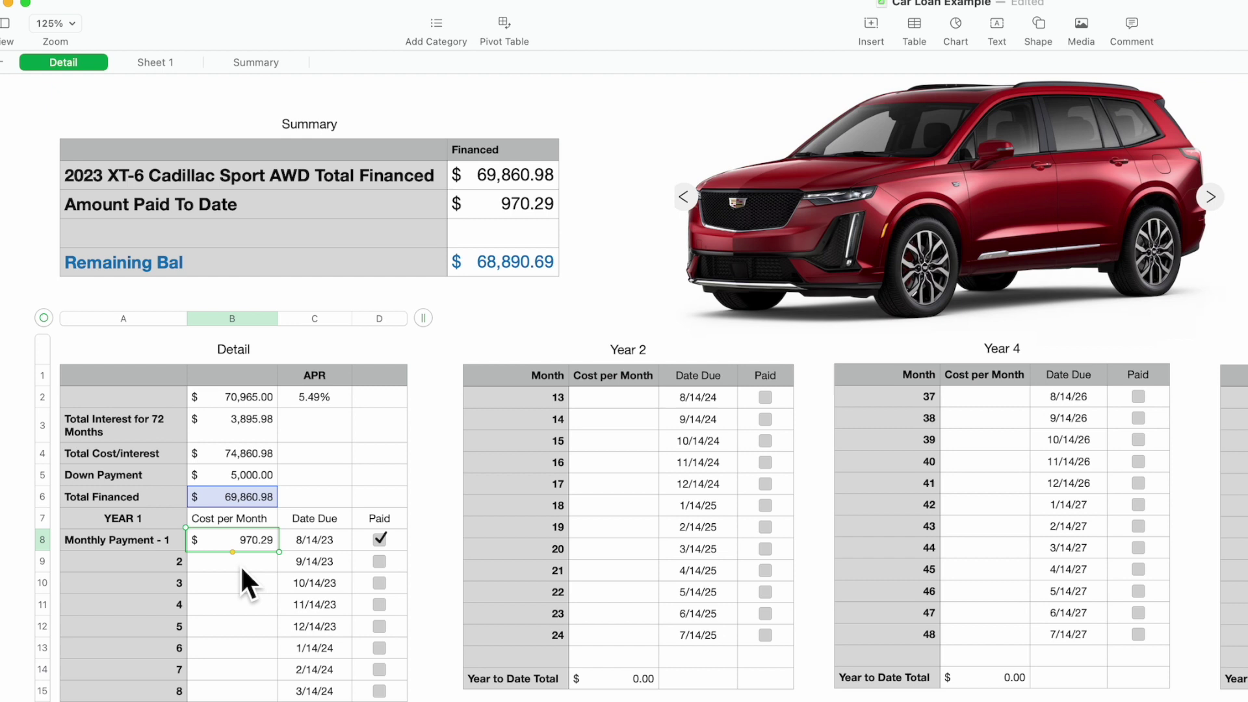
{"action": "left_click", "coordinate": [241, 566]}
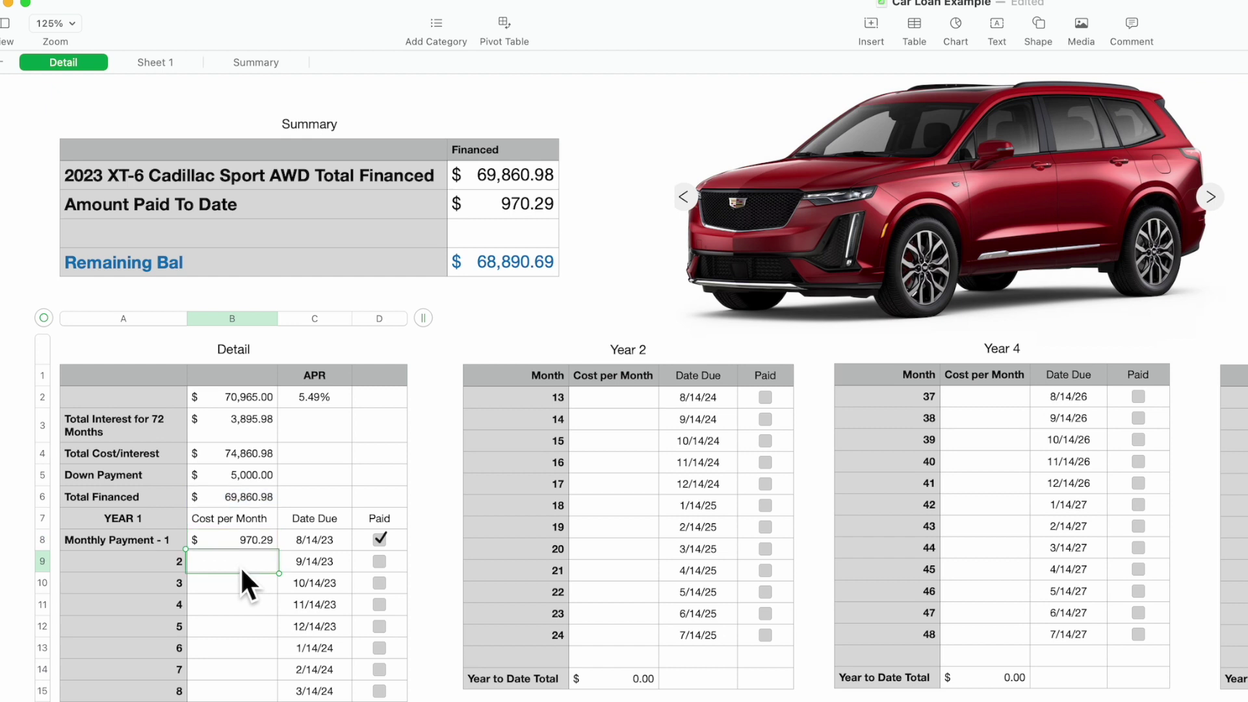
{"action": "type", "text": "970.29"}
{"action": "key", "text": "Return"}
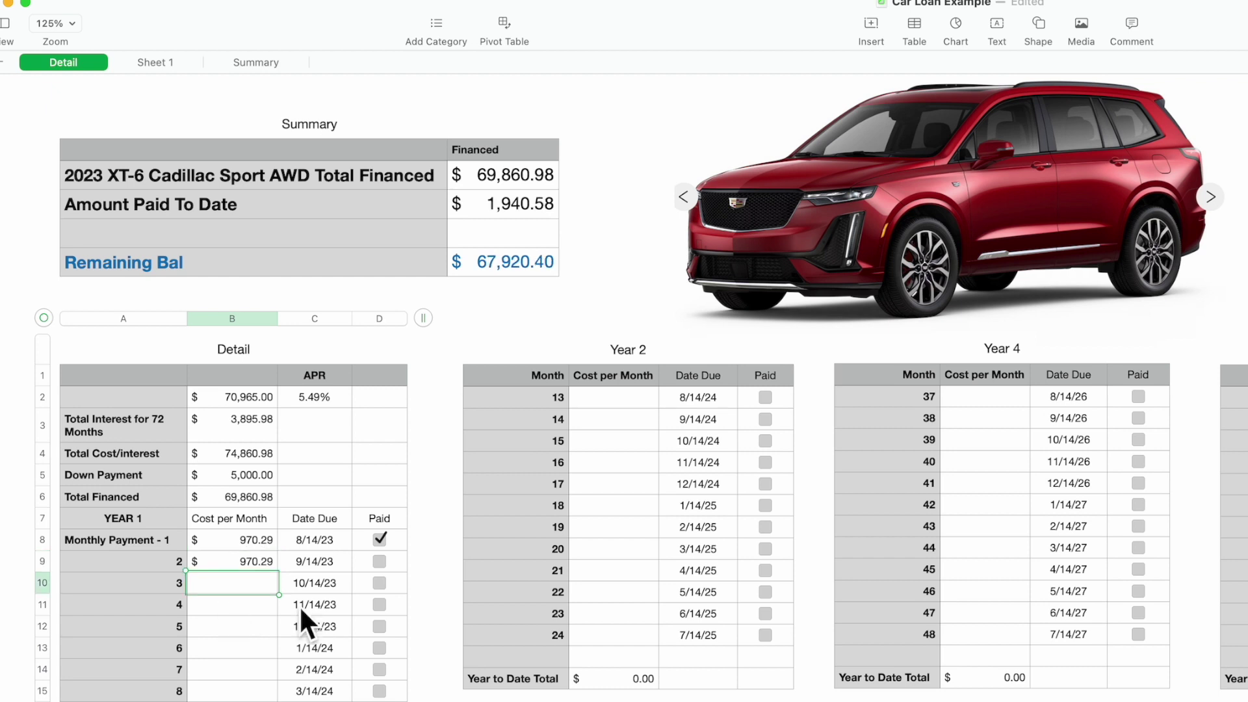
{"action": "left_click", "coordinate": [382, 563]}
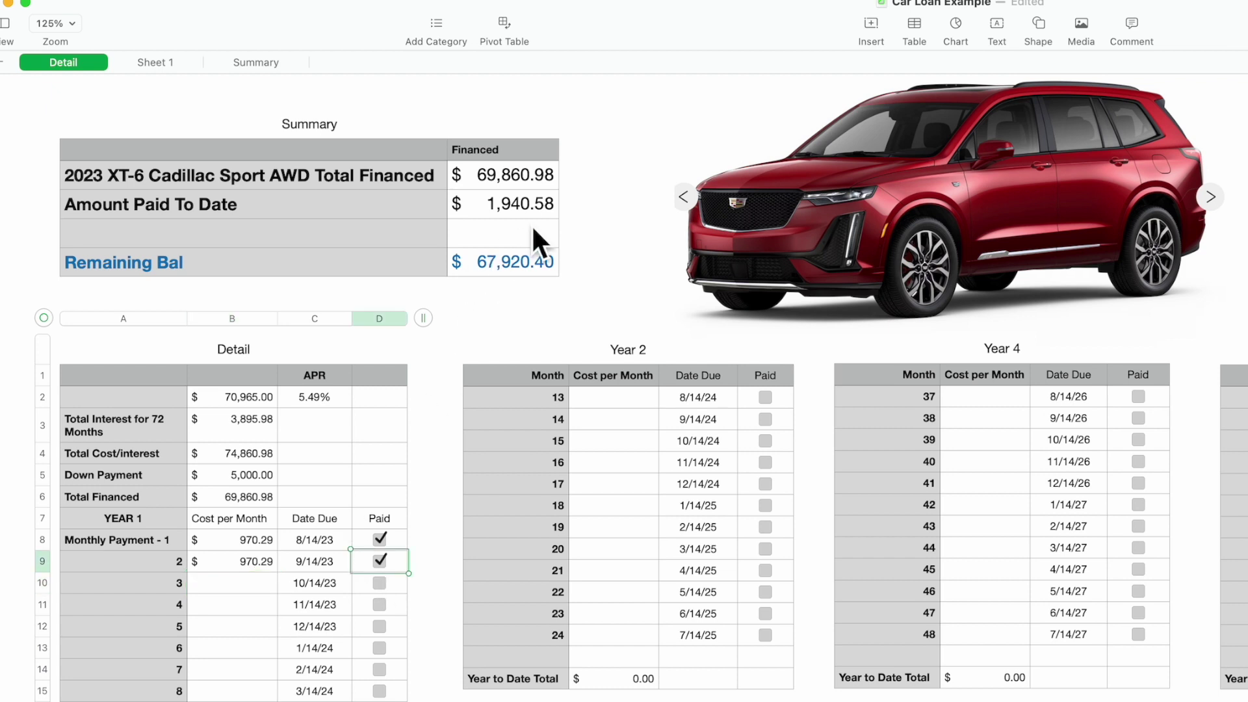
{"action": "left_click", "coordinate": [239, 564]}
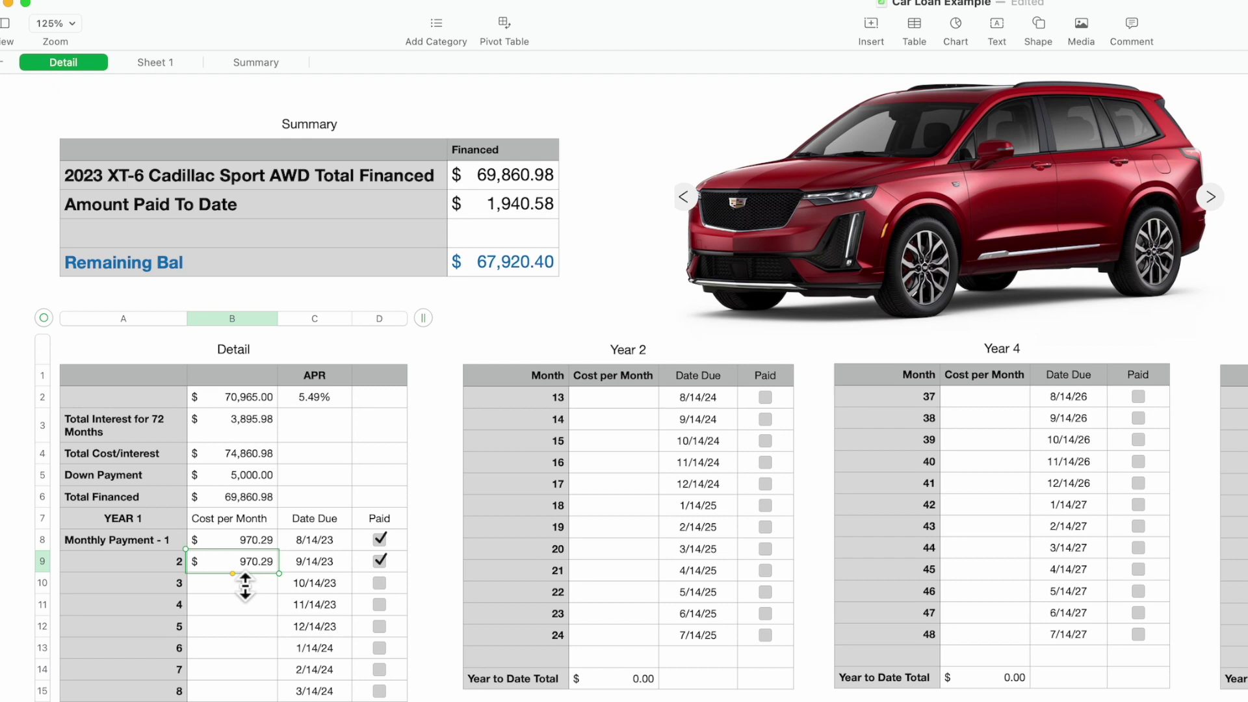
{"action": "left_click_drag", "start_coordinate": [232, 574], "coordinate": [252, 700]}
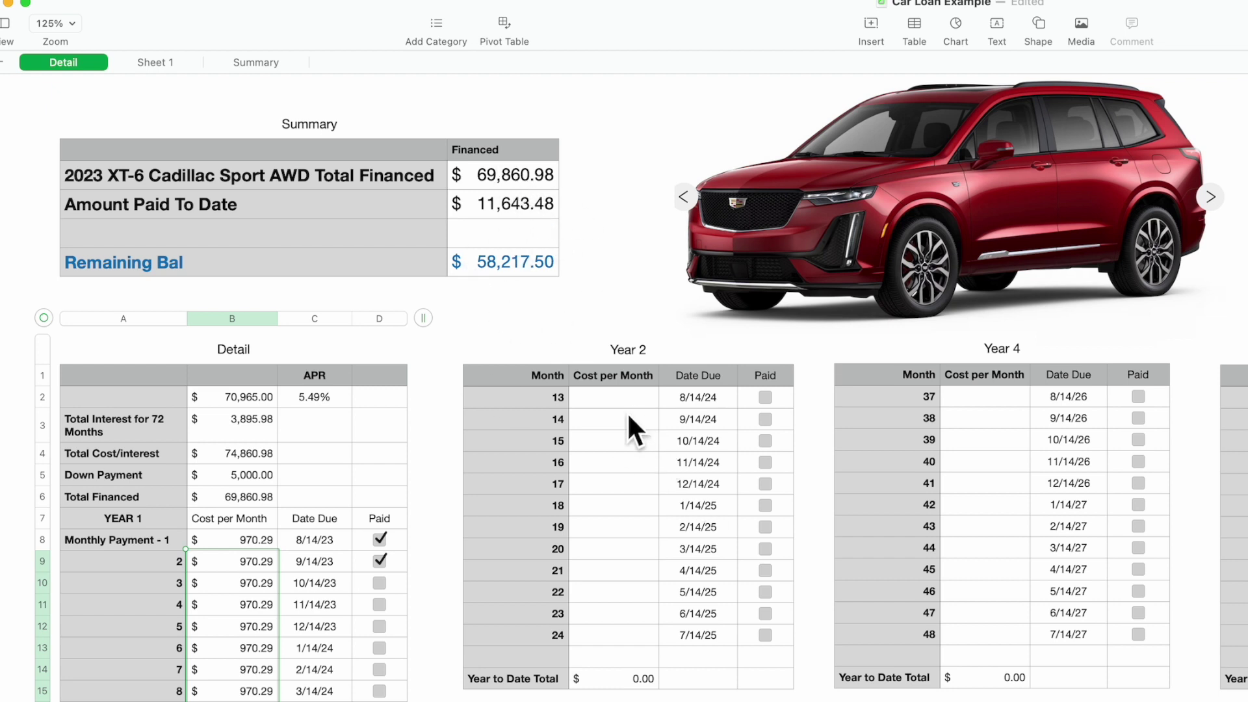
Fill 970.29 through all Year 2 months and paste it into Year 3's payments.
{"action": "left_click", "coordinate": [622, 395]}
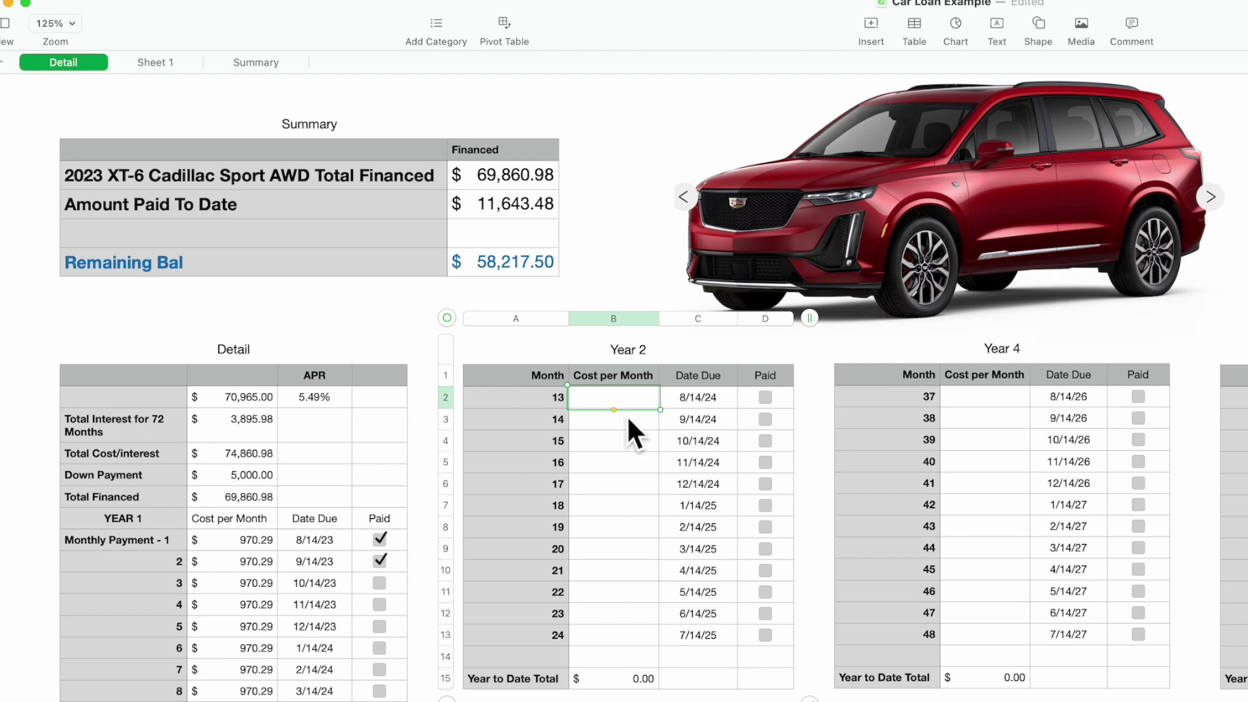
{"action": "type", "text": "97"}
{"action": "type", "text": "0.29"}
{"action": "left_click_drag", "start_coordinate": [621, 408], "coordinate": [644, 647]}
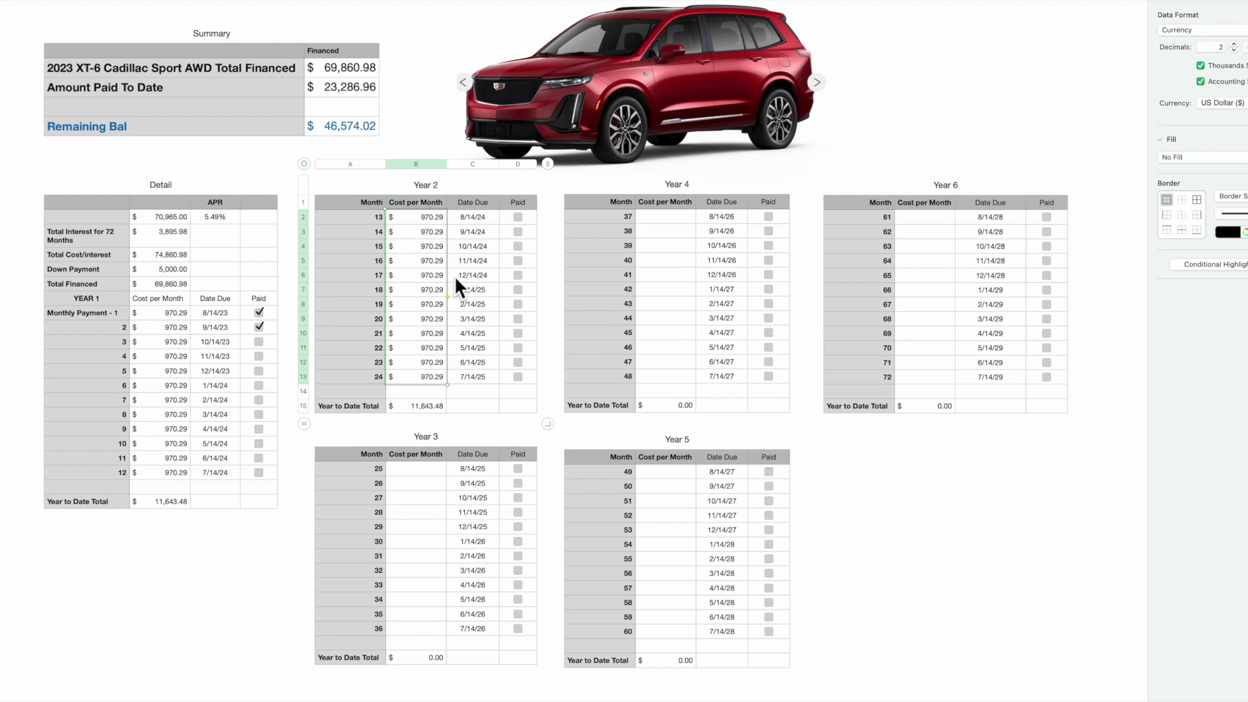
{"action": "left_click", "coordinate": [425, 470]}
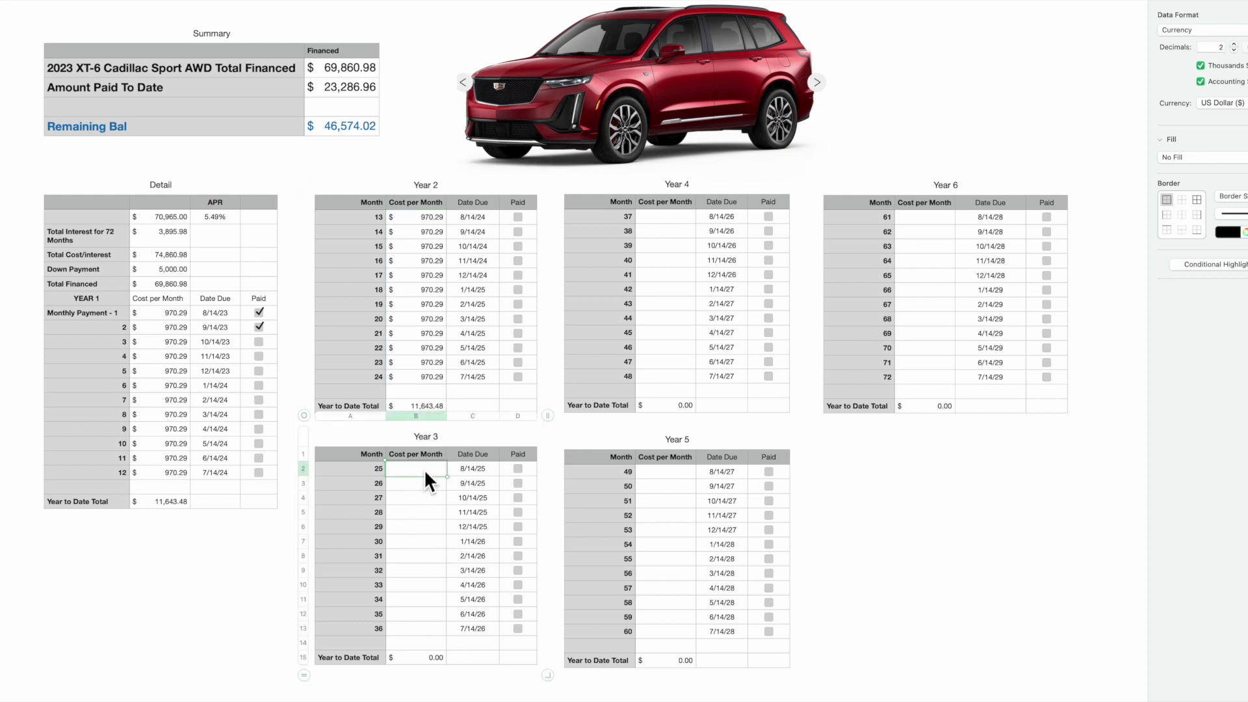
{"action": "key", "text": "shift+super+Down"}
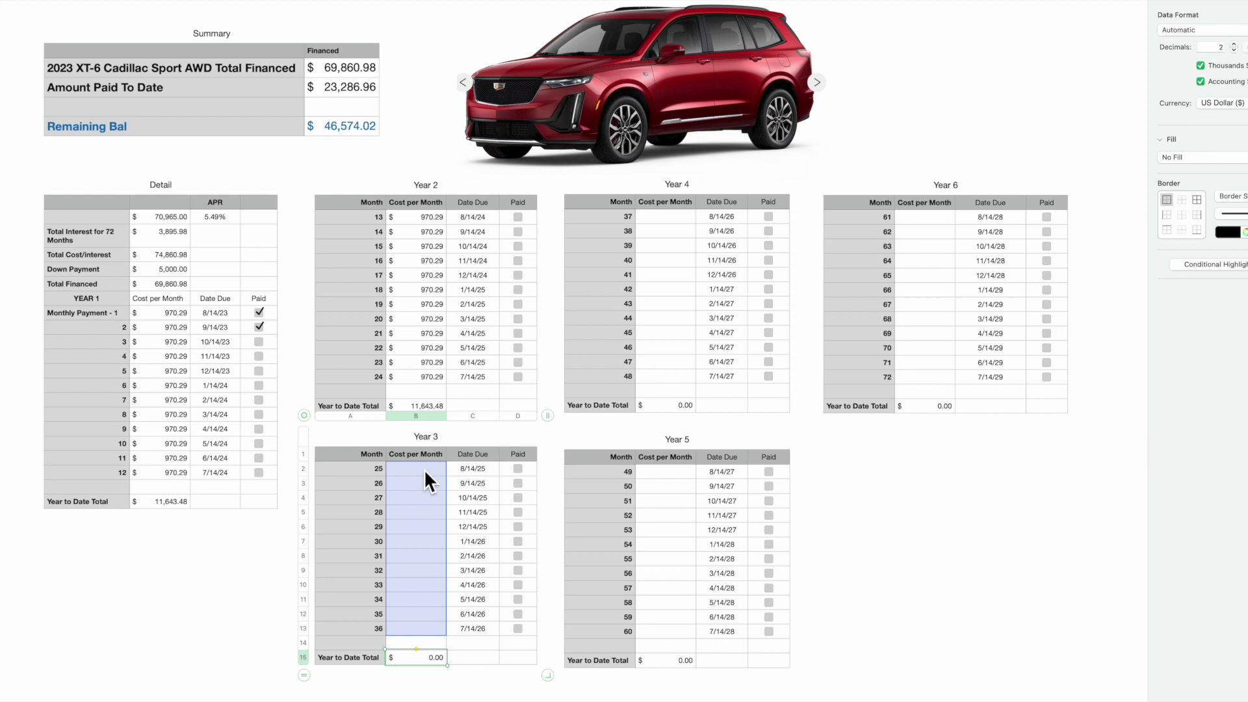
{"action": "key", "text": "super+v"}
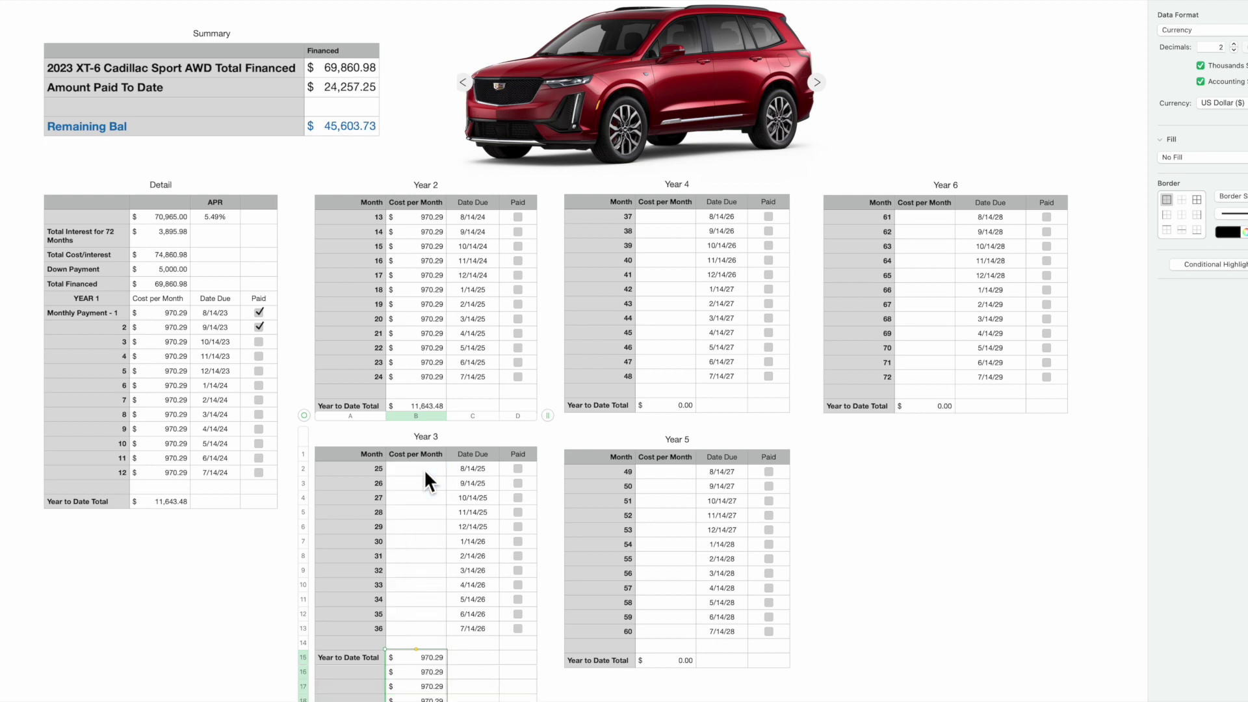
{"action": "key", "text": "super+z"}
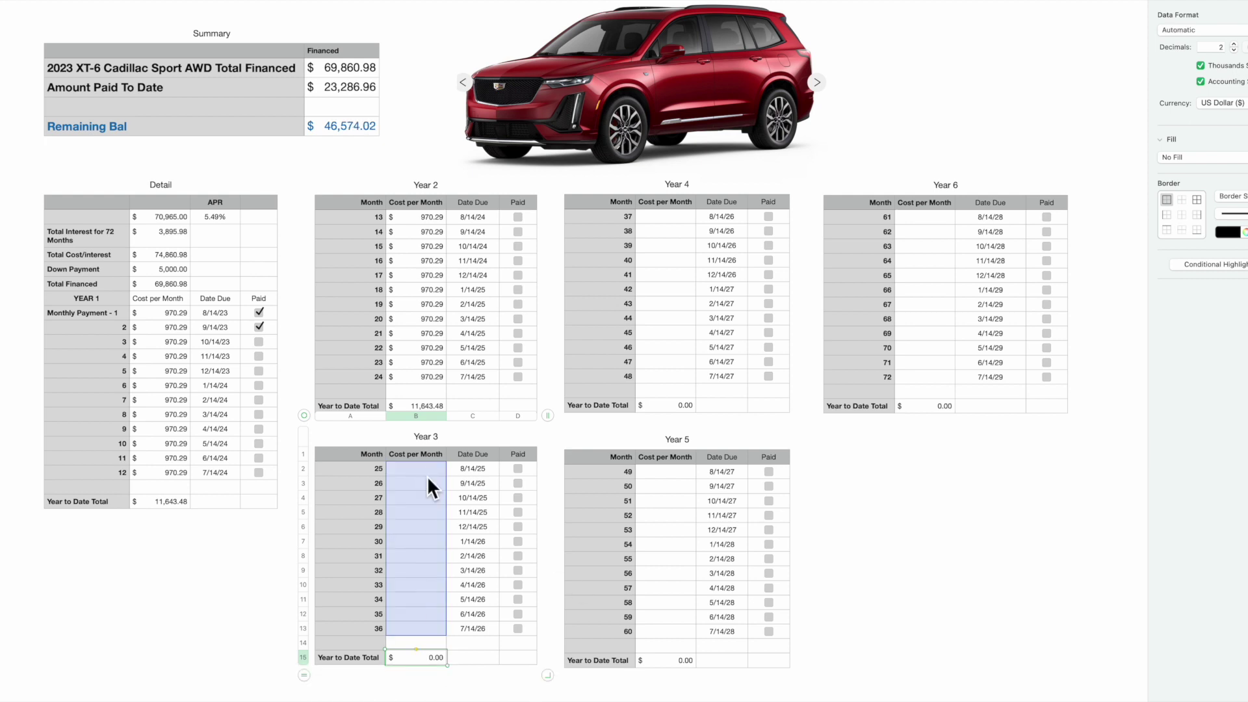
{"action": "left_click", "coordinate": [423, 468]}
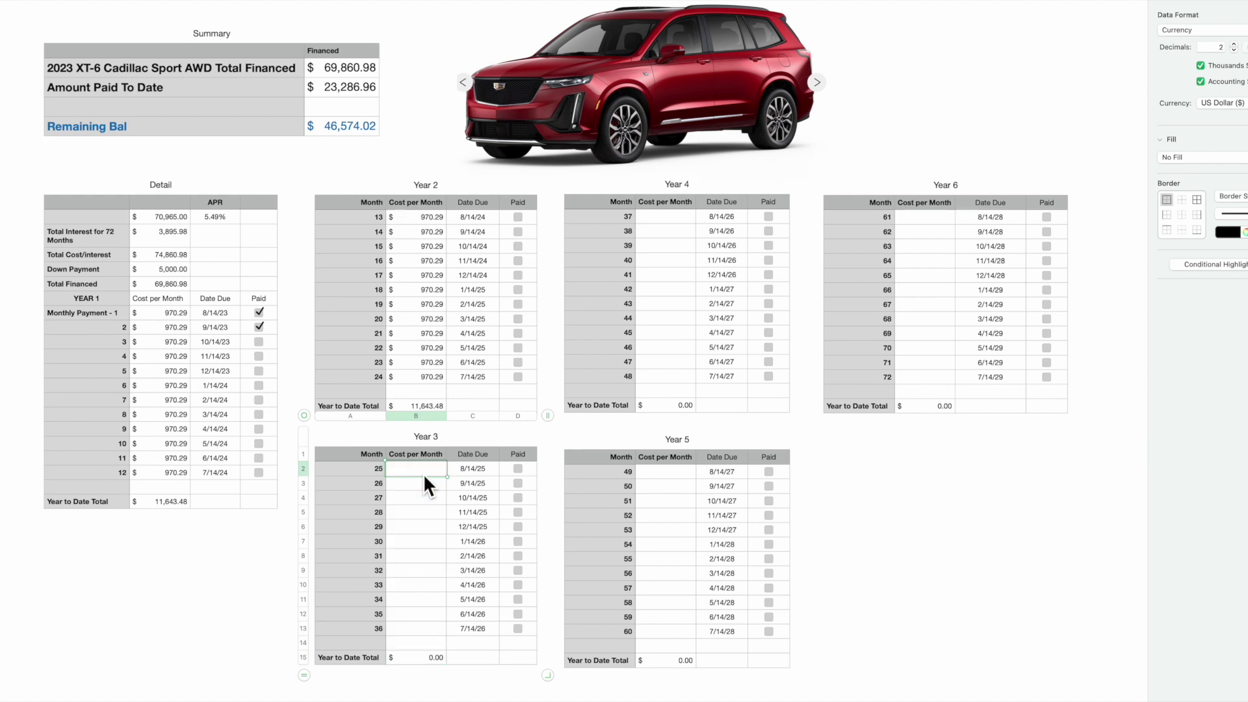
{"action": "key", "text": "super+v"}
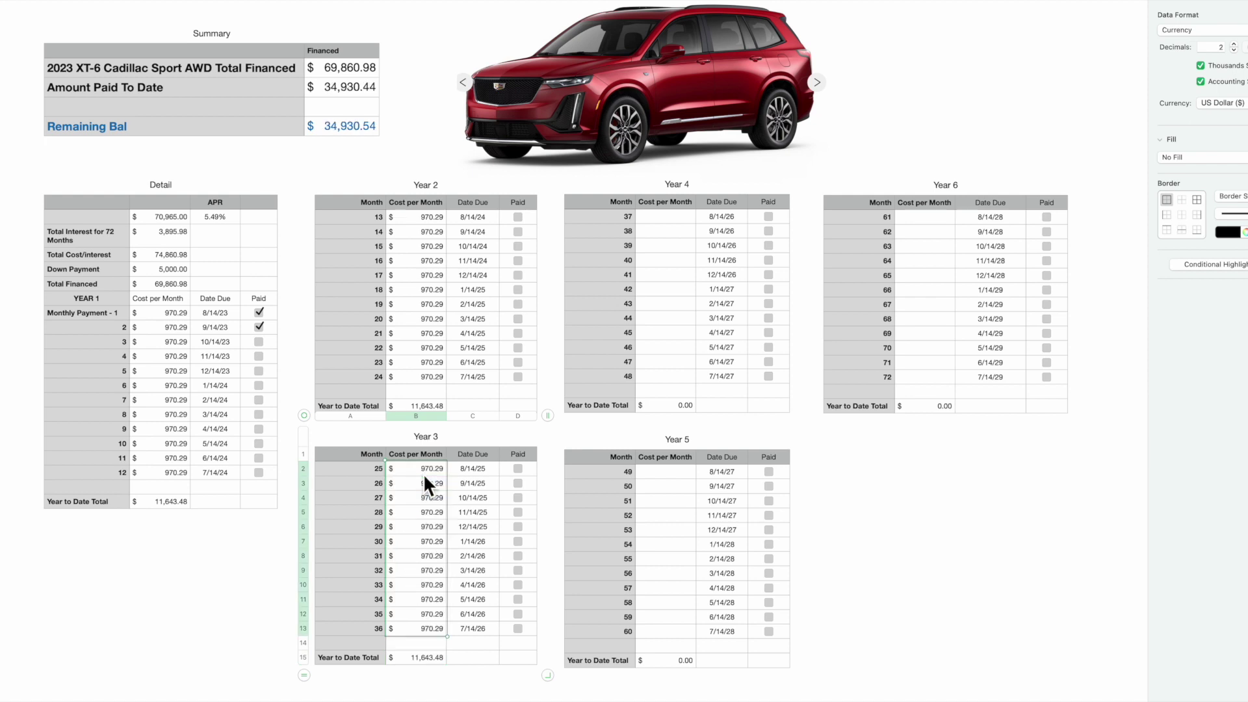
Paste the 970.29 payments into the Year 4, Year 5 and Year 6 tables.
{"action": "left_click", "coordinate": [664, 219]}
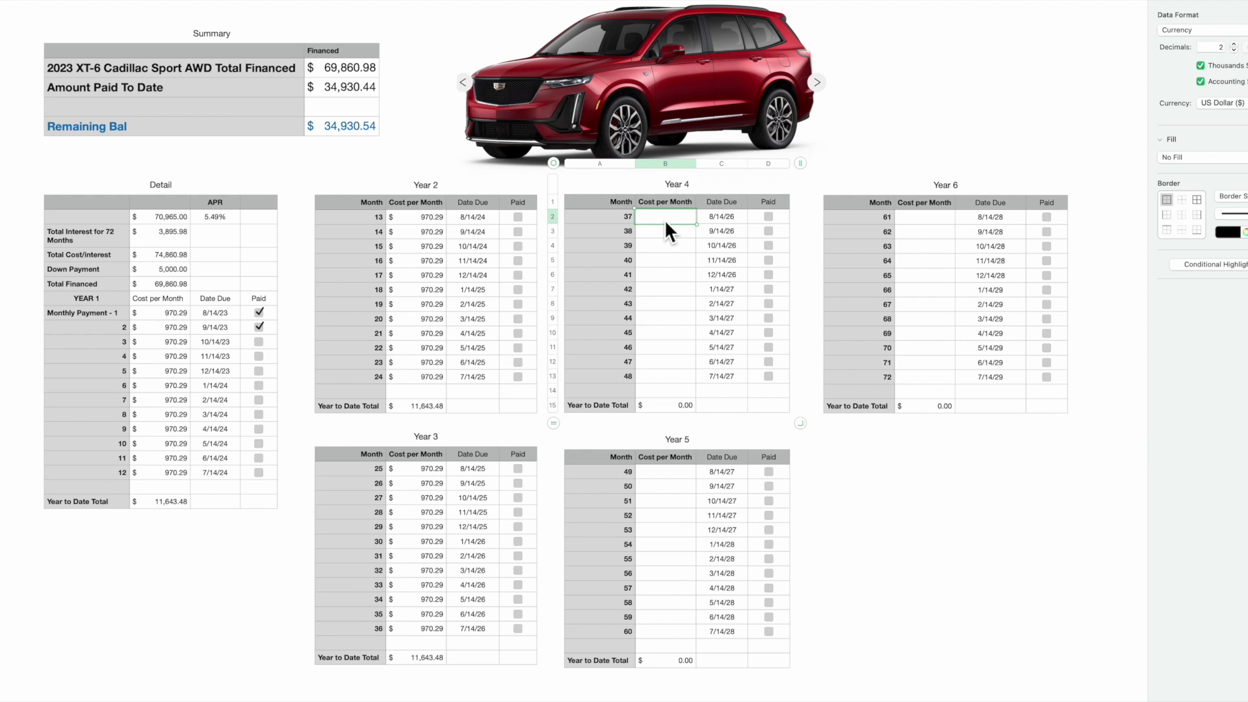
{"action": "type", "text": "970.29 970.29 970.29 970.29 970.29 970.29 970.29 970.29 970.29 970.29 970.29 970.29"}
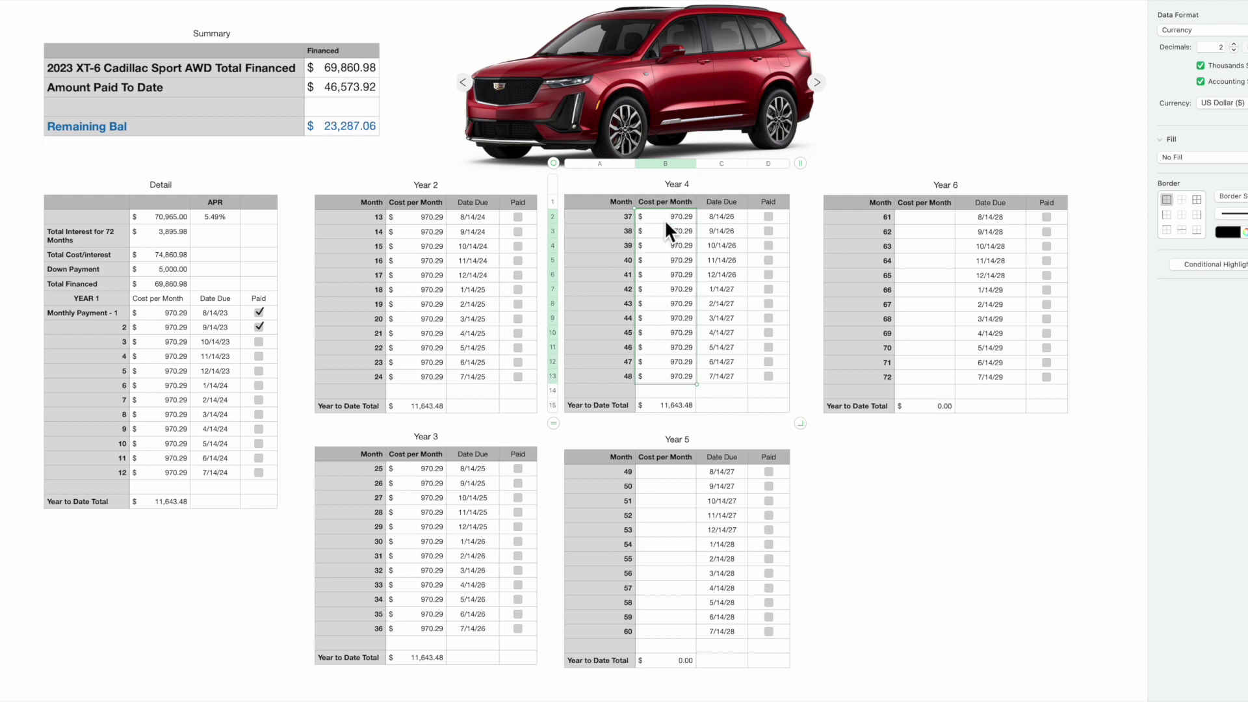
{"action": "left_click", "coordinate": [671, 475]}
{"action": "key", "text": "super+v"}
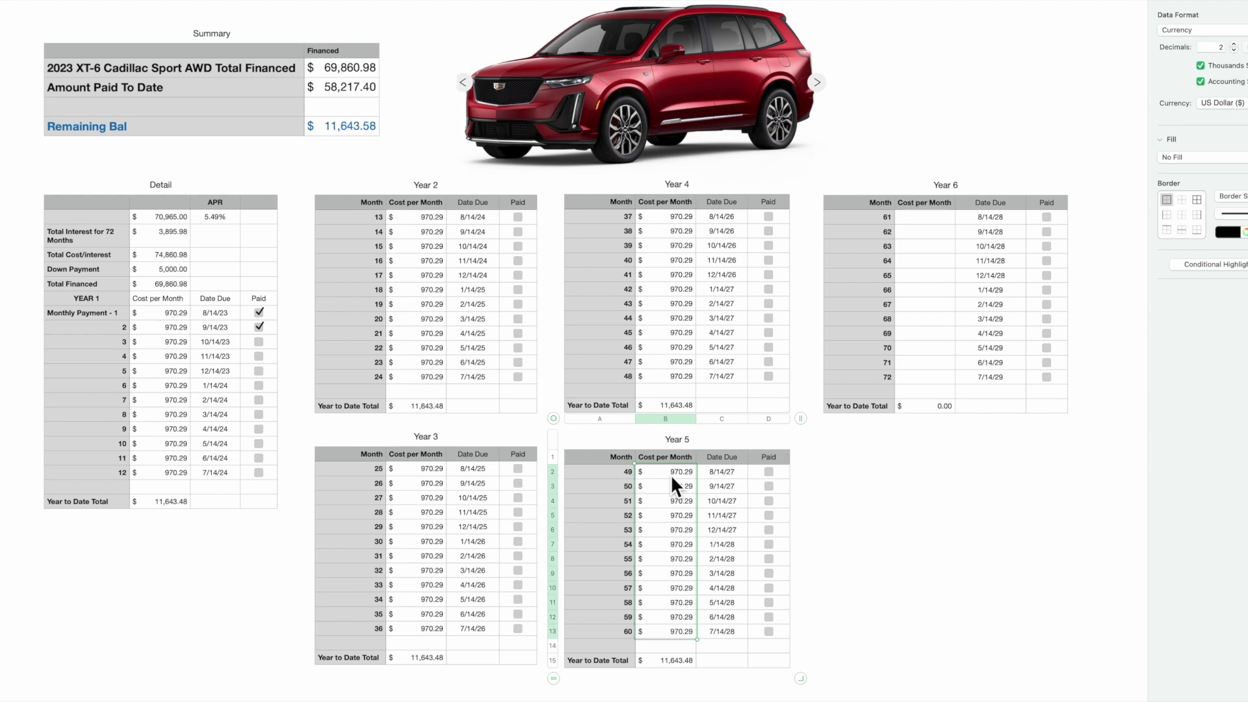
{"action": "left_click", "coordinate": [918, 221]}
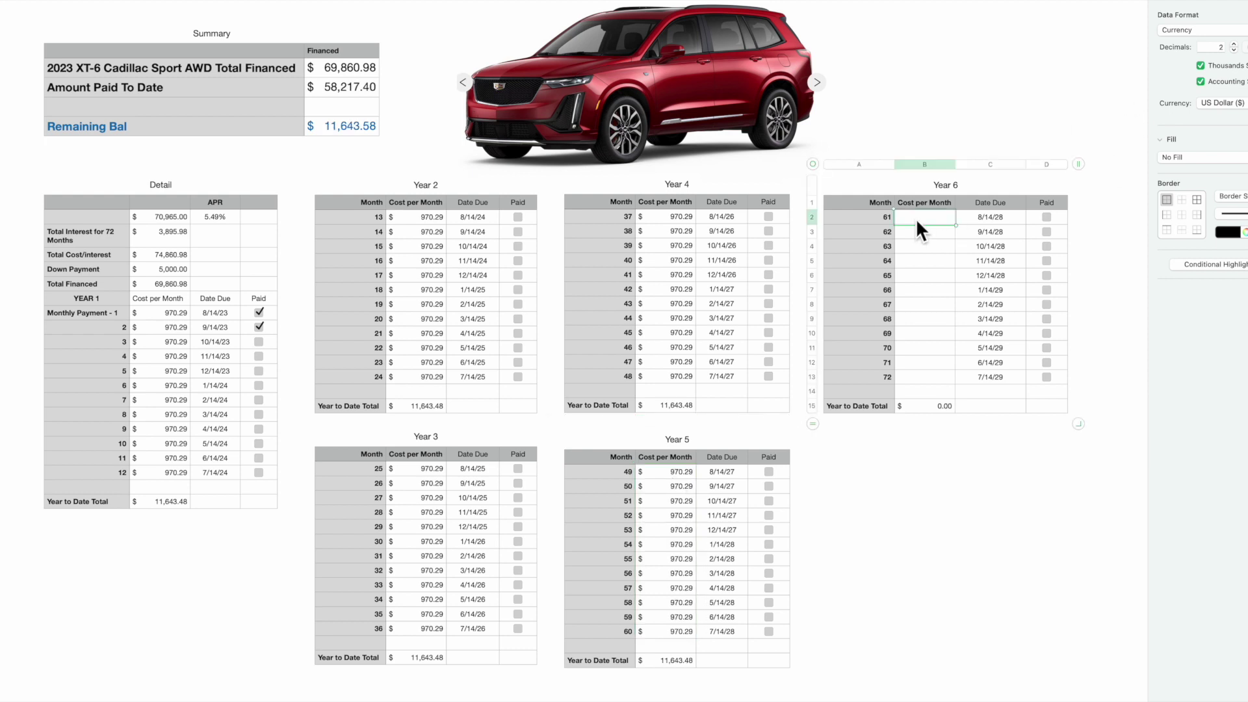
{"action": "type", "text": "970.29 970.29 970.29 970.29 970.29 970.29 970.29 970.29 970.29 970.29 970.29 970.29"}
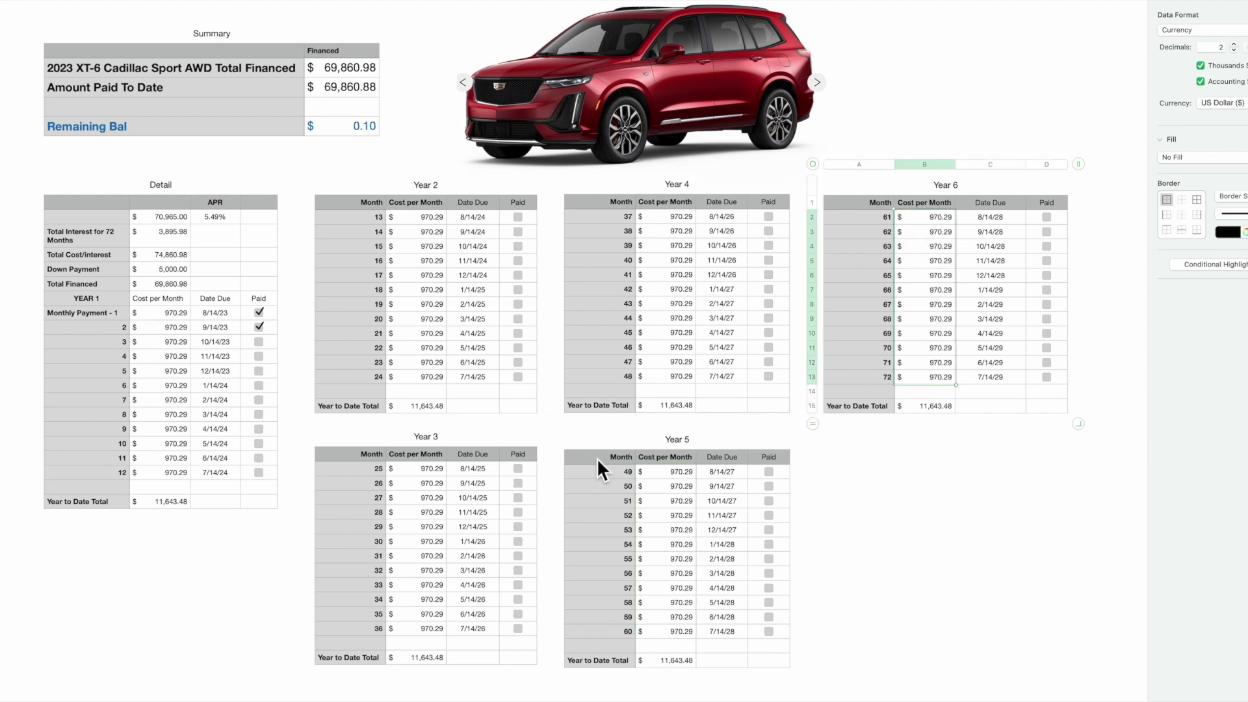